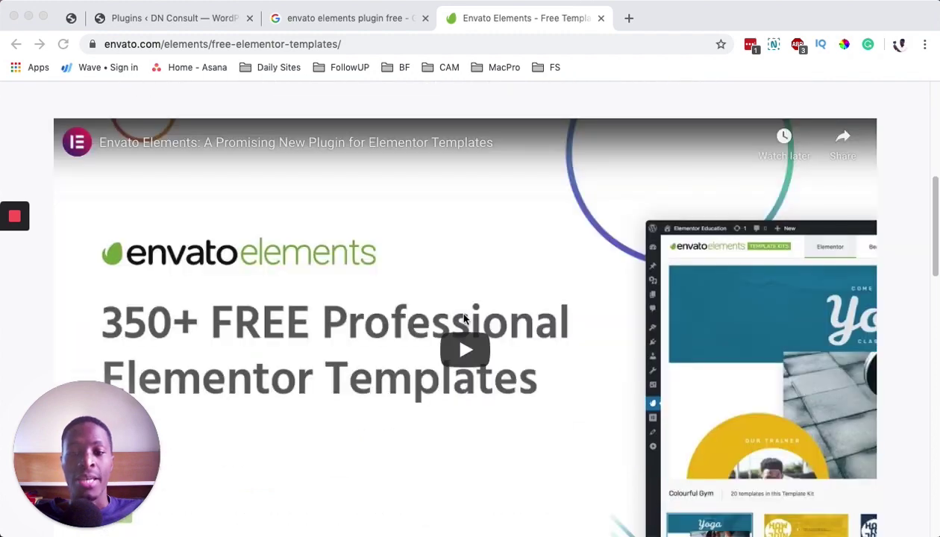
Review the Envato page on free Elementor templates, from the intro video through the feature cards to the plugin download section.
scroll(464, 318, down, 1)
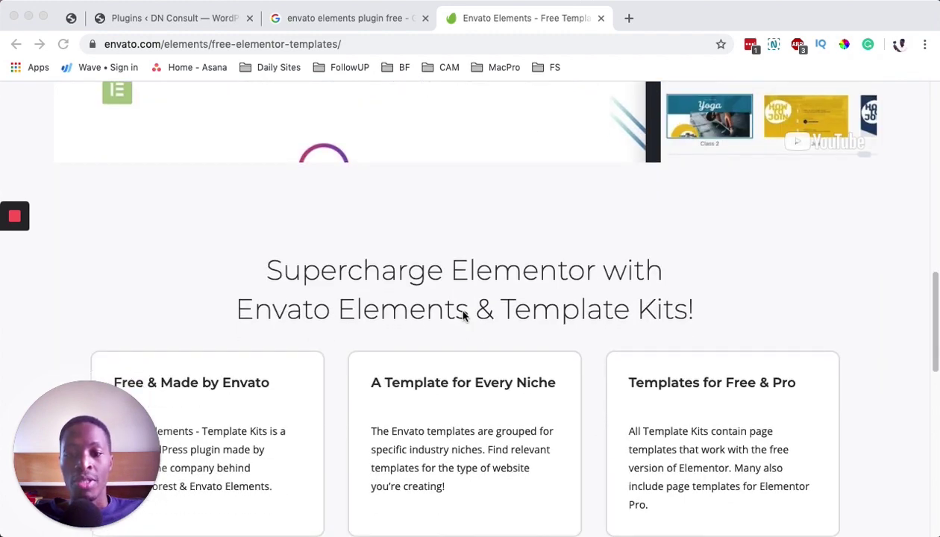
scroll(464, 316, down, 3)
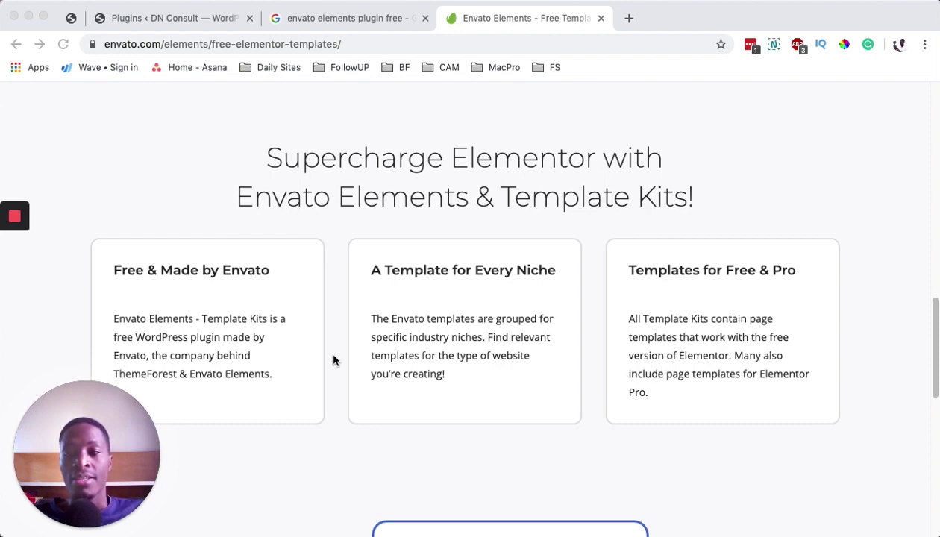
scroll(333, 360, down, 5)
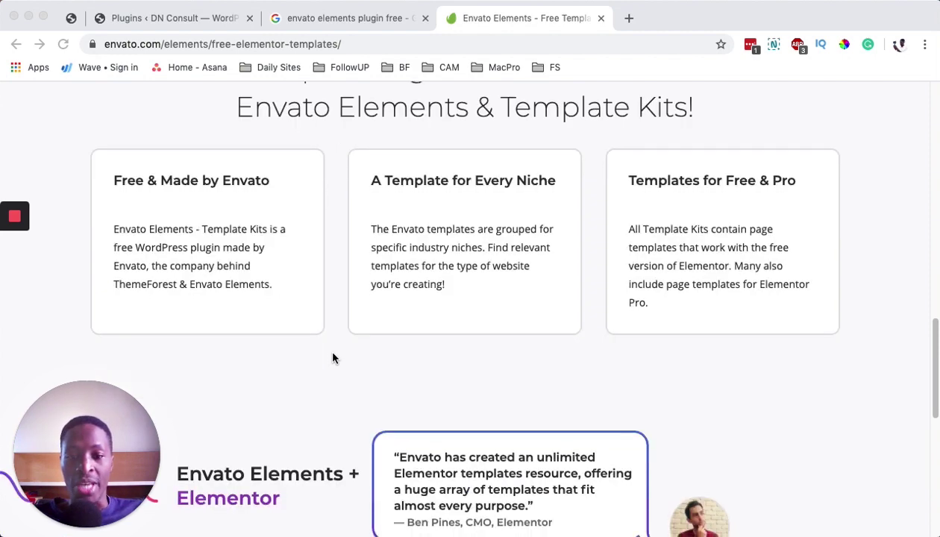
scroll(333, 358, down, 1)
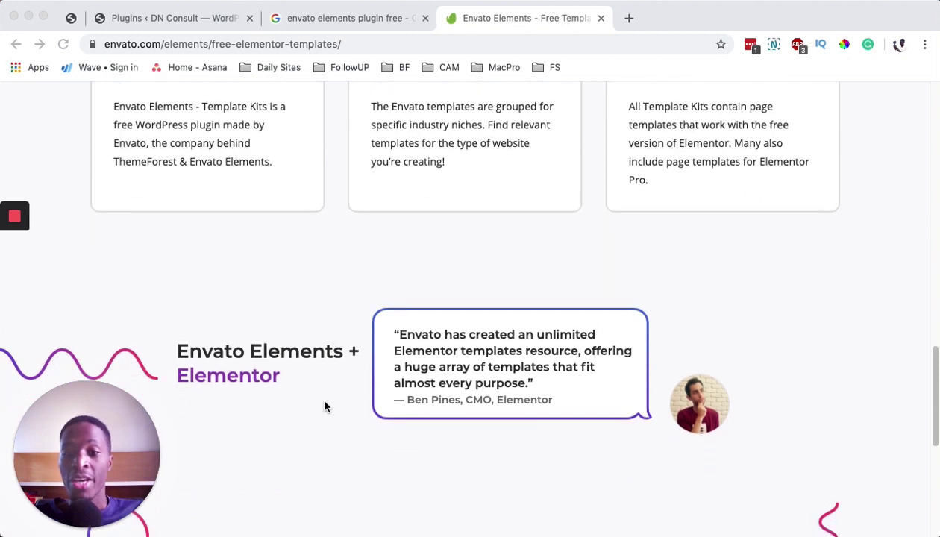
scroll(325, 406, down, 2)
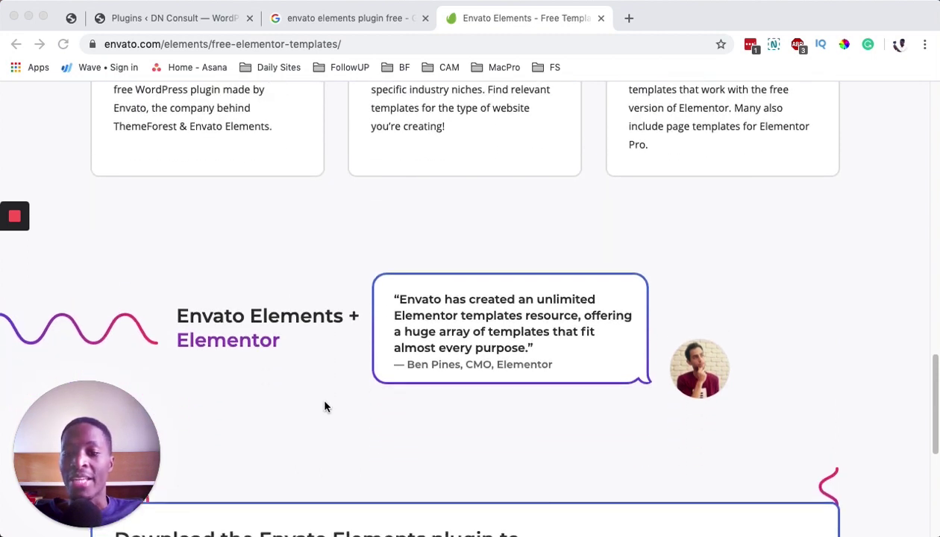
scroll(324, 407, down, 8)
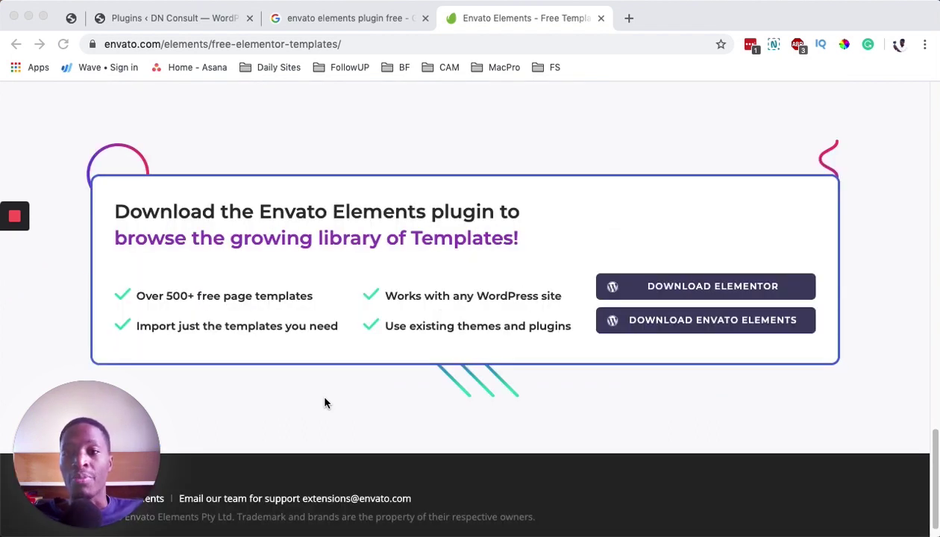
scroll(324, 403, up, 1)
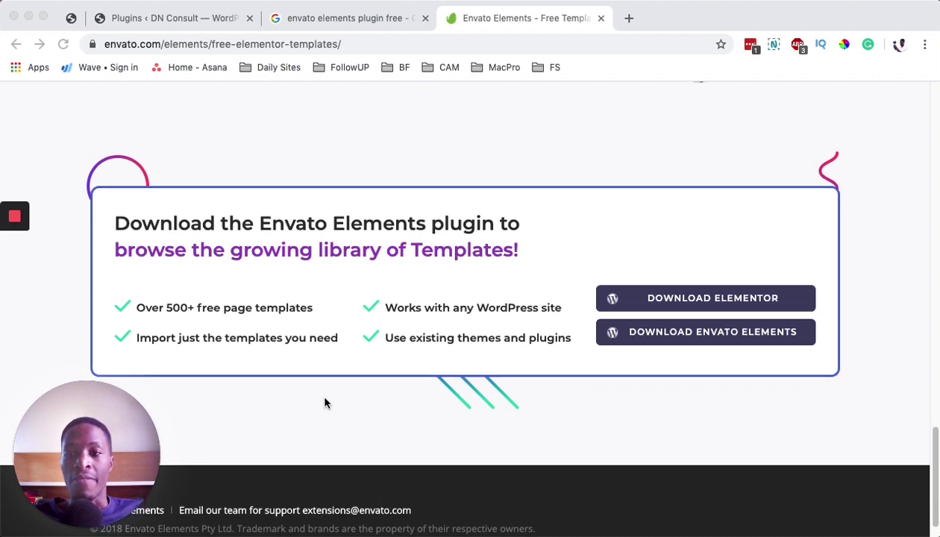
Switch to the WordPress site's installed plugins page and open the page for adding a new plugin.
click(161, 18)
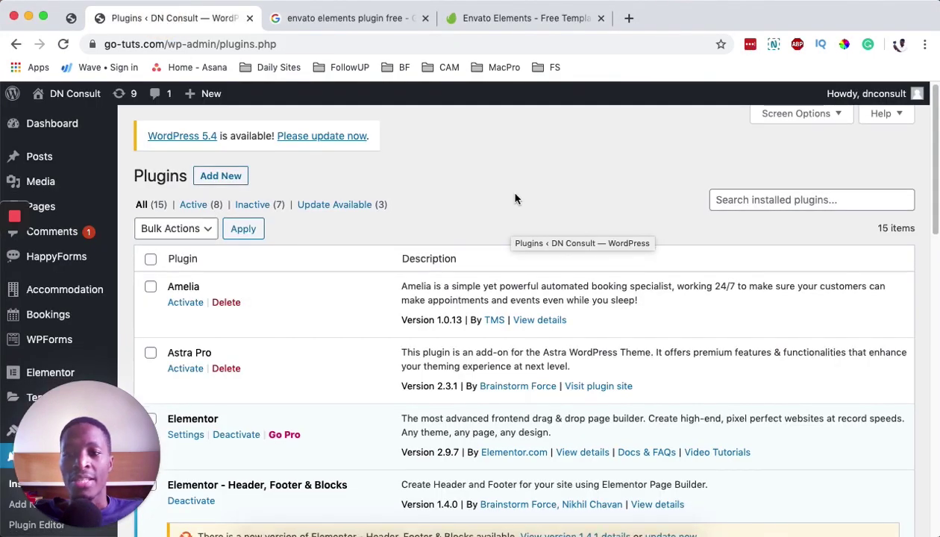
scroll(514, 197, down, 1)
scroll(454, 211, down, 1)
scroll(454, 211, down, 5)
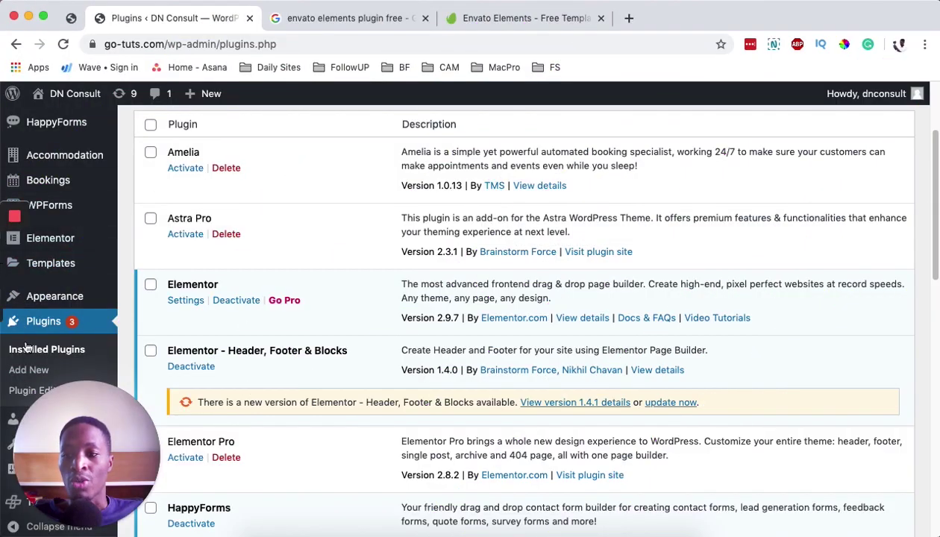
scroll(343, 299, down, 3)
scroll(385, 242, up, 9)
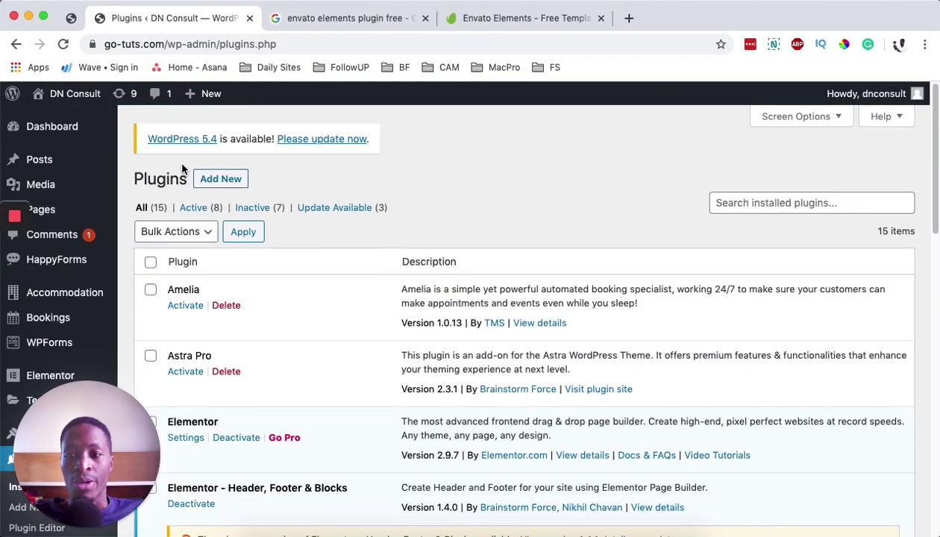
click(220, 179)
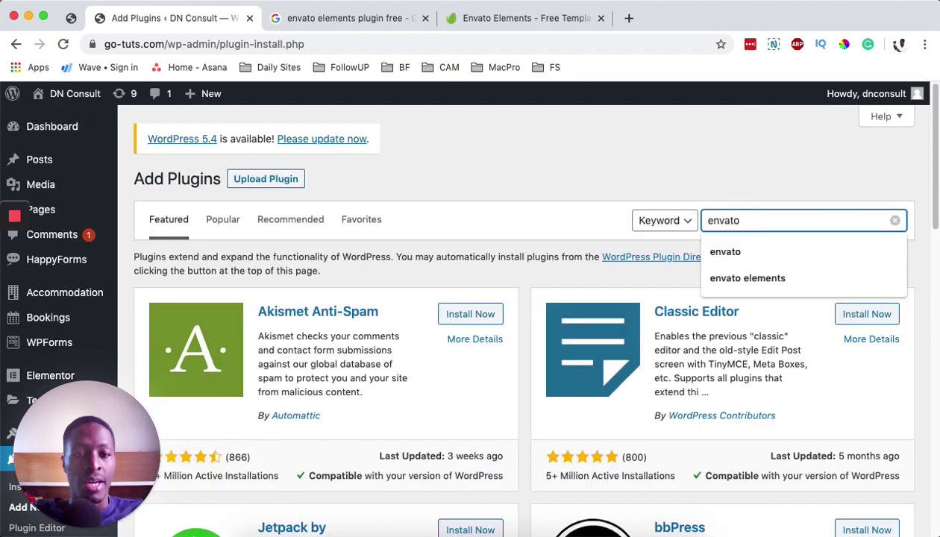
Search the WordPress plugin directory for "envato elements".
text(r)
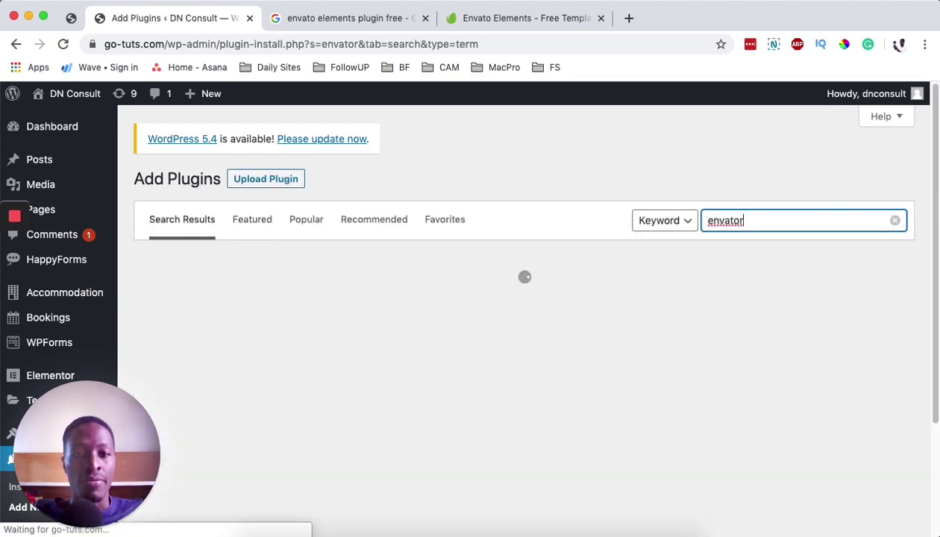
key(BackSpace)
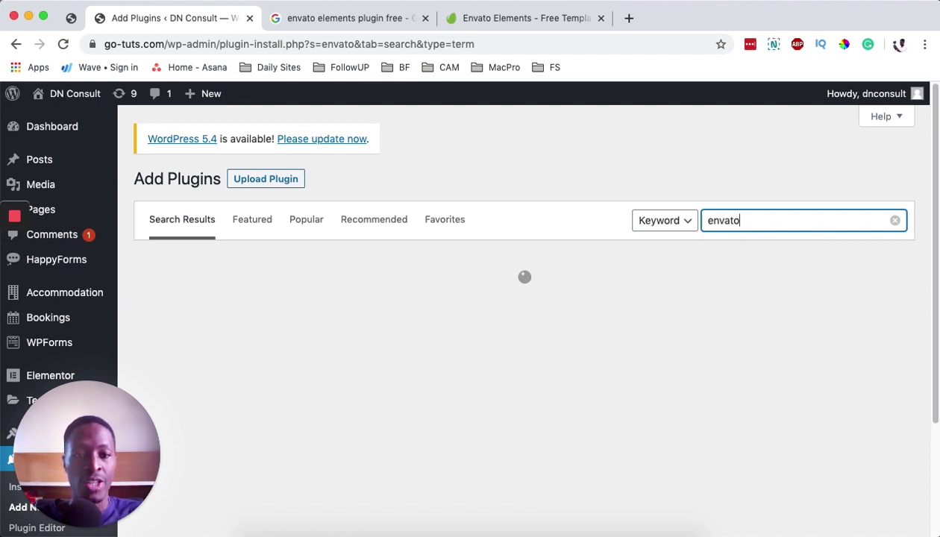
text(elementos)
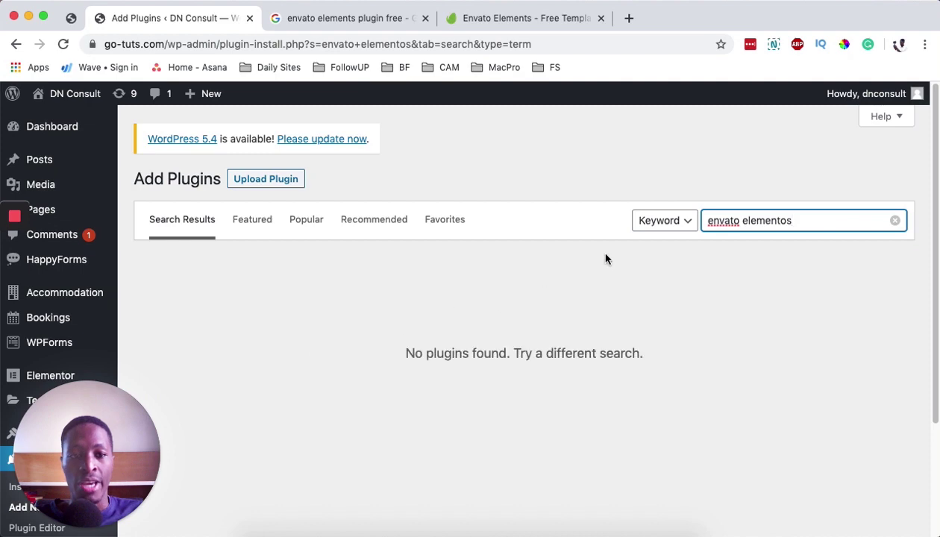
key(BackSpace)
key(BackSpace)
text(s)
Install and activate the "Envato Elements – Photos & Elementor Templates" plugin by Envato.
scroll(433, 329, down, 2)
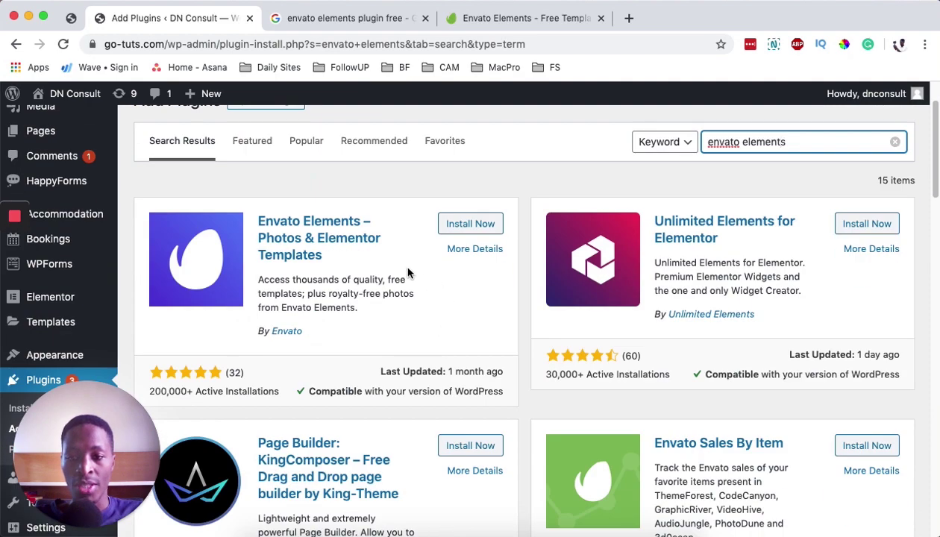
scroll(384, 322, down, 1)
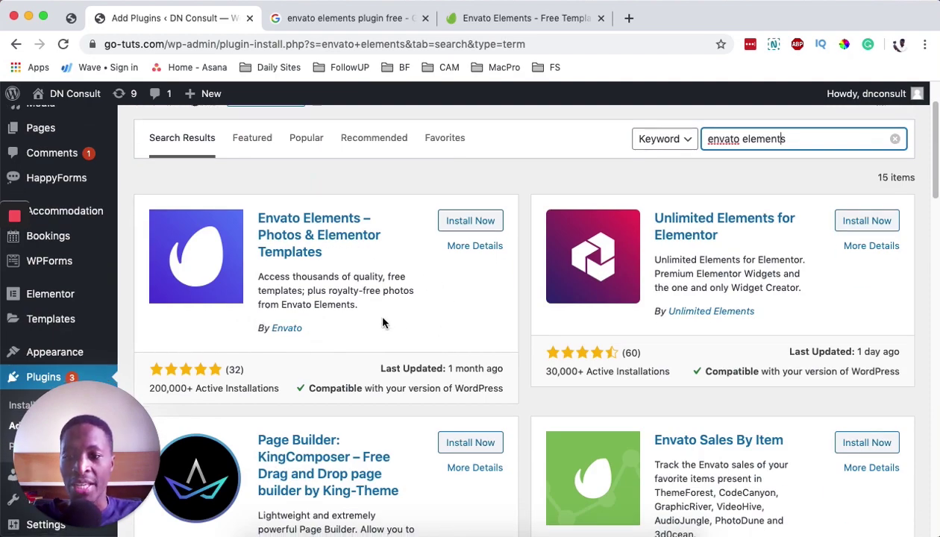
click(466, 224)
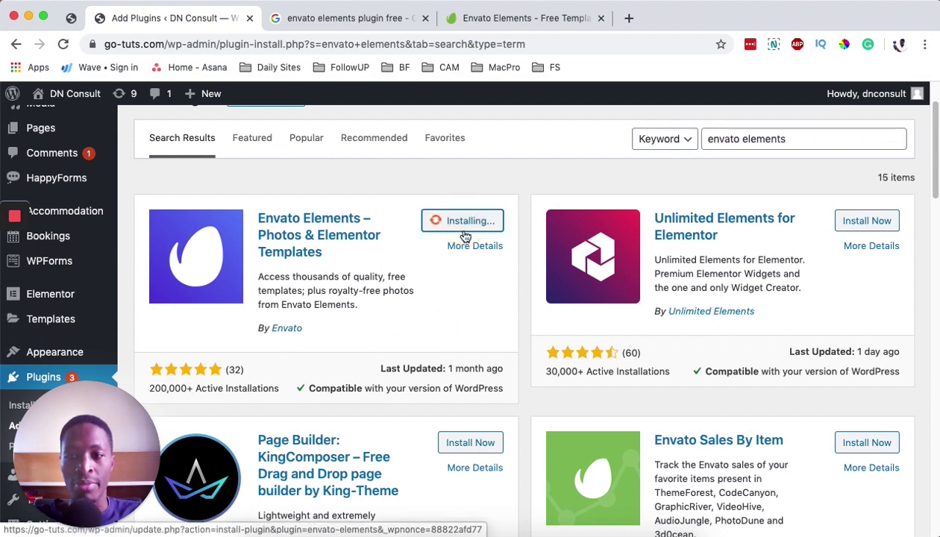
click(464, 226)
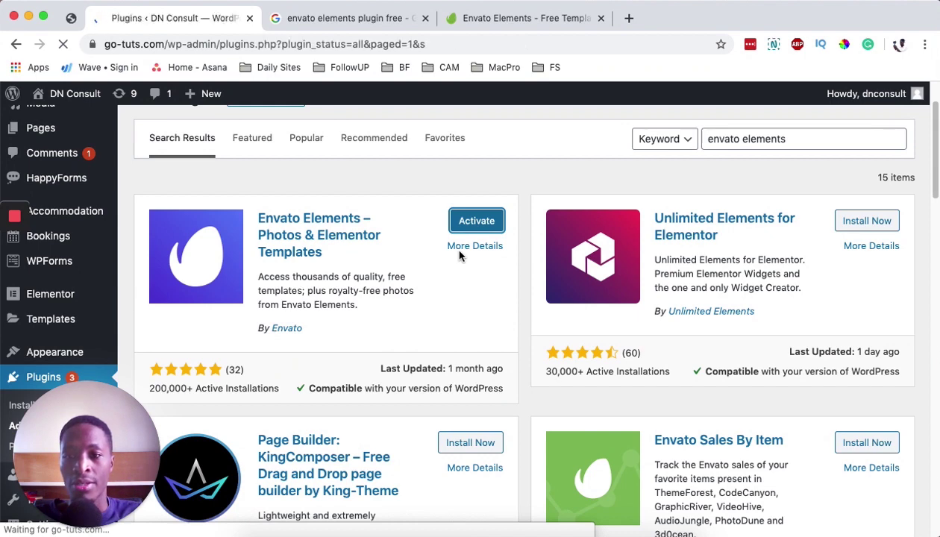
Locate Envato Elements among the installed plugins and open the plugin's own Elements page in the WordPress admin.
scroll(459, 256, down, 5)
scroll(460, 251, down, 4)
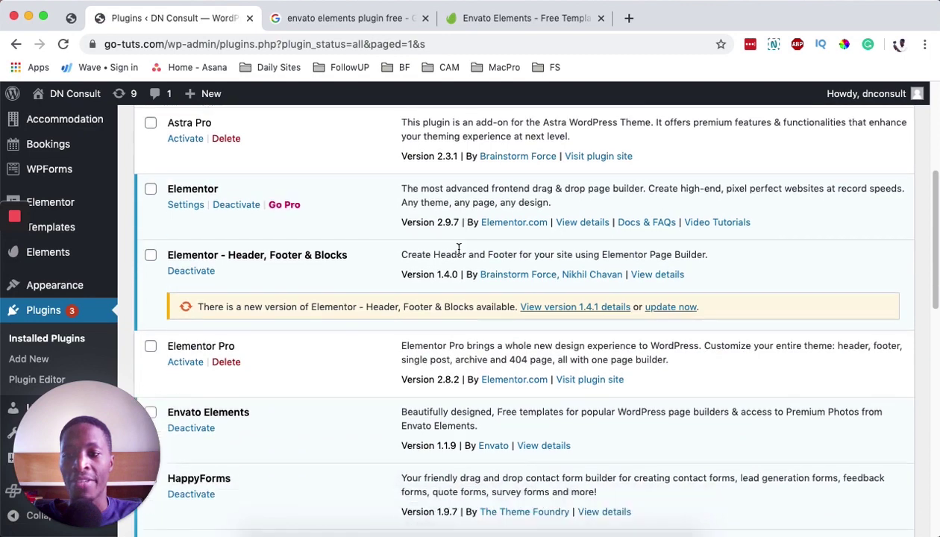
drag(195, 306, 267, 308)
scroll(267, 308, down, 1)
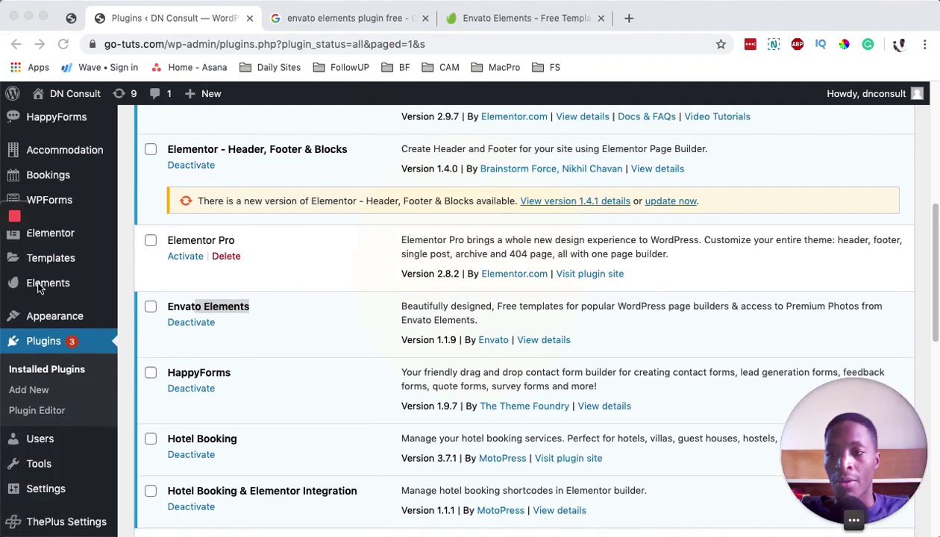
click(47, 284)
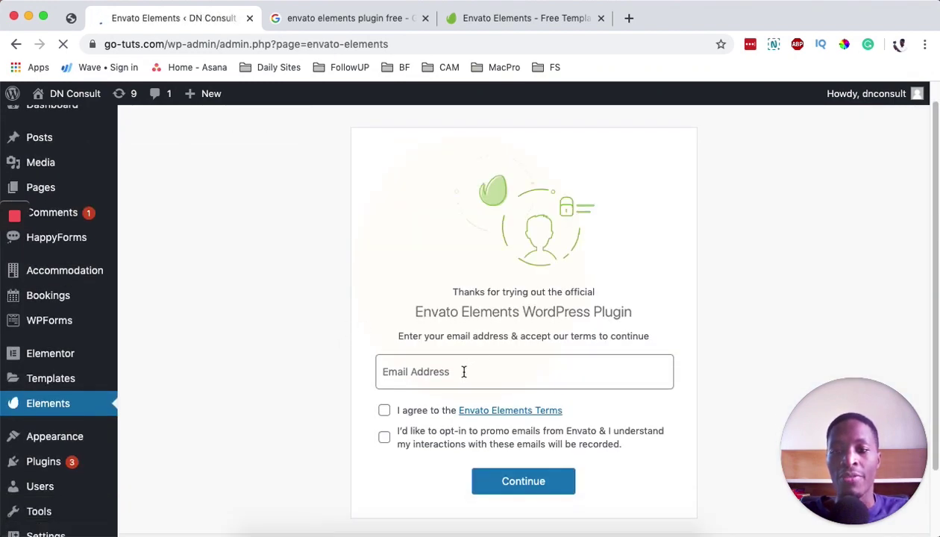
Register the Envato Elements plugin by entering the account e-mail address, agreeing to the Envato Elements Terms and continuing.
click(462, 372)
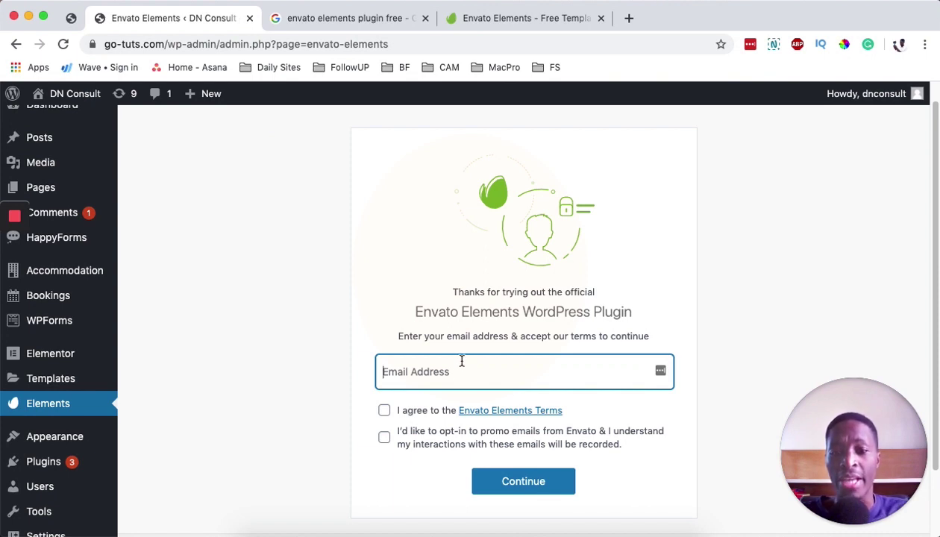
click(412, 372)
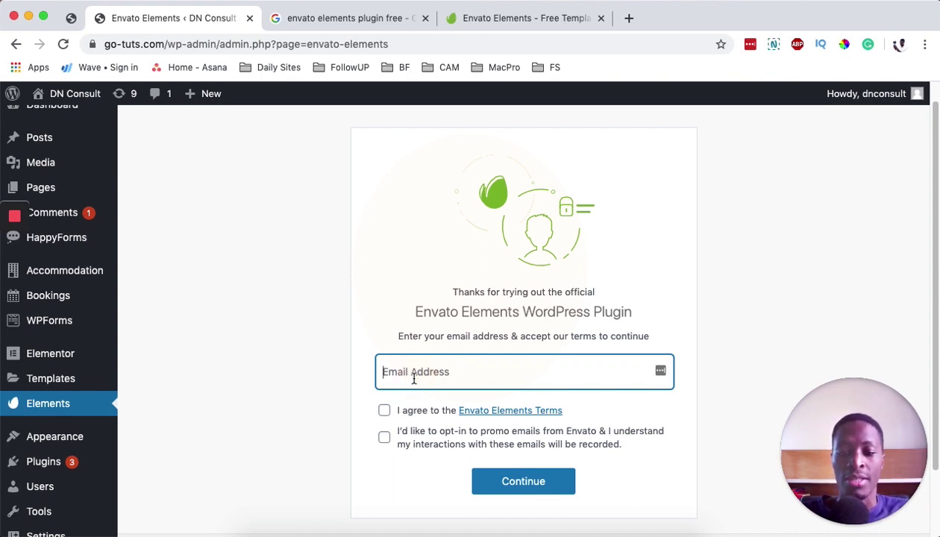
key(super+v)
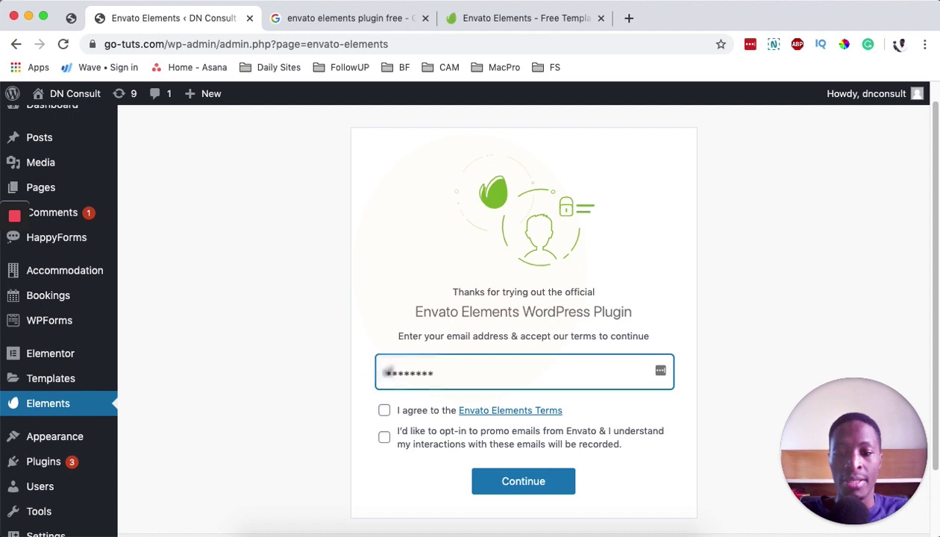
click(384, 411)
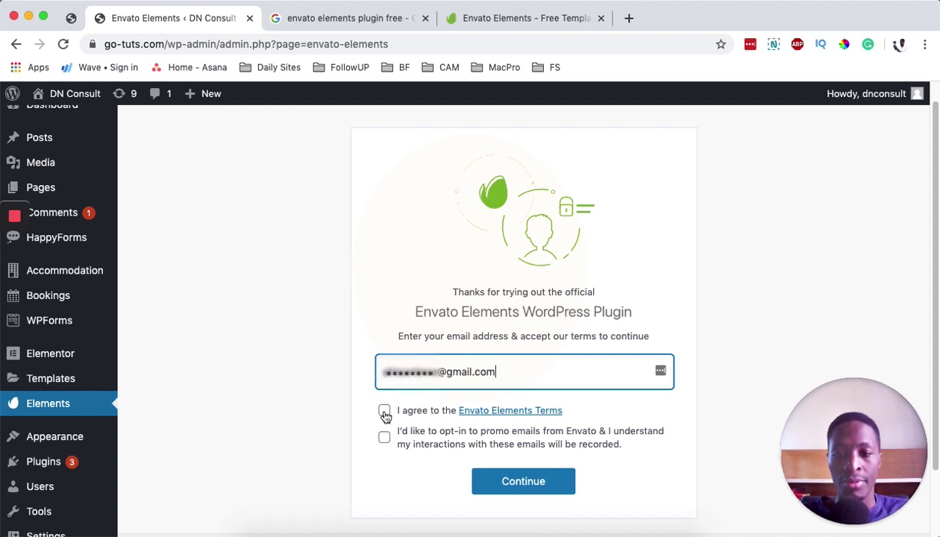
click(507, 485)
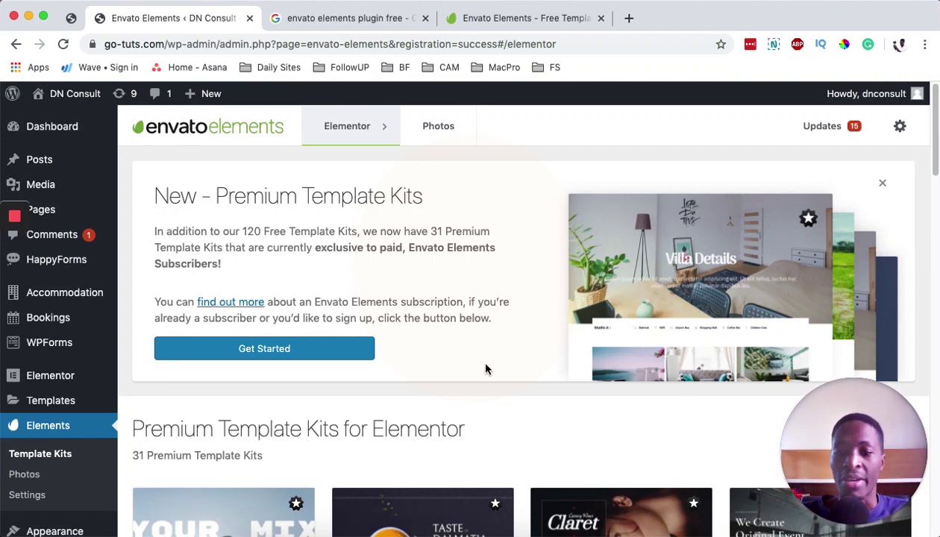
Examine the premium template kits for Elementor and the Premium Template Kits announcement in the Envato Elements library.
scroll(442, 388, down, 5)
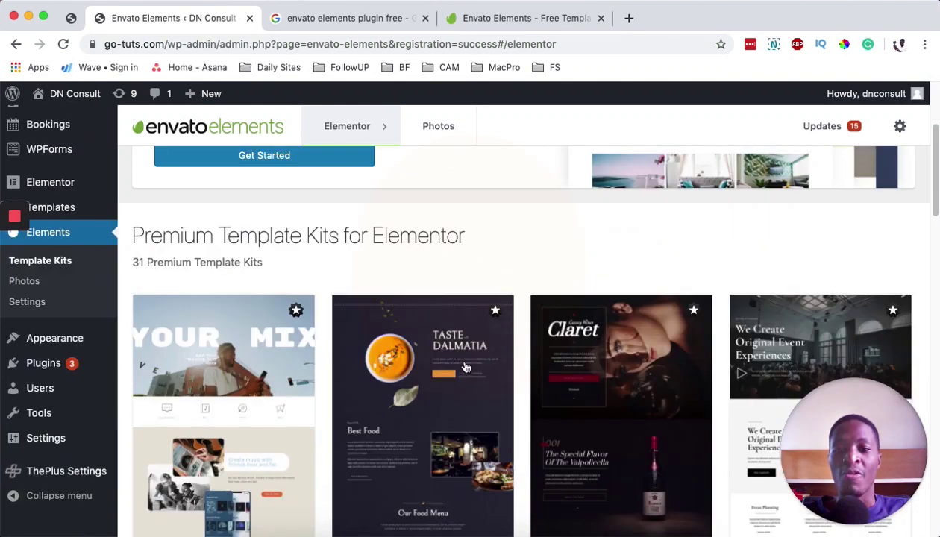
scroll(466, 367, down, 20)
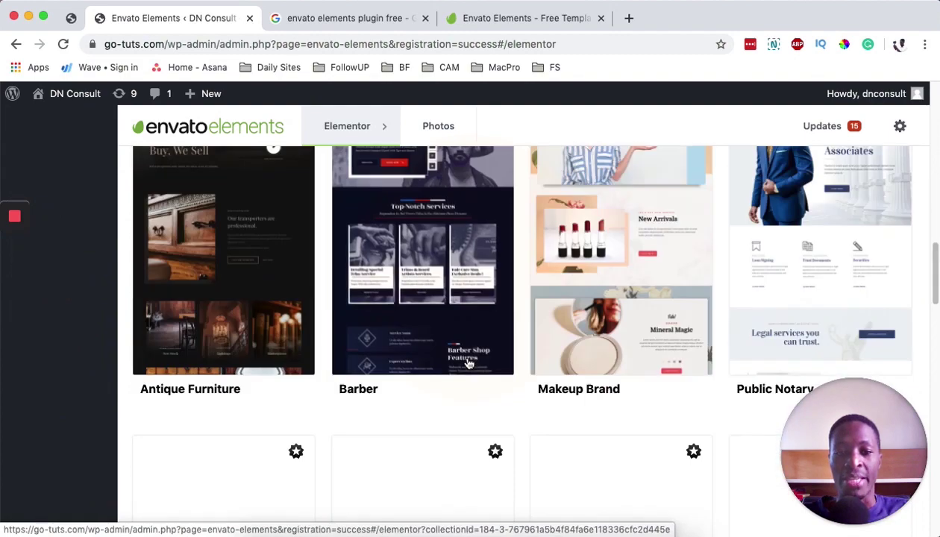
scroll(468, 362, down, 10)
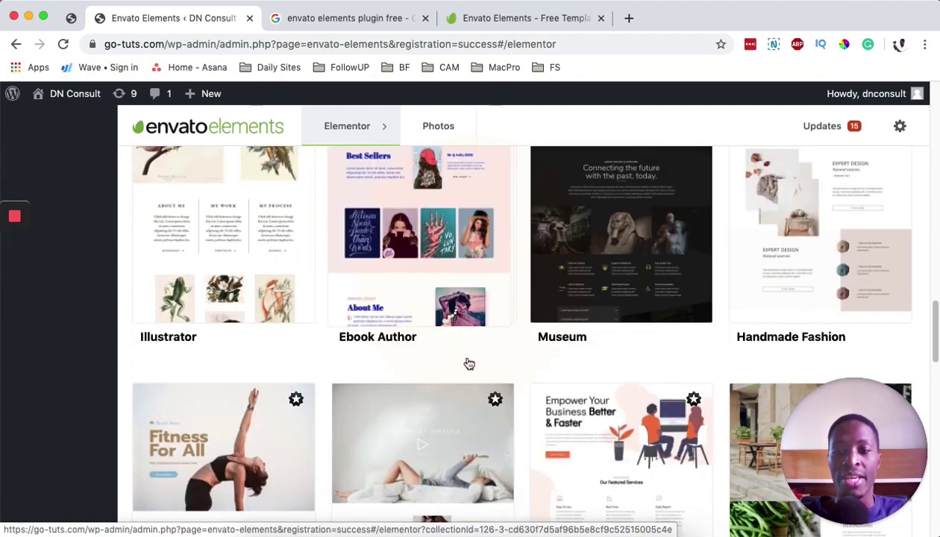
scroll(469, 364, down, 15)
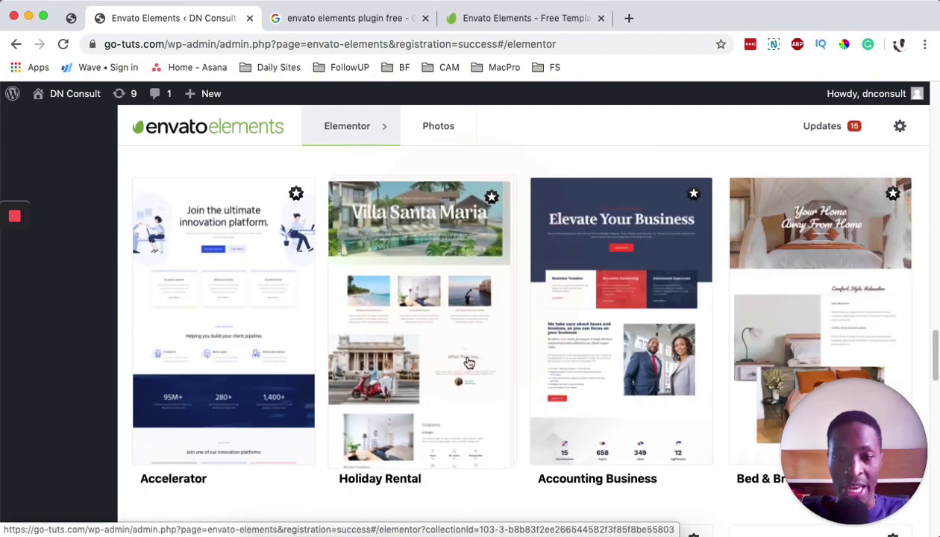
scroll(469, 364, up, 20)
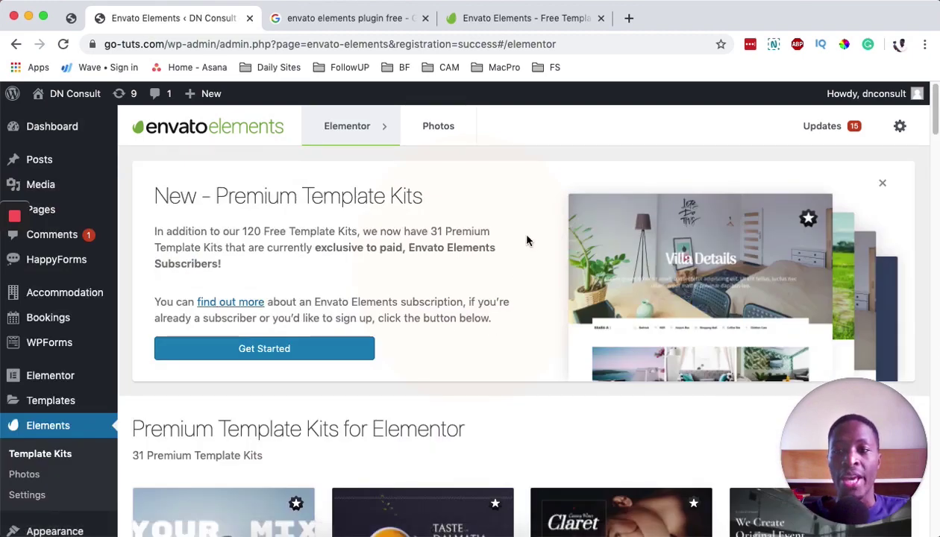
drag(221, 195, 407, 197)
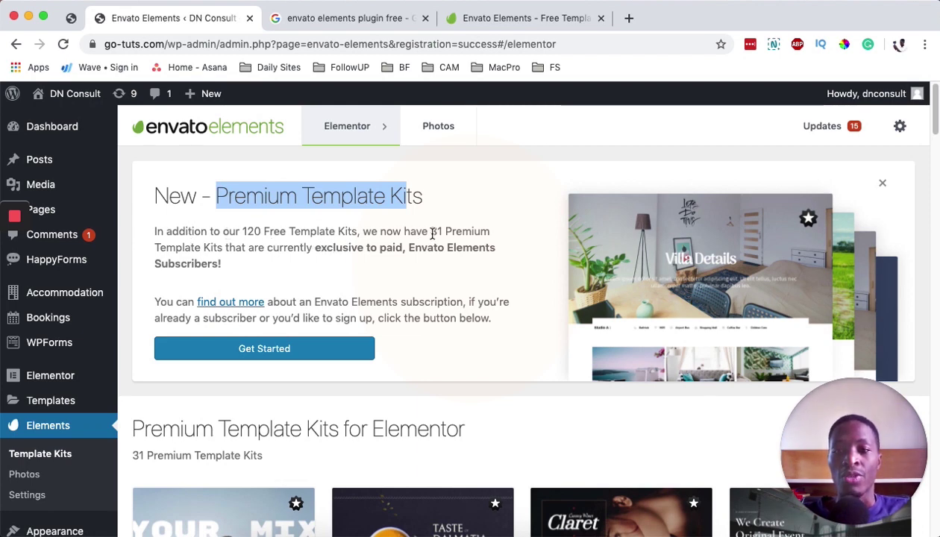
drag(431, 231, 463, 230)
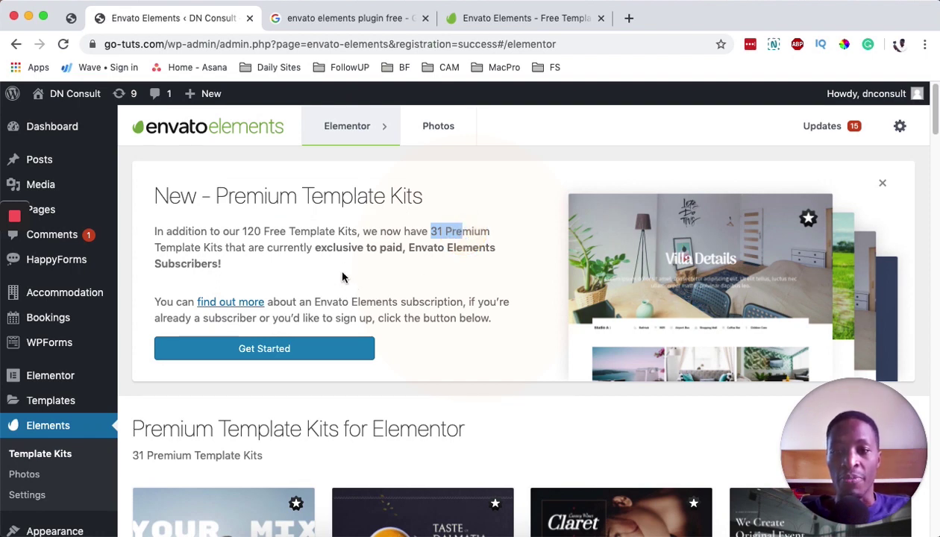
scroll(342, 277, down, 1)
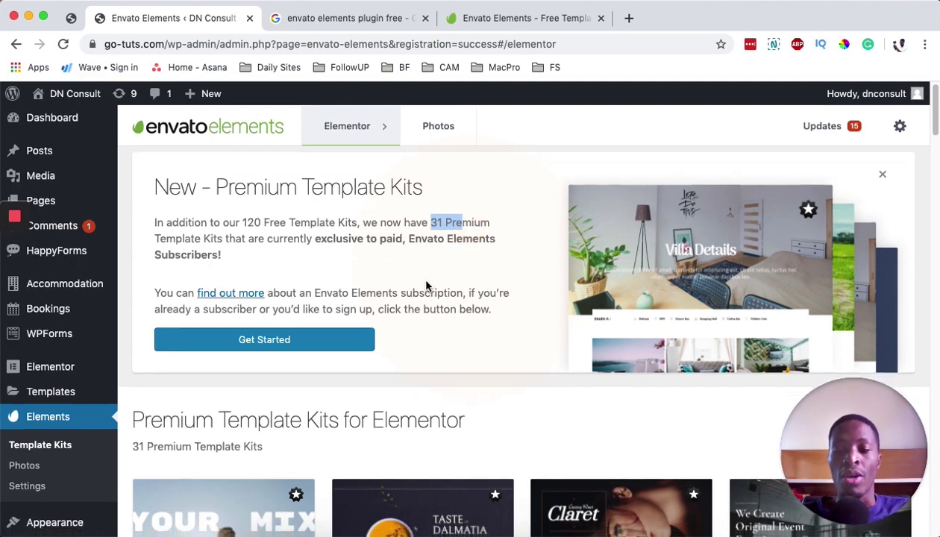
scroll(430, 283, down, 5)
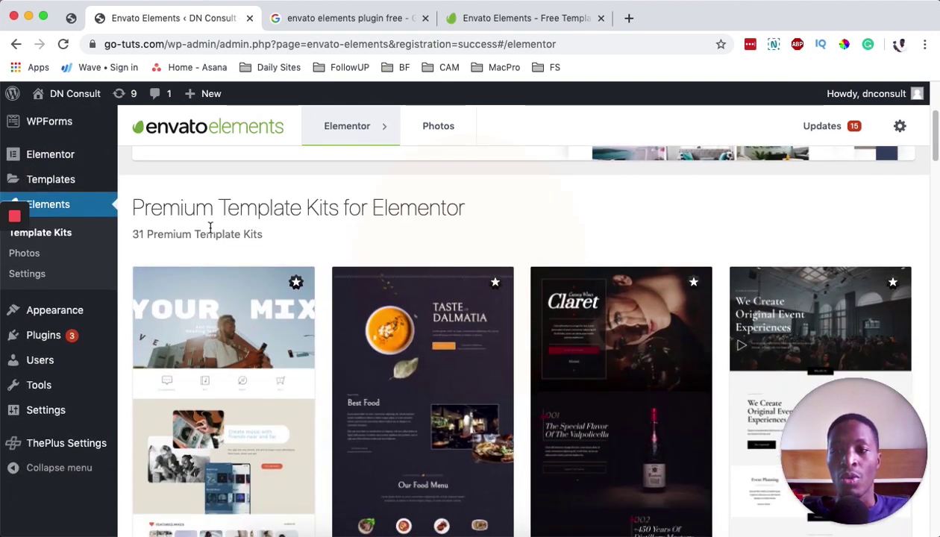
Browse the premium template kits for Elementor and open the Ebook Author kit.
drag(134, 235, 164, 234)
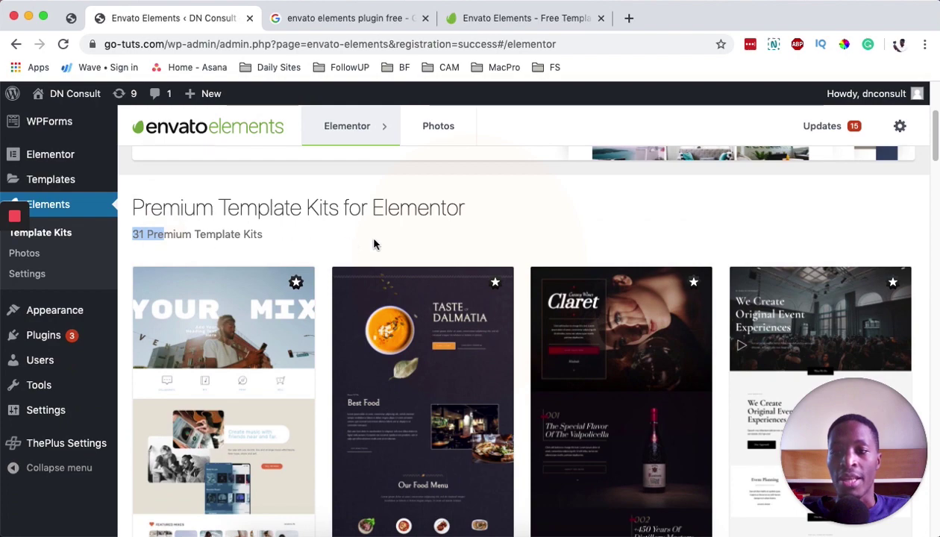
scroll(367, 233, down, 1)
scroll(231, 354, down, 6)
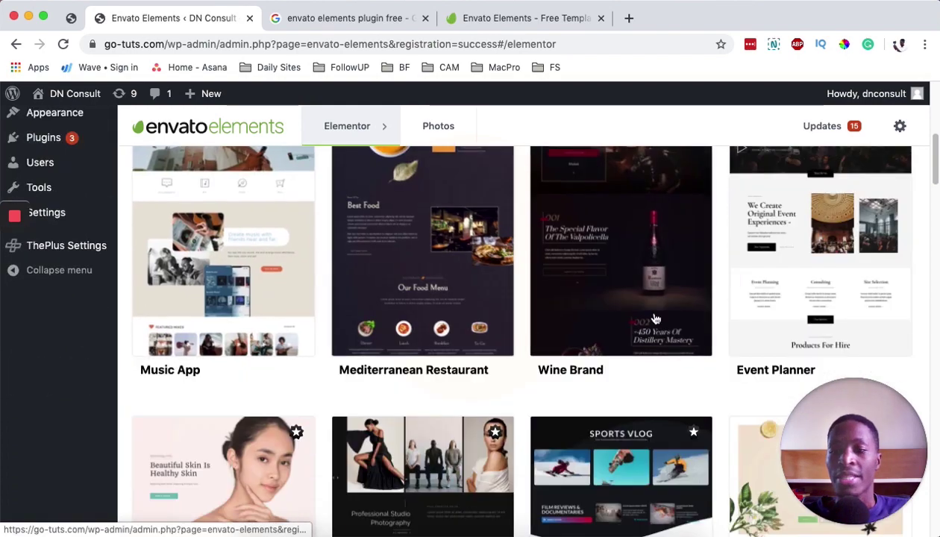
scroll(582, 324, up, 5)
scroll(569, 351, down, 8)
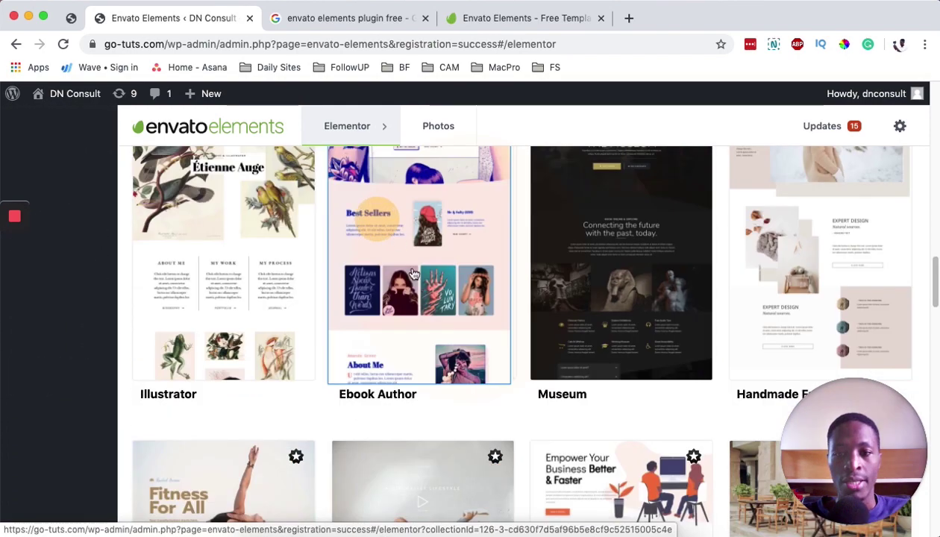
click(460, 313)
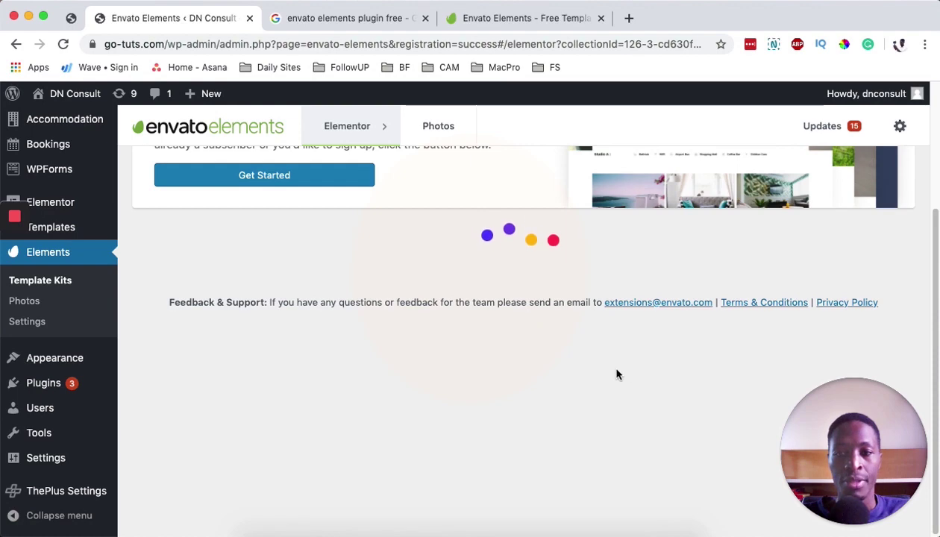
Examine the Home, About and Books page templates in the Ebook Author kit.
scroll(902, 257, down, 4)
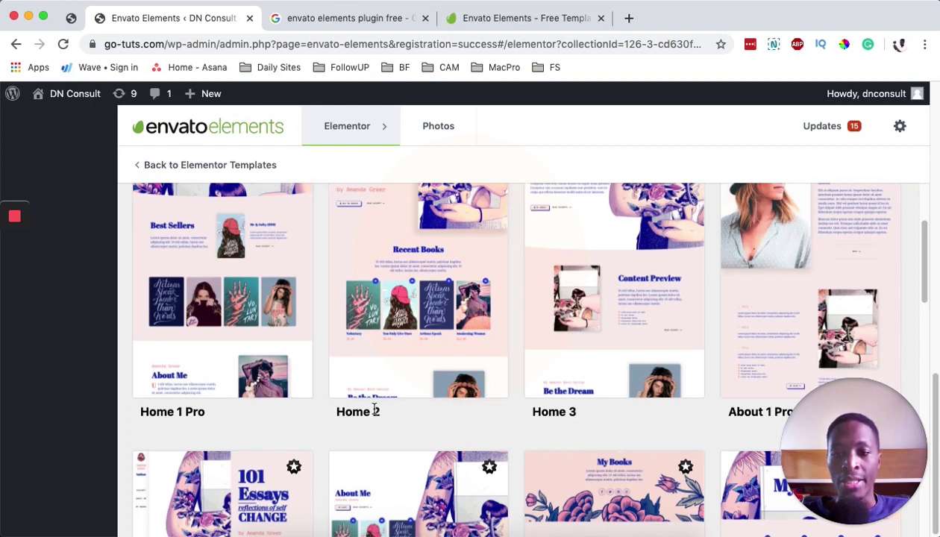
scroll(561, 402, up, 3)
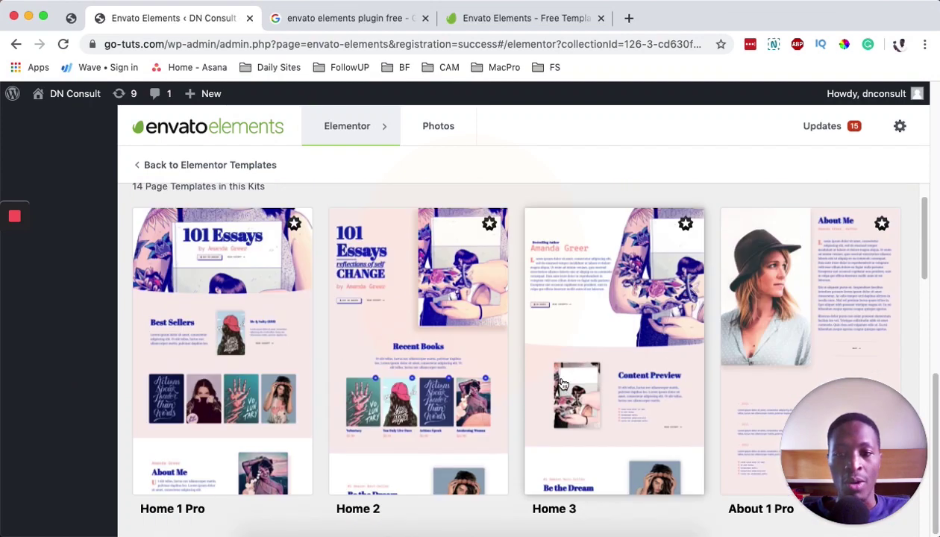
scroll(565, 376, down, 4)
scroll(642, 366, down, 2)
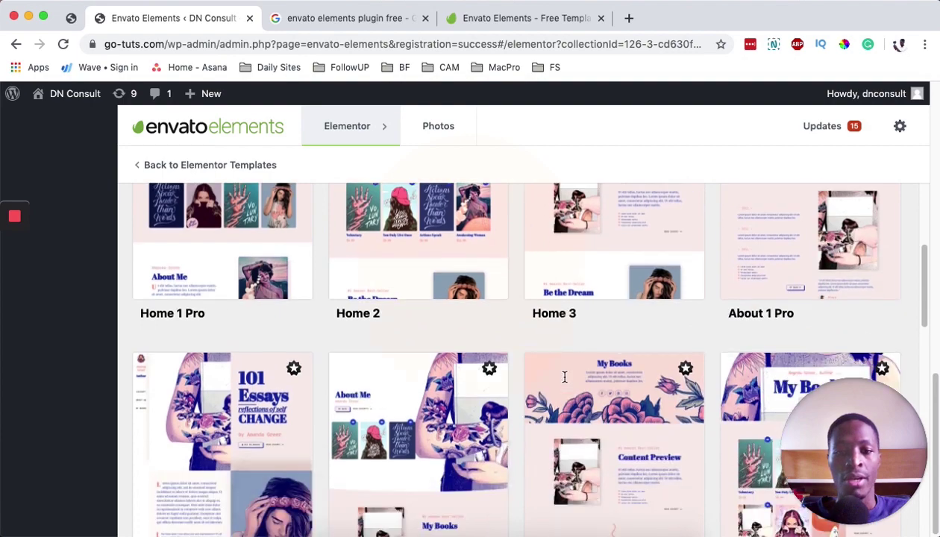
scroll(706, 353, down, 1)
scroll(711, 356, down, 5)
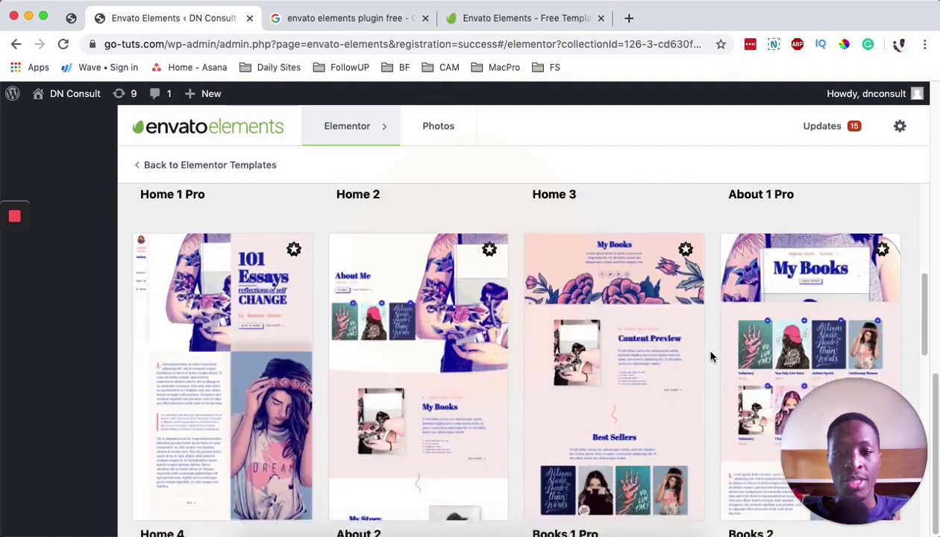
scroll(710, 357, up, 8)
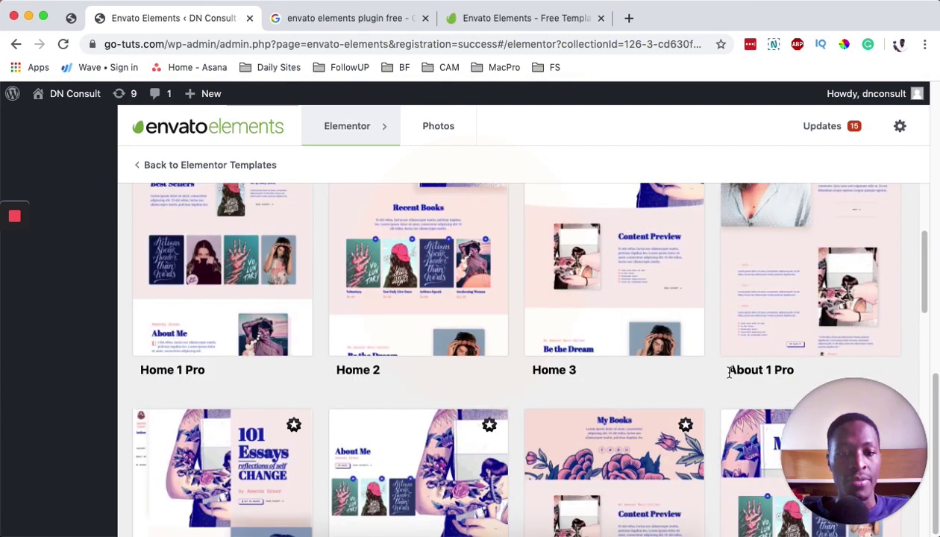
scroll(678, 390, down, 6)
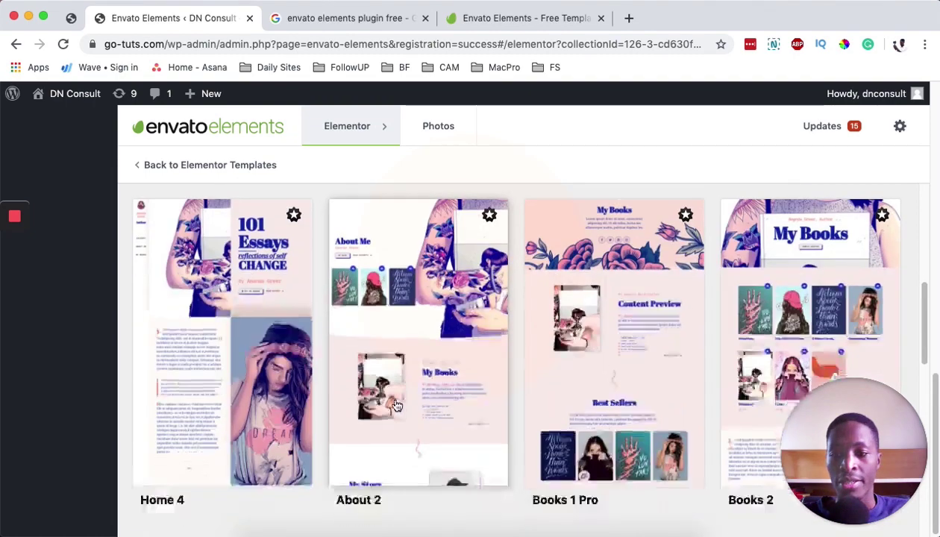
scroll(394, 401, down, 11)
scroll(393, 399, up, 16)
scroll(678, 361, down, 8)
click(367, 375)
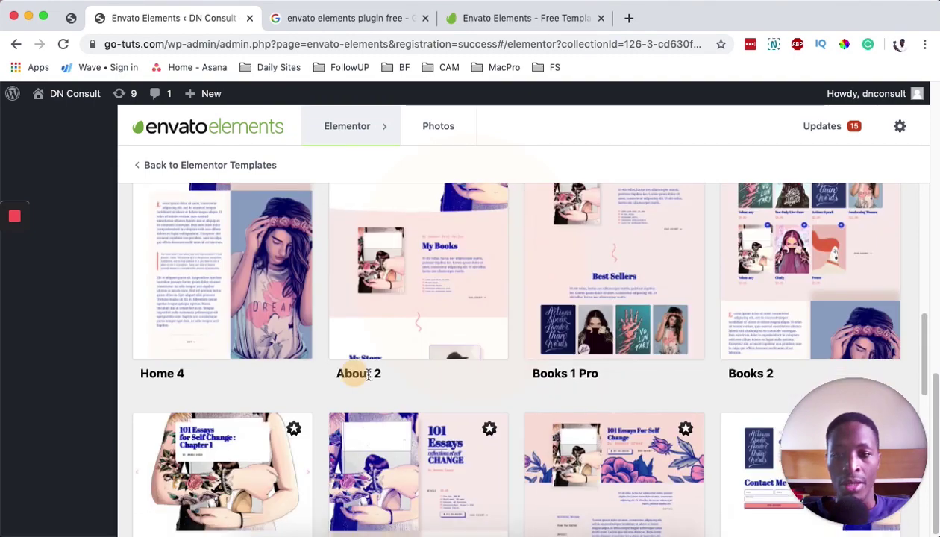
drag(368, 375, 377, 373)
scroll(750, 382, down, 1)
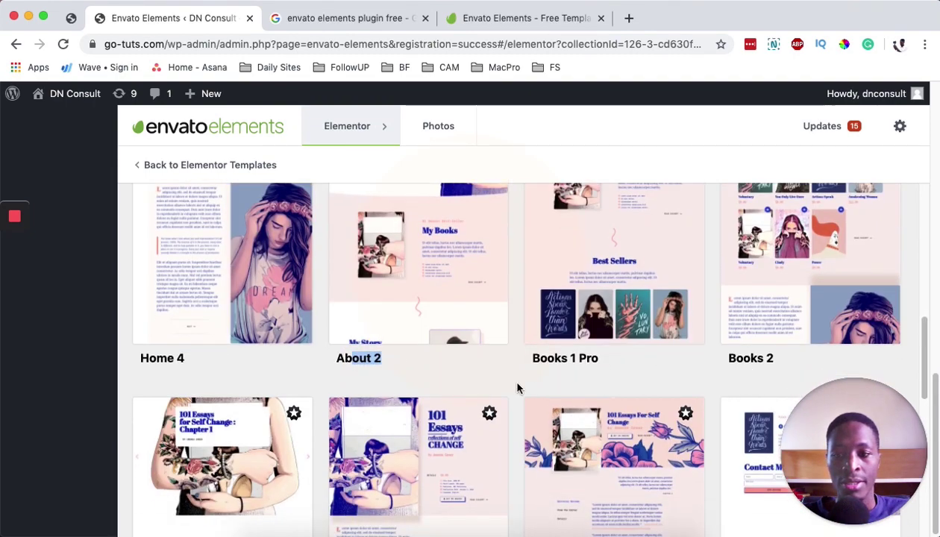
scroll(640, 394, down, 1)
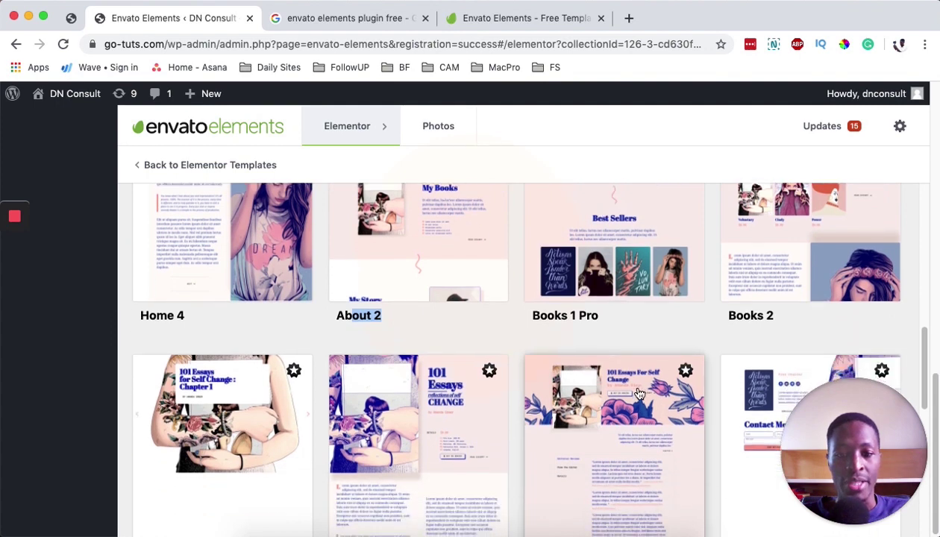
Examine the Book Preview, Book Detail, Contact and Newsletter page templates in the Ebook Author kit.
scroll(640, 394, down, 5)
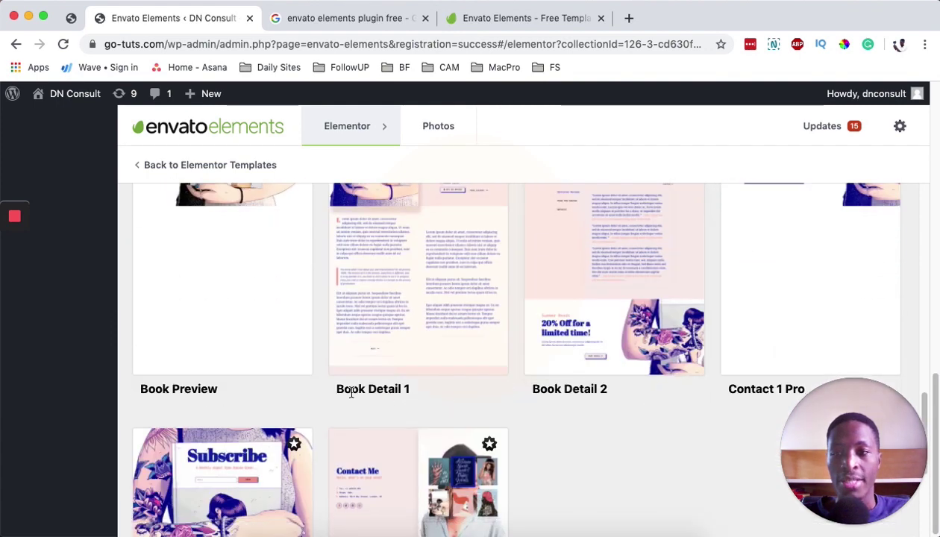
drag(351, 393, 399, 391)
drag(585, 391, 550, 396)
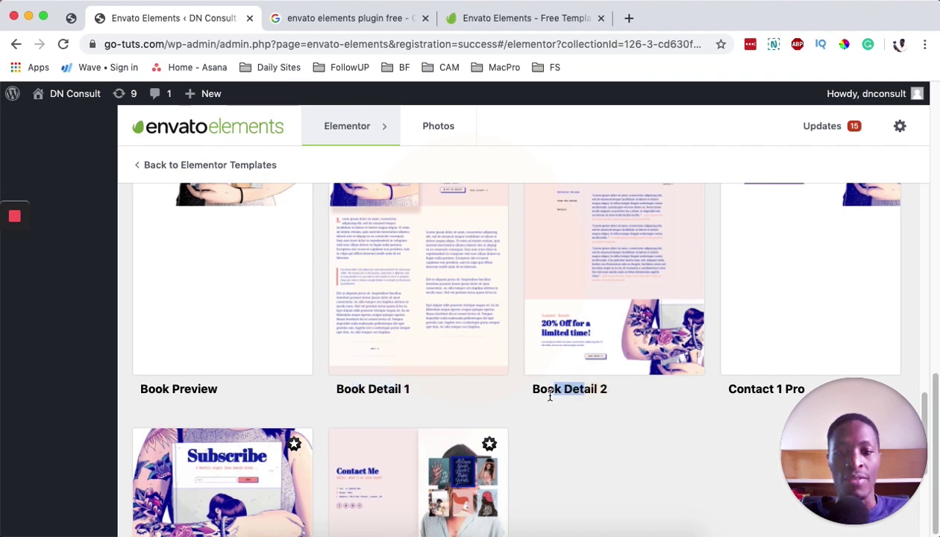
scroll(672, 435, down, 3)
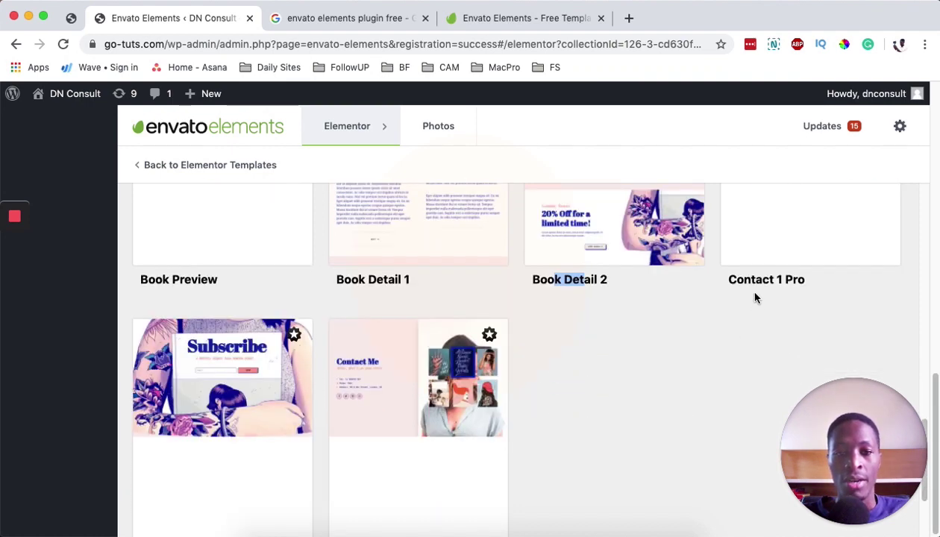
scroll(756, 303, up, 6)
scroll(755, 308, down, 5)
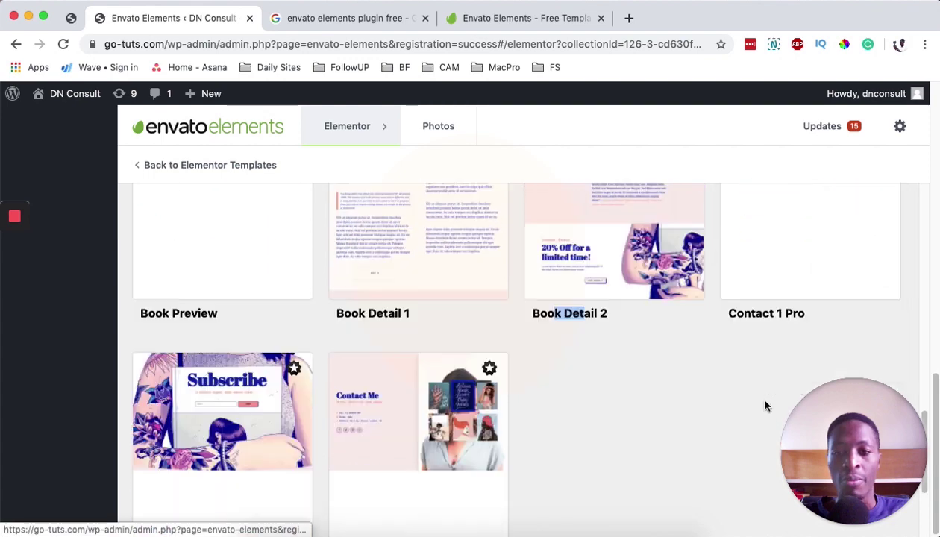
scroll(694, 411, down, 2)
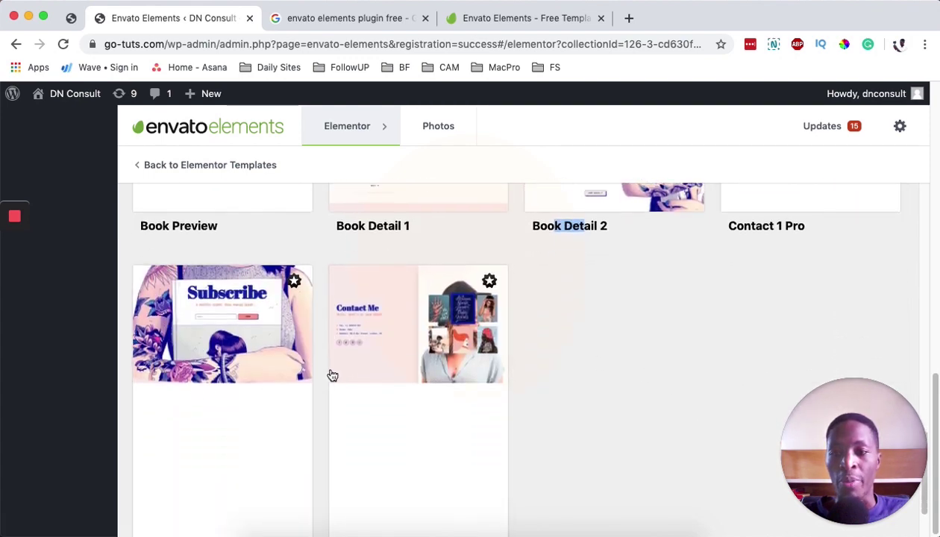
scroll(329, 375, down, 2)
scroll(577, 345, up, 3)
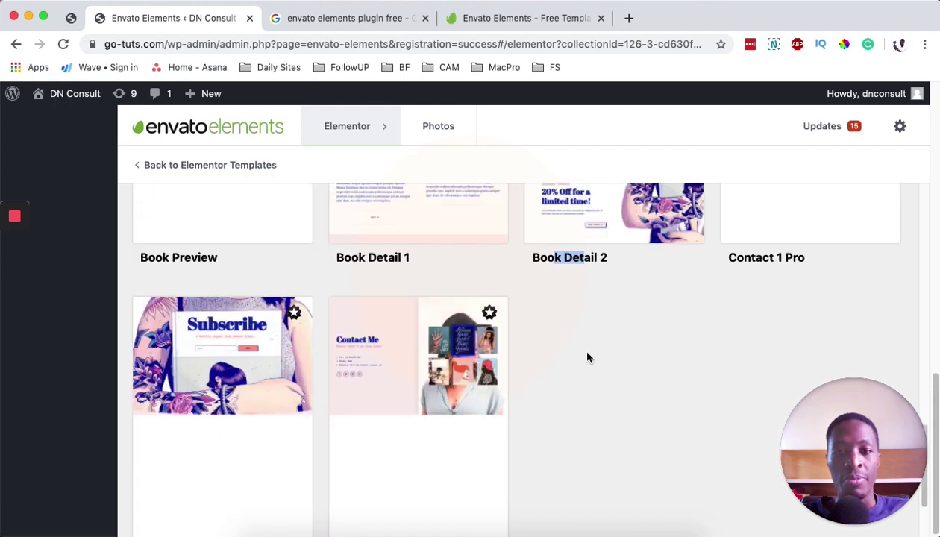
scroll(578, 345, down, 2)
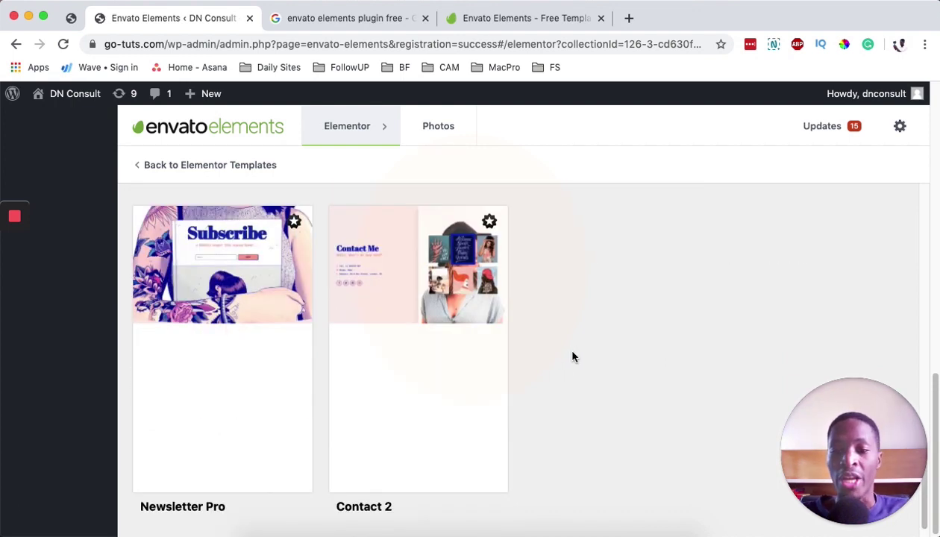
scroll(572, 357, up, 3)
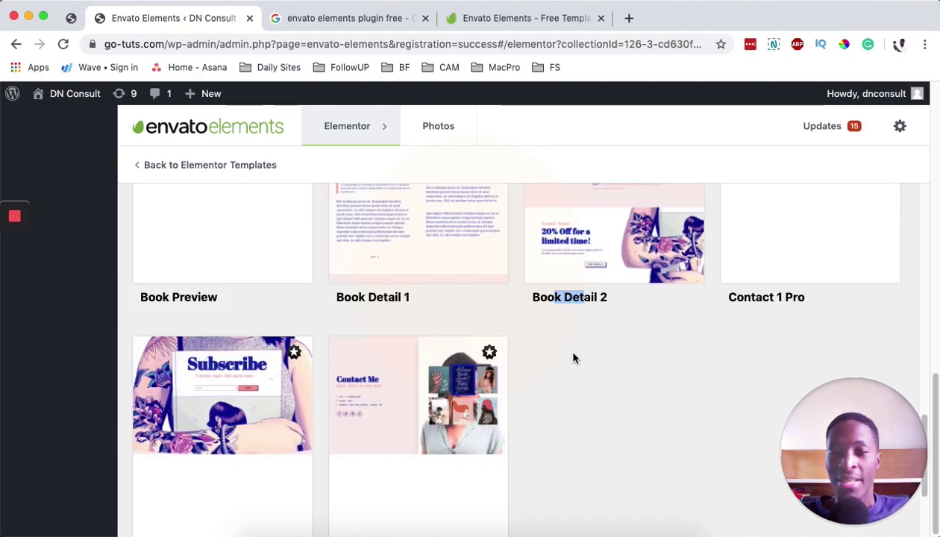
scroll(572, 358, up, 15)
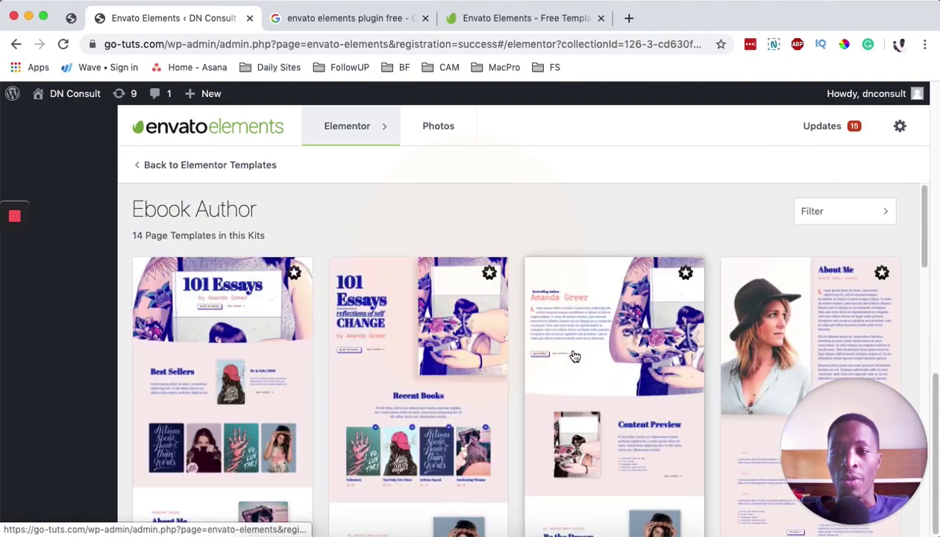
Return to the Elementor template kits and open the Dance School kit.
click(168, 168)
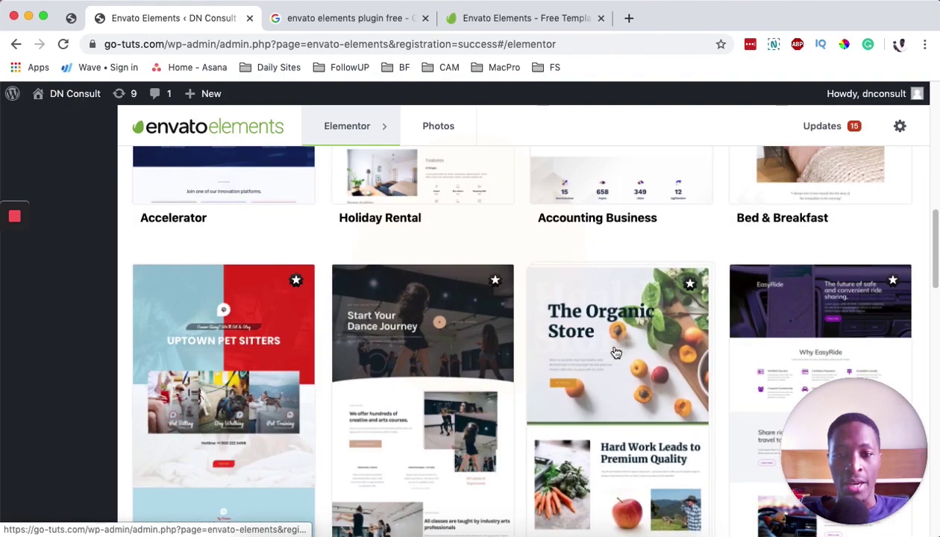
scroll(615, 352, down, 2)
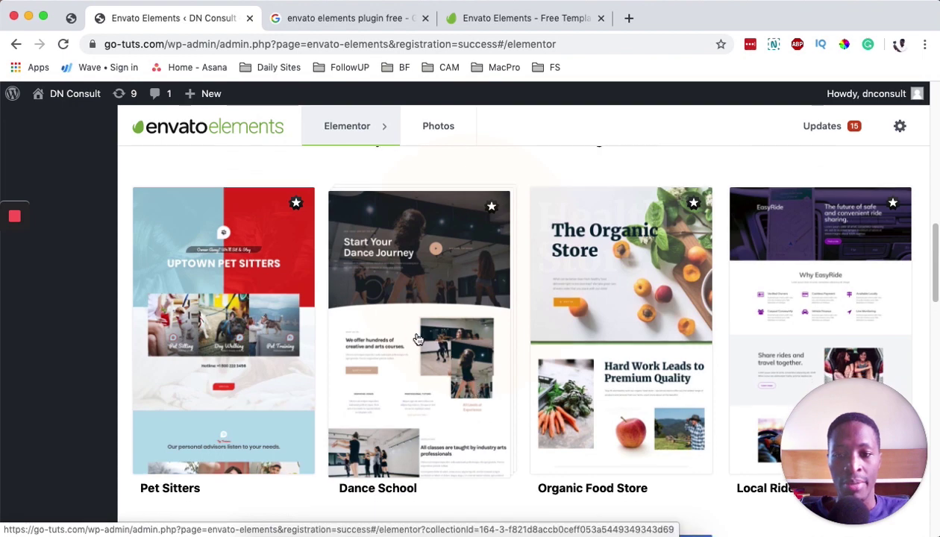
click(433, 373)
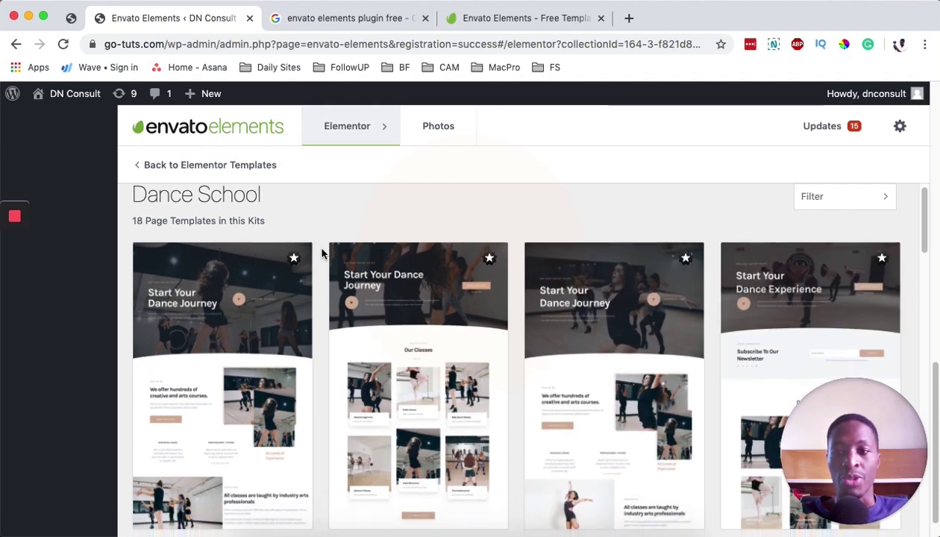
Examine the Home, About Us and Classes page templates in the Dance School kit.
scroll(322, 254, down, 2)
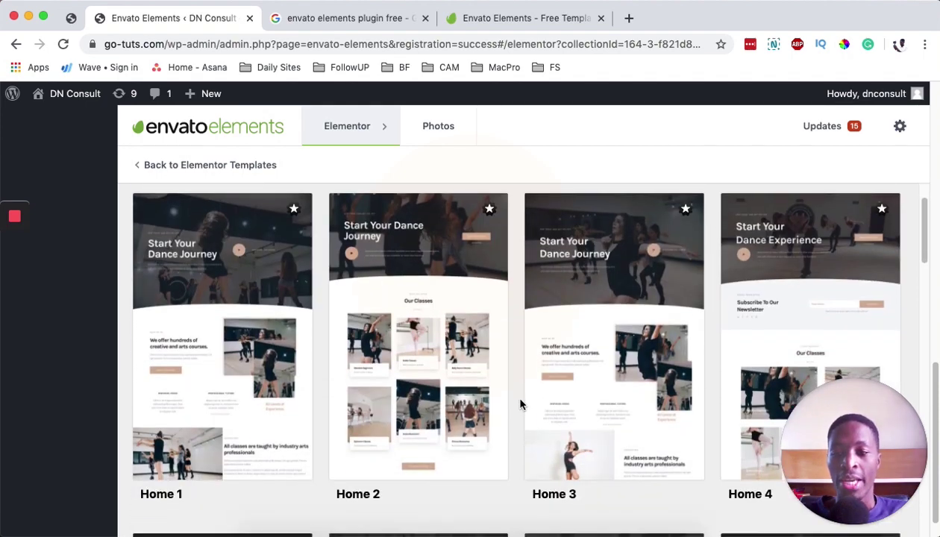
scroll(520, 399, down, 1)
scroll(552, 446, down, 6)
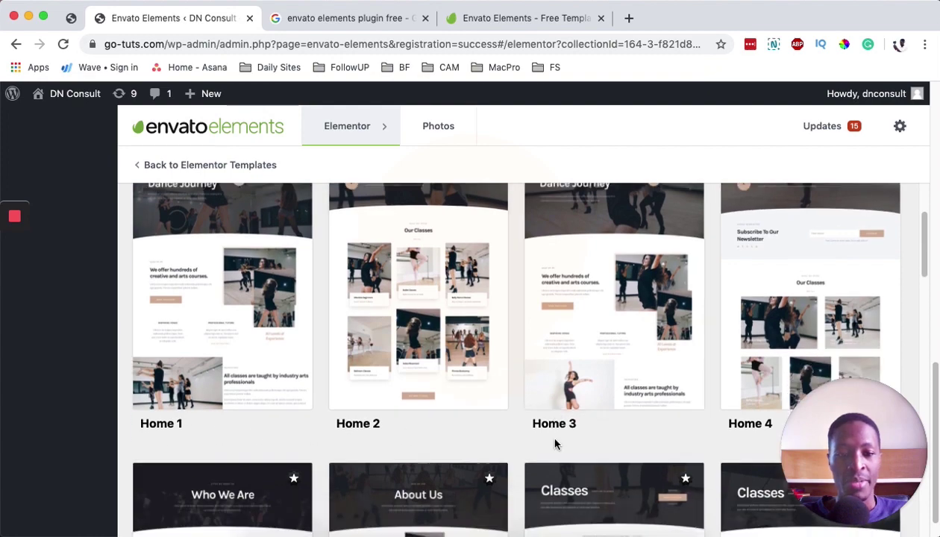
scroll(559, 438, down, 3)
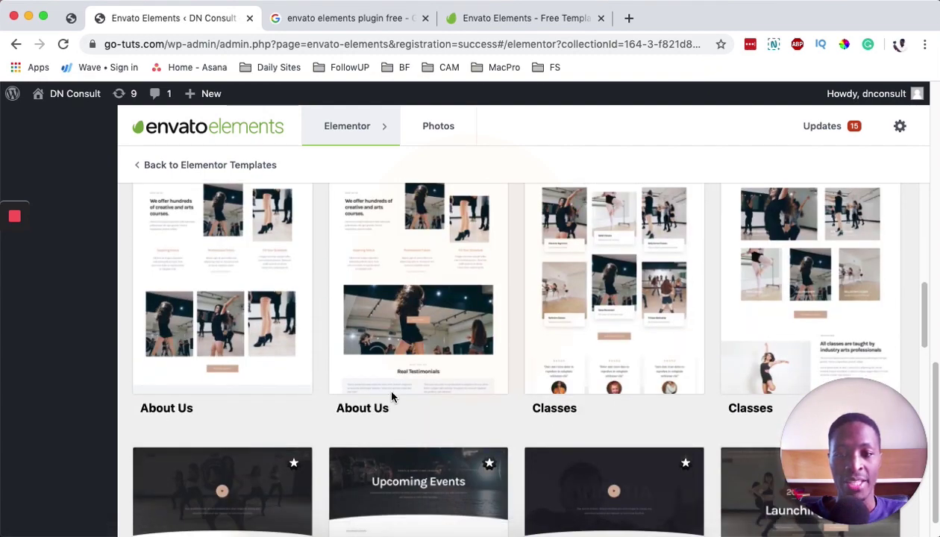
scroll(387, 388, up, 6)
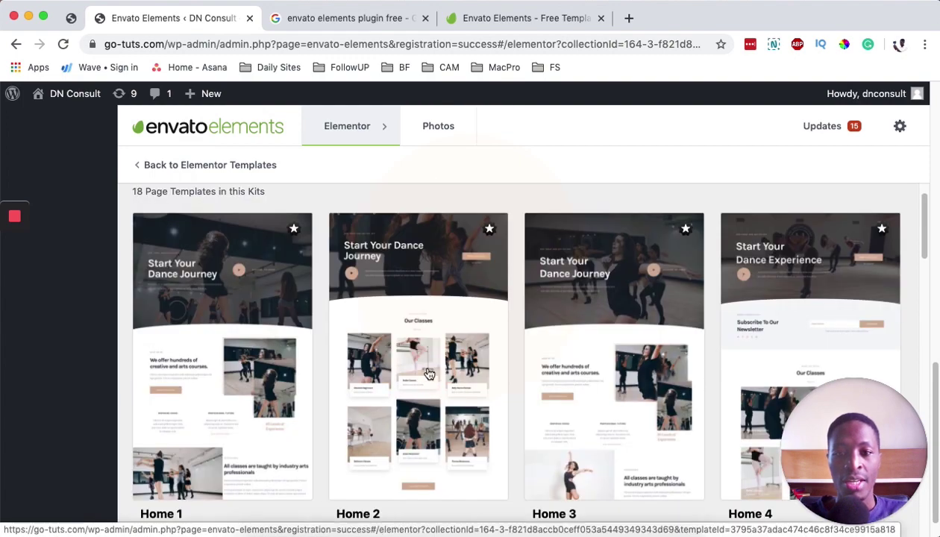
Open the Home 3 template of the Dance School kit and examine its full preview down to the newsletter section.
click(574, 365)
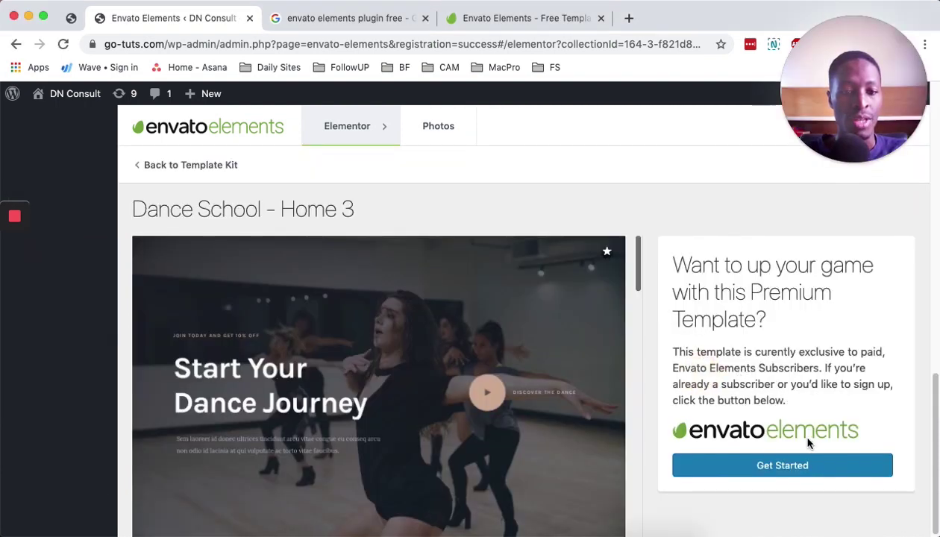
scroll(604, 377, down, 2)
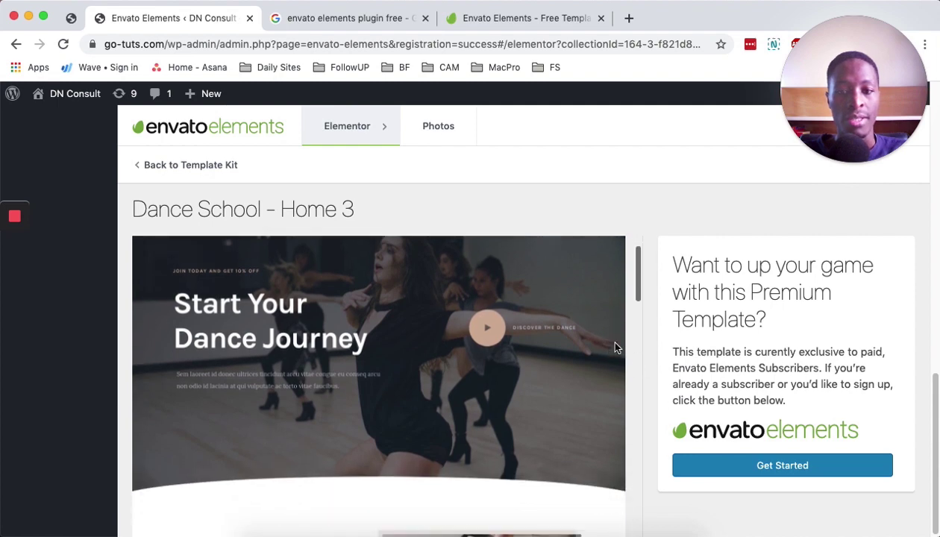
scroll(546, 393, down, 5)
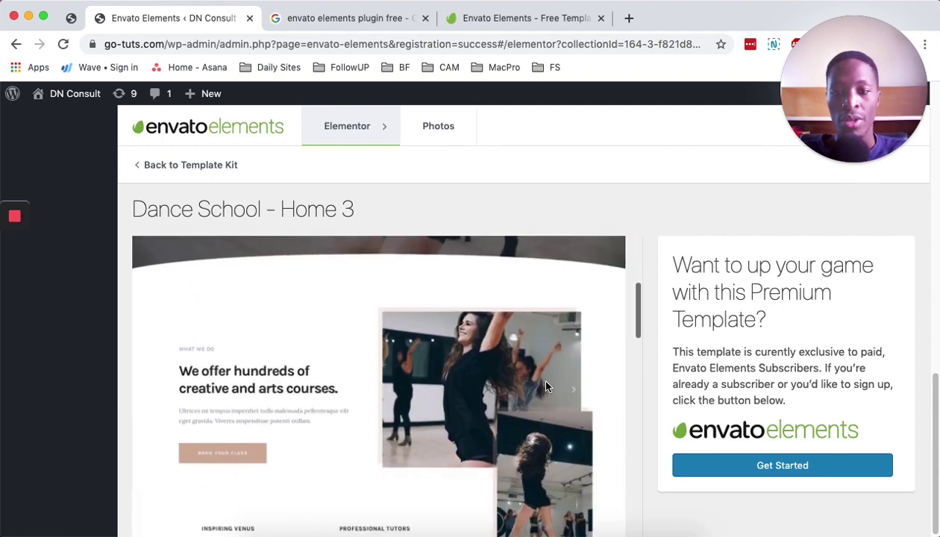
scroll(549, 386, down, 5)
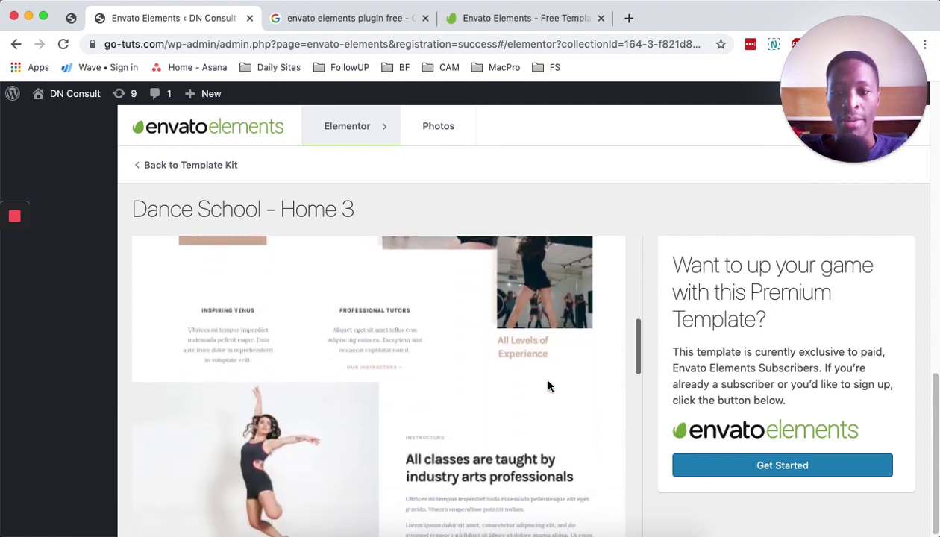
scroll(545, 385, down, 6)
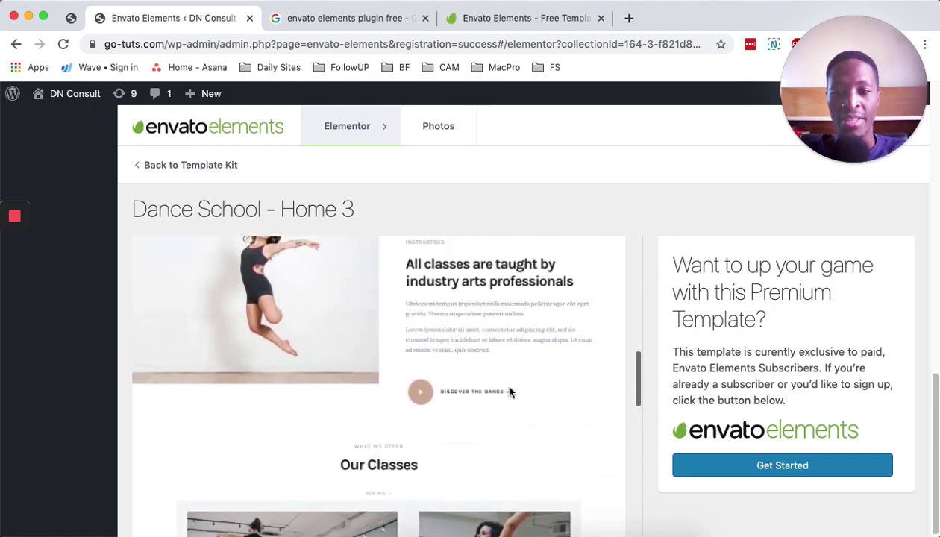
scroll(512, 390, down, 6)
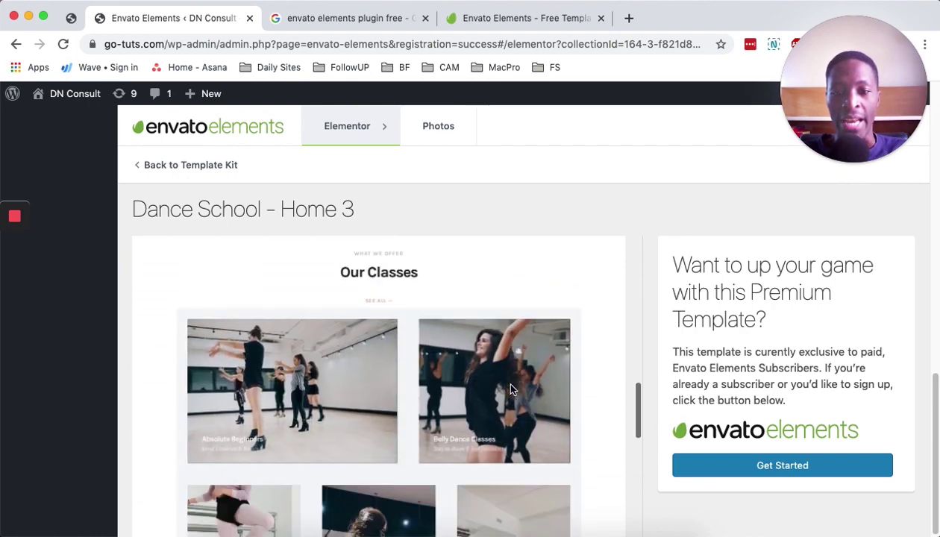
scroll(512, 389, down, 7)
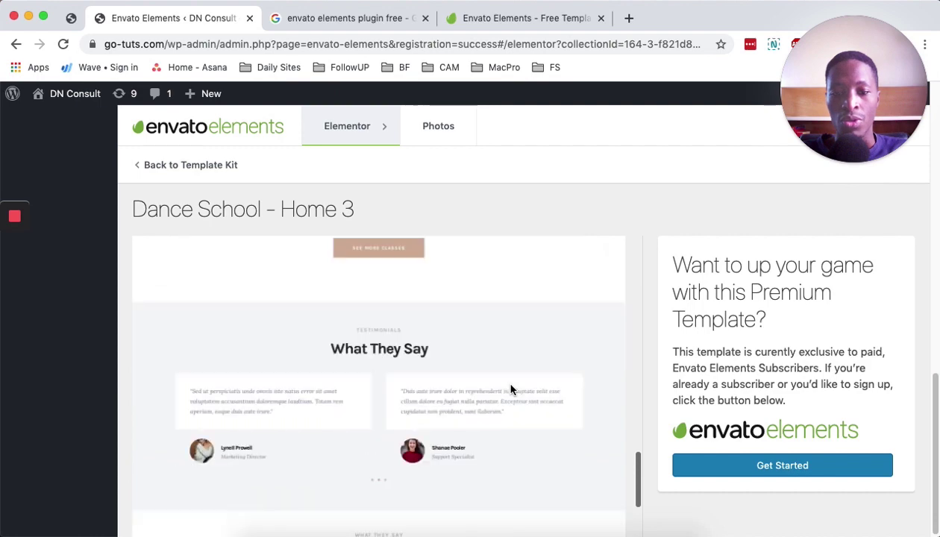
scroll(609, 384, down, 3)
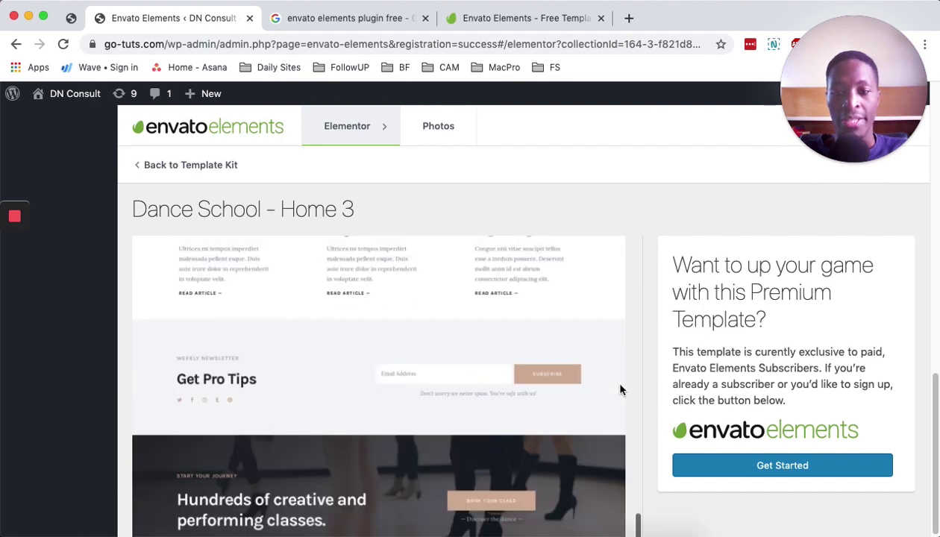
scroll(591, 384, up, 8)
Leave the Home 3 preview and the Dance School kit to return to the Elementor template kits.
click(190, 172)
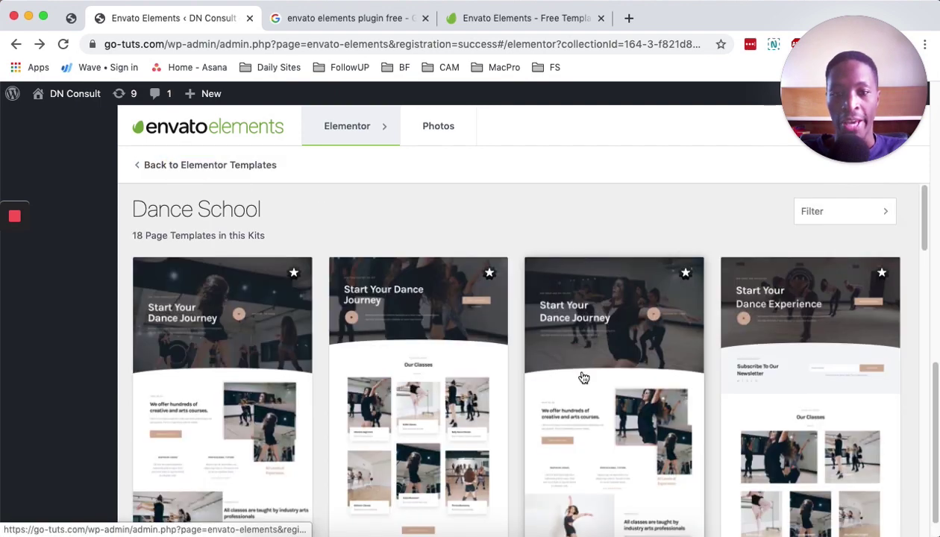
scroll(581, 377, down, 5)
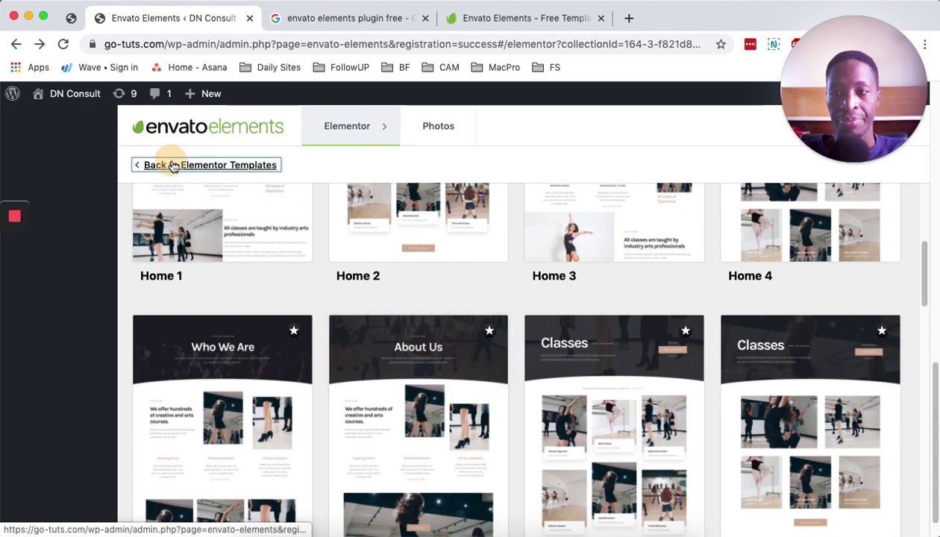
click(148, 165)
Look through the first page of Free Template Kits for Elementor and go to page 2.
scroll(543, 382, down, 6)
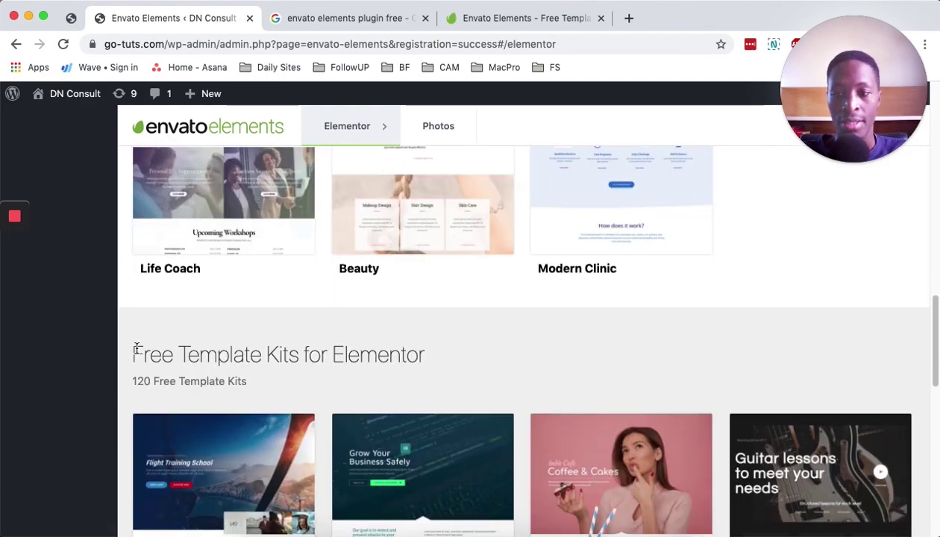
drag(136, 347, 344, 354)
scroll(314, 329, down, 3)
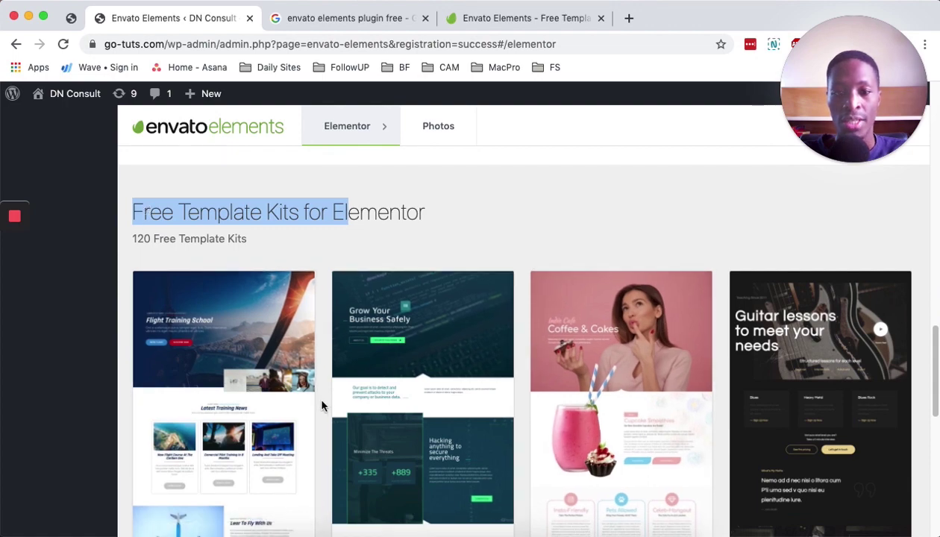
scroll(321, 403, down, 3)
scroll(421, 448, down, 8)
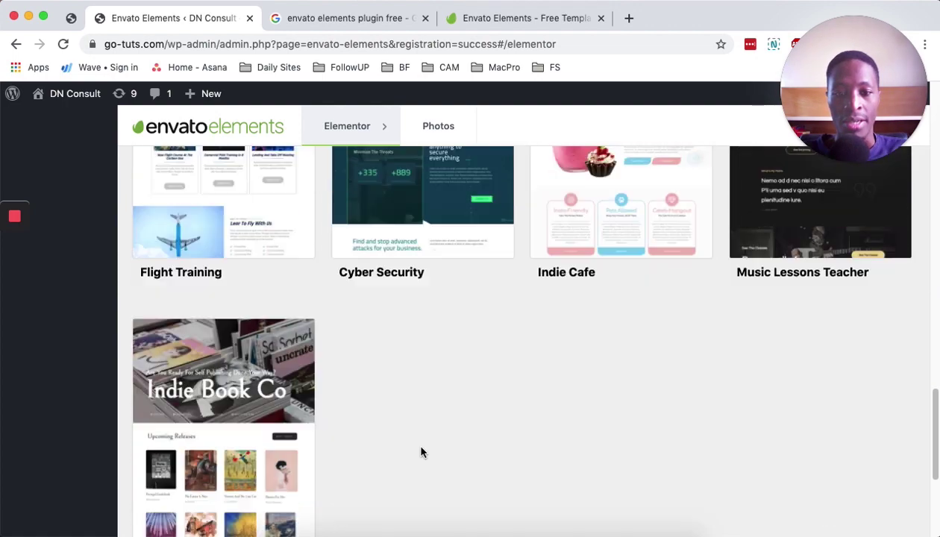
scroll(423, 448, down, 2)
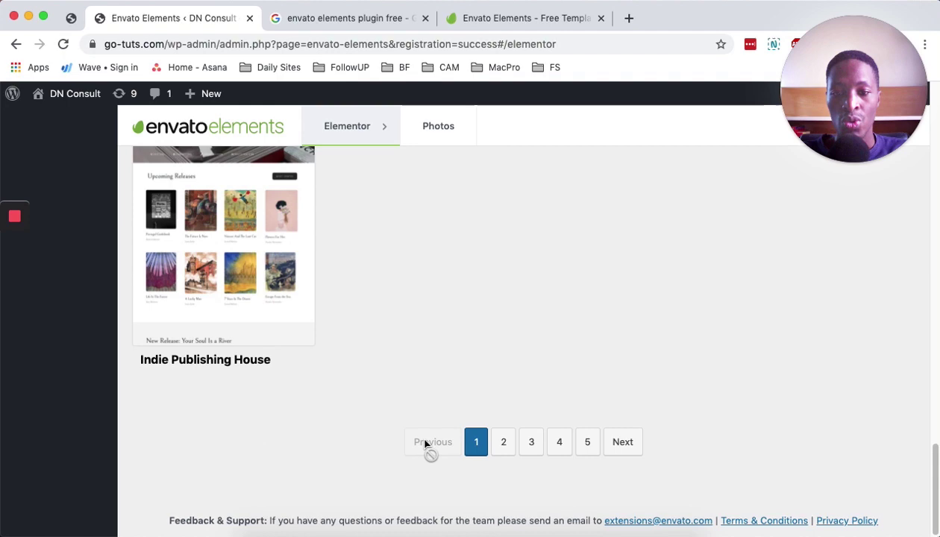
click(504, 445)
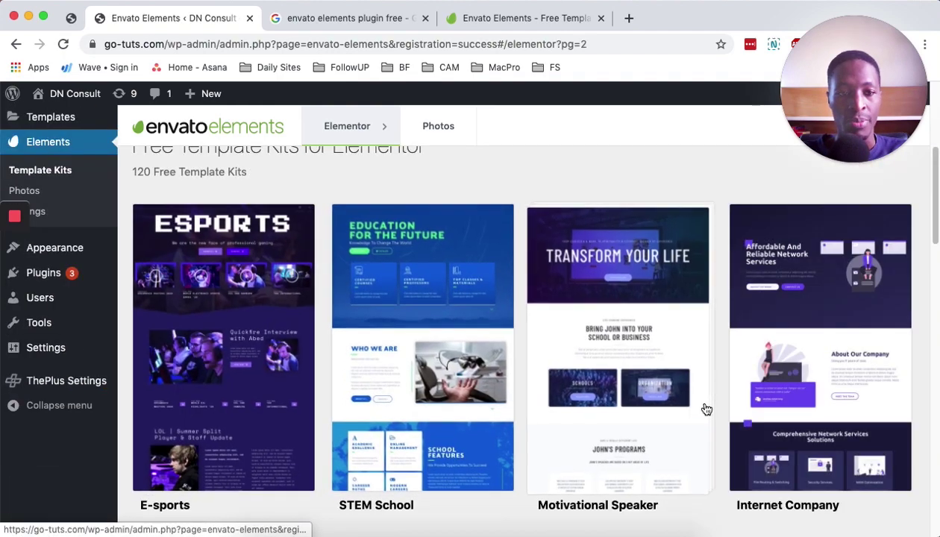
Browse the free kits on page 2 and open the Retirement Community kit.
scroll(707, 409, down, 3)
scroll(703, 418, down, 2)
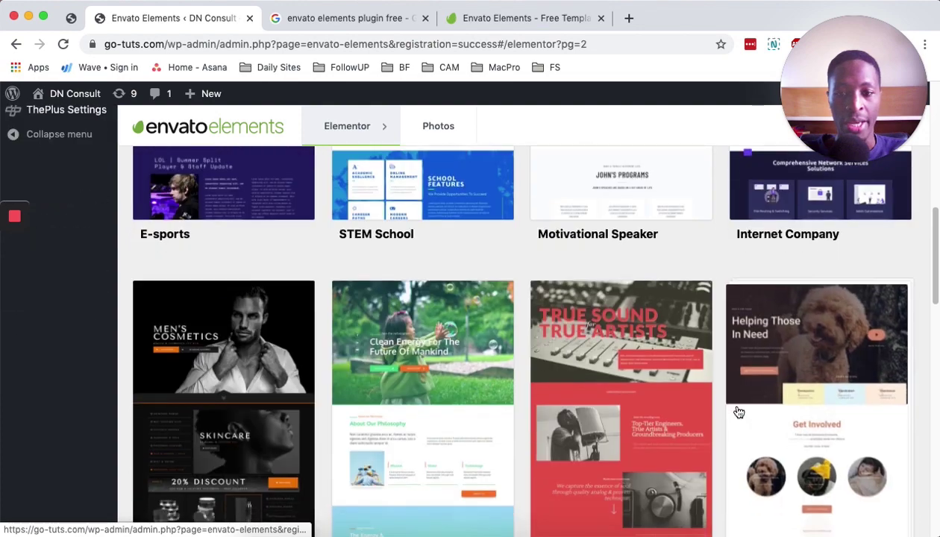
scroll(738, 412, down, 3)
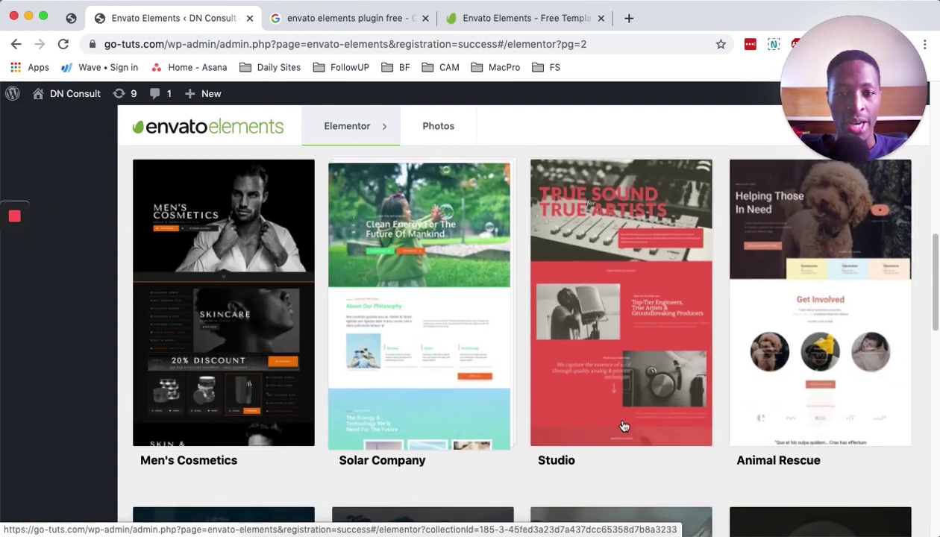
scroll(701, 406, down, 10)
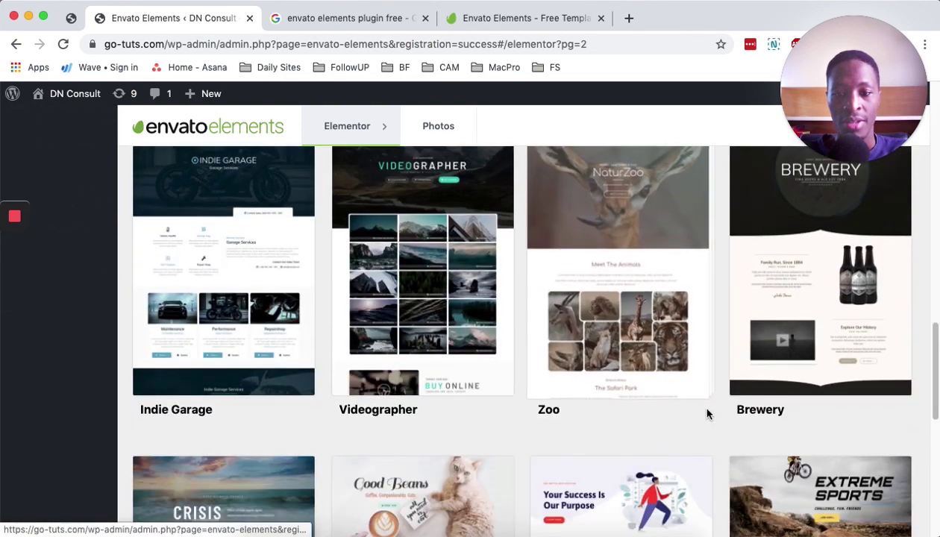
scroll(373, 418, down, 2)
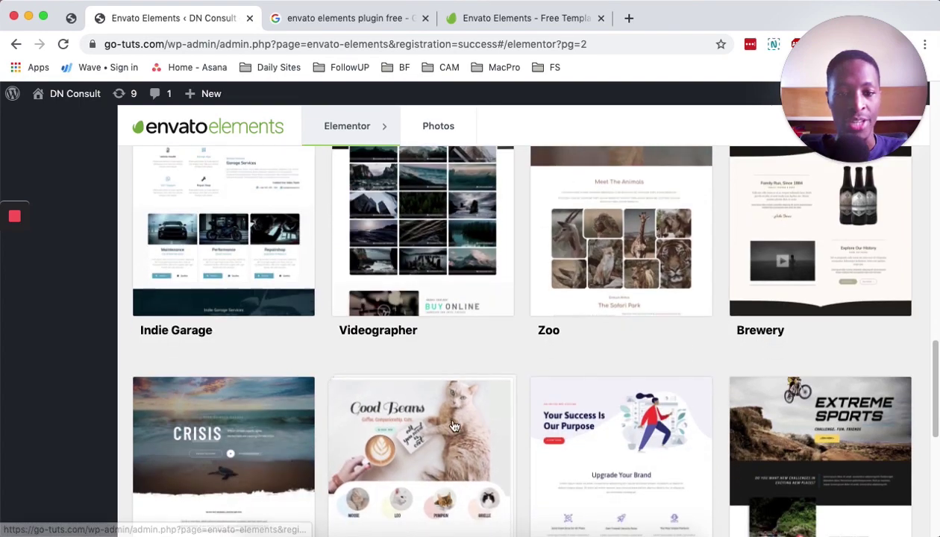
scroll(485, 427, down, 4)
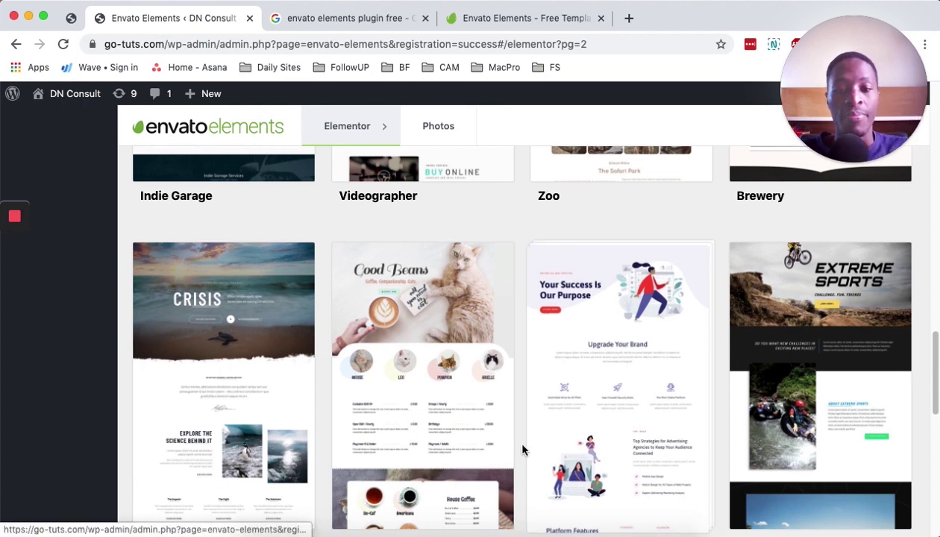
scroll(514, 451, down, 2)
scroll(520, 451, down, 8)
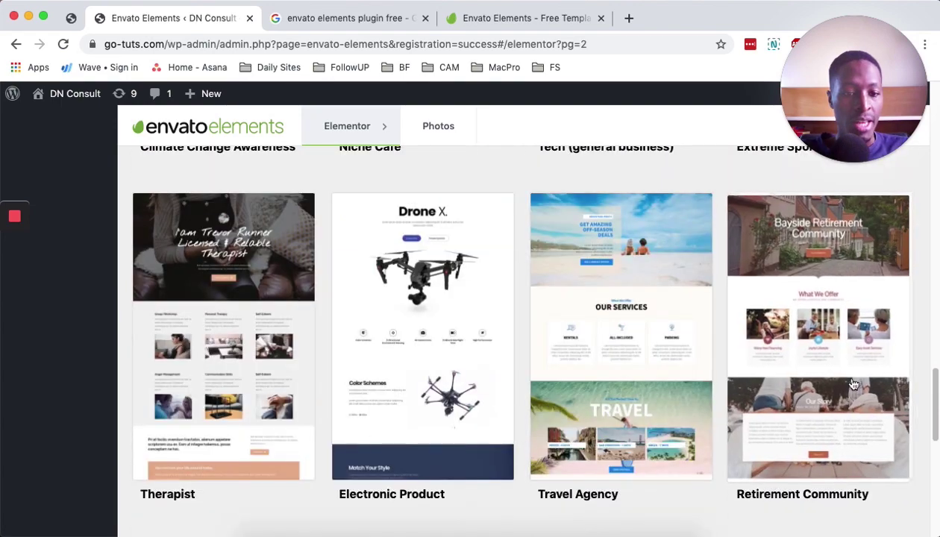
click(828, 343)
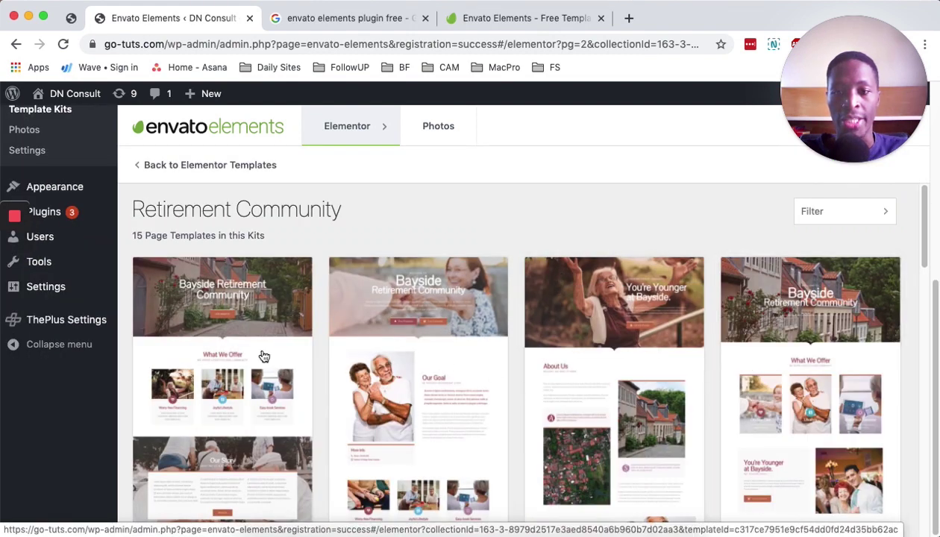
Examine the Home 1 to Home 6 and About page templates in the Retirement Community kit.
scroll(183, 412, down, 1)
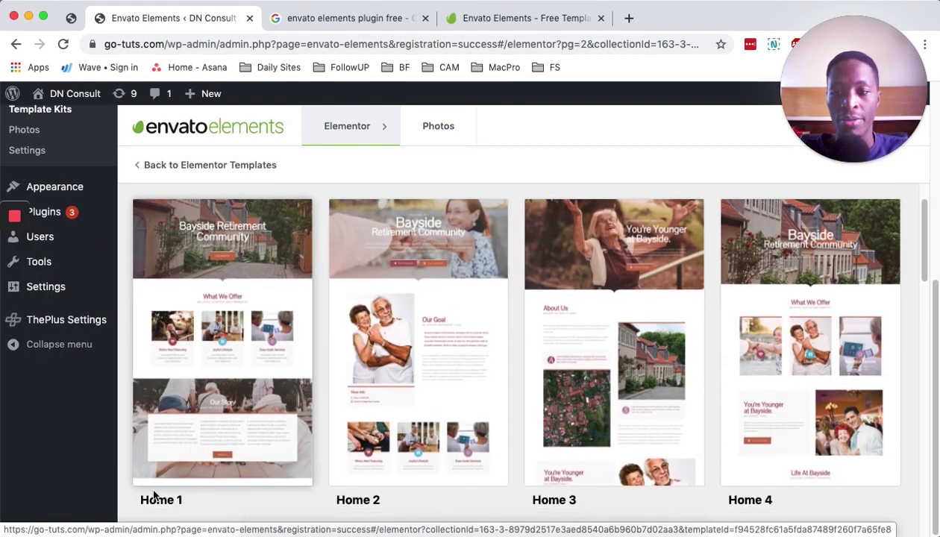
scroll(153, 496, down, 1)
drag(532, 498, 776, 496)
scroll(458, 490, down, 10)
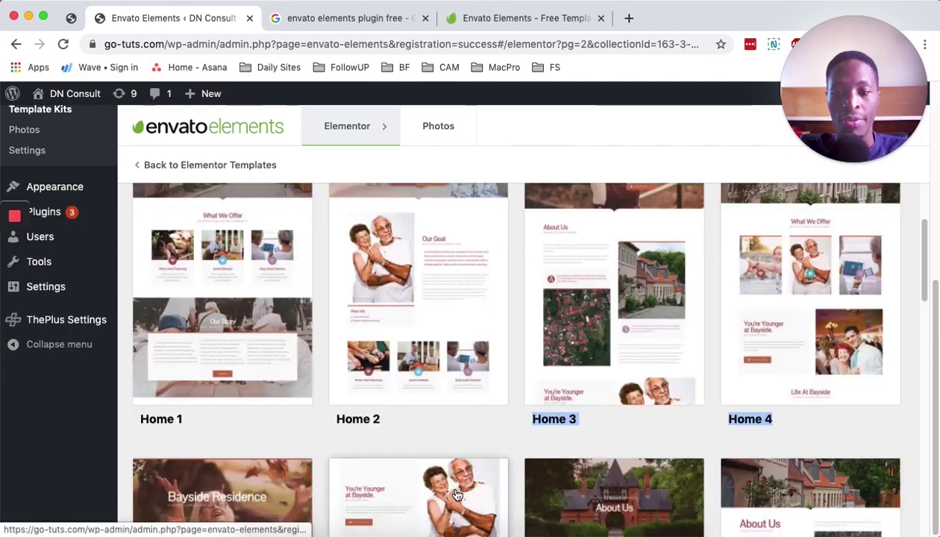
scroll(457, 490, down, 2)
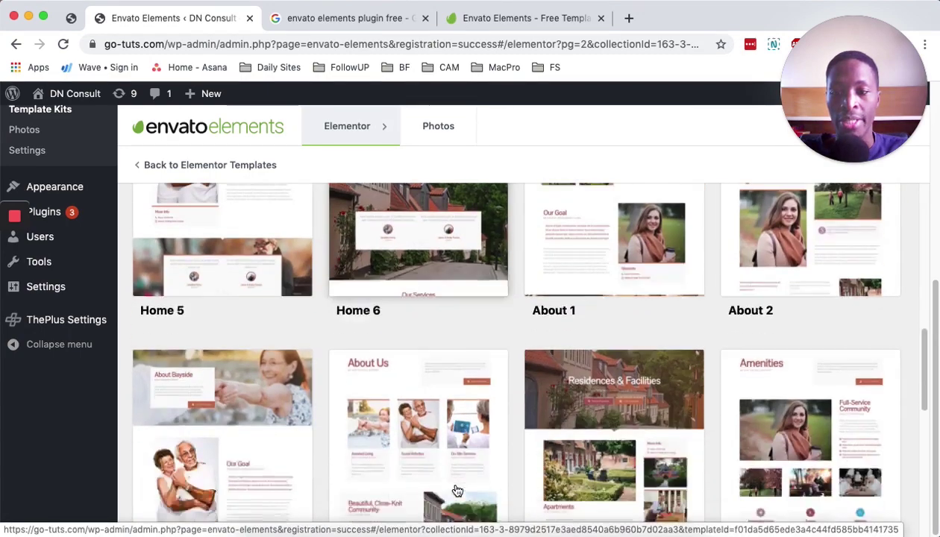
scroll(458, 490, up, 4)
scroll(448, 491, down, 1)
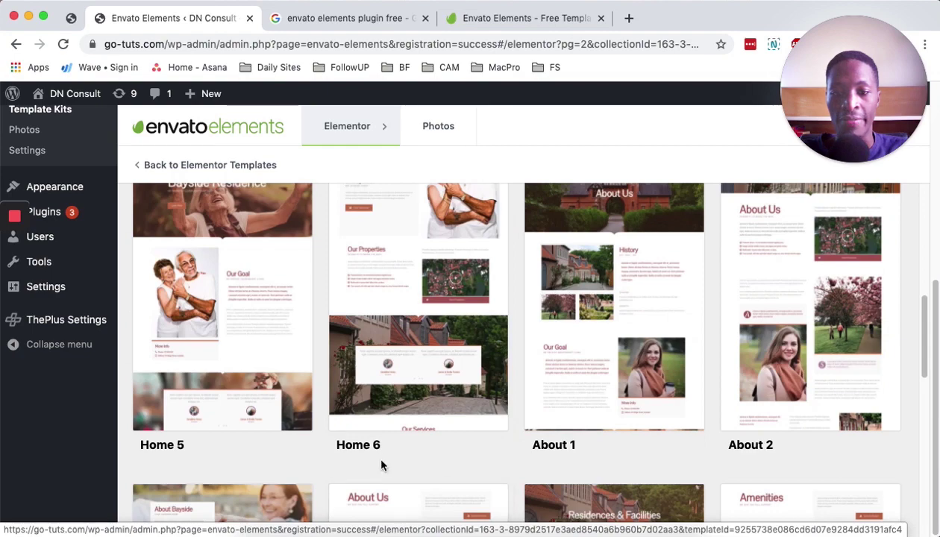
drag(312, 443, 389, 455)
scroll(373, 418, up, 4)
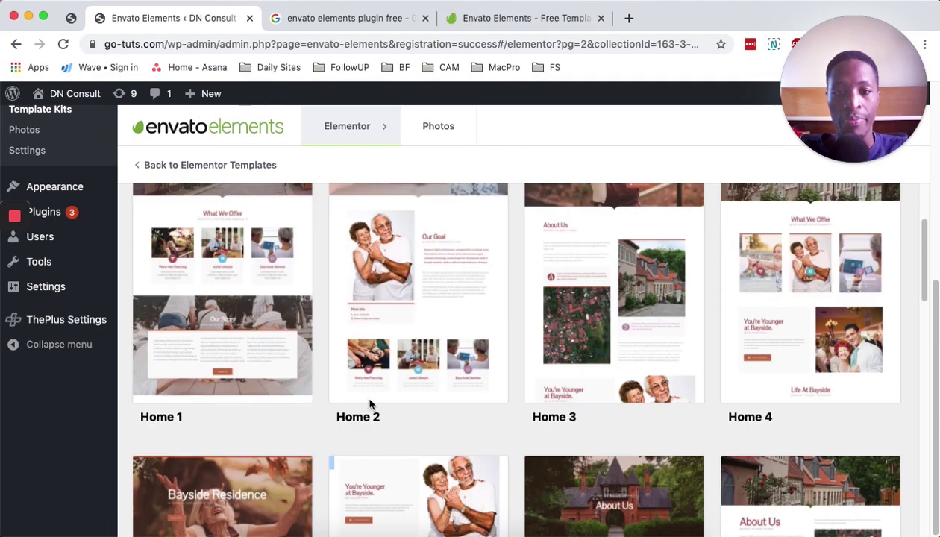
scroll(746, 392, up, 2)
scroll(643, 435, down, 5)
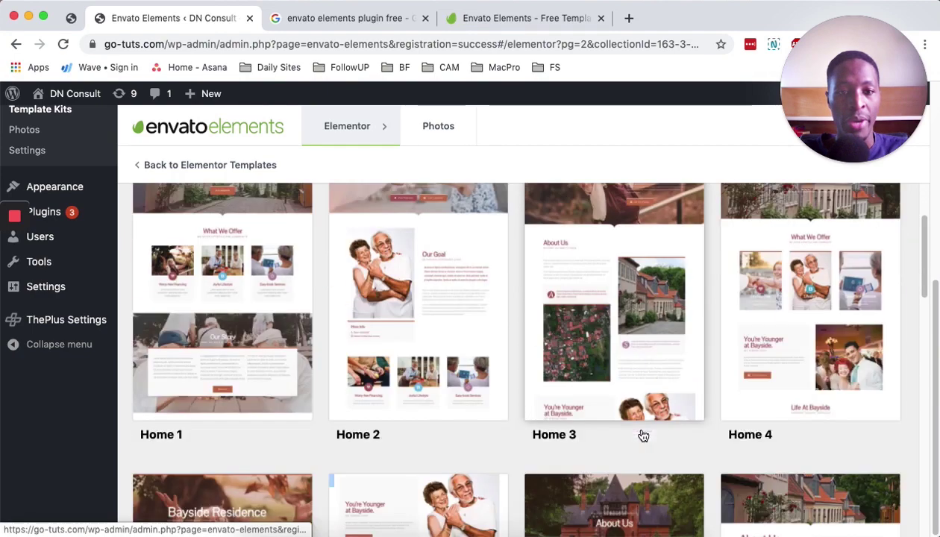
scroll(643, 433, up, 3)
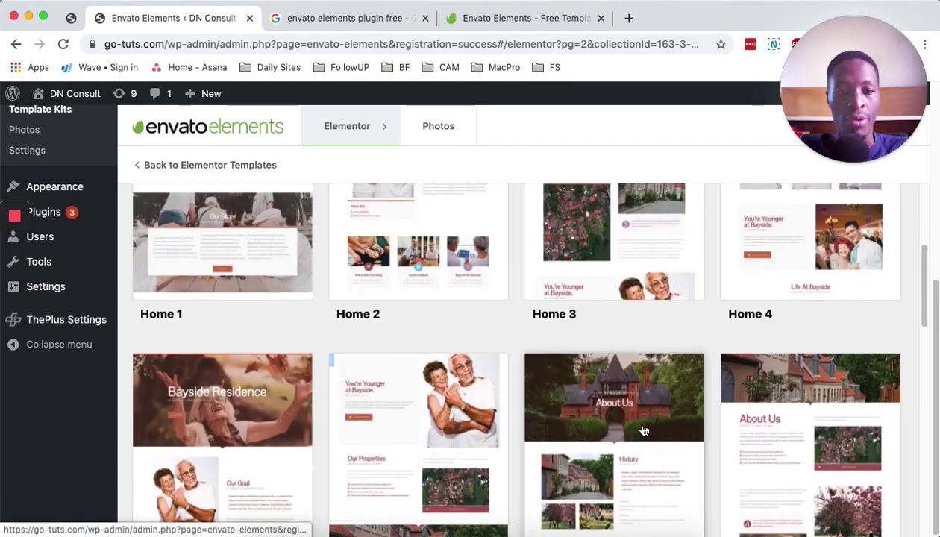
Open the Home 4 template of the Retirement Community kit and examine its preview down to the Contact Us section.
click(815, 268)
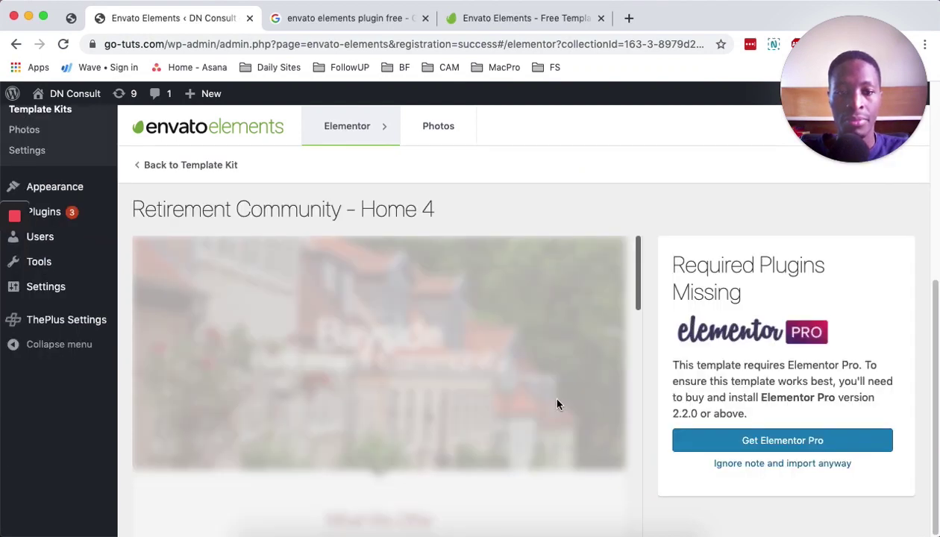
scroll(567, 394, down, 1)
scroll(587, 399, down, 10)
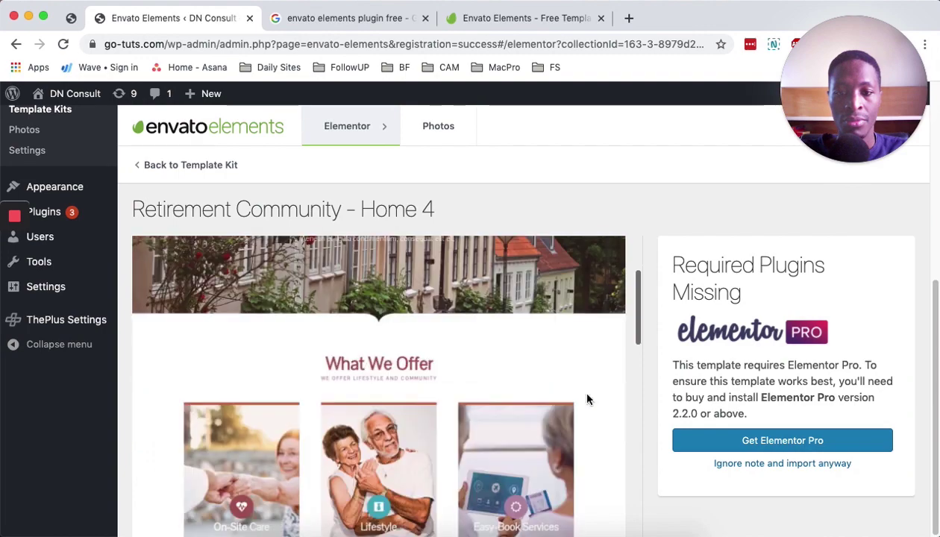
scroll(587, 399, down, 8)
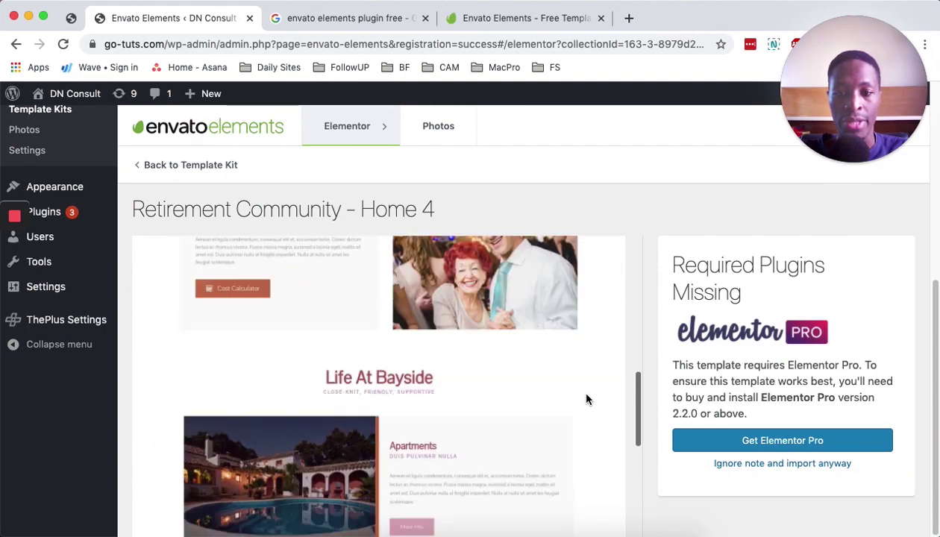
scroll(588, 399, down, 5)
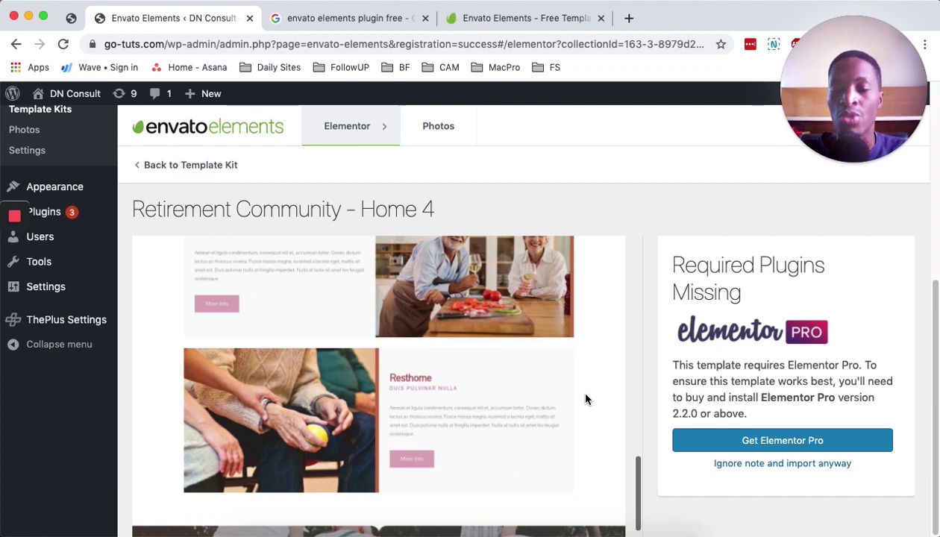
scroll(620, 454, down, 4)
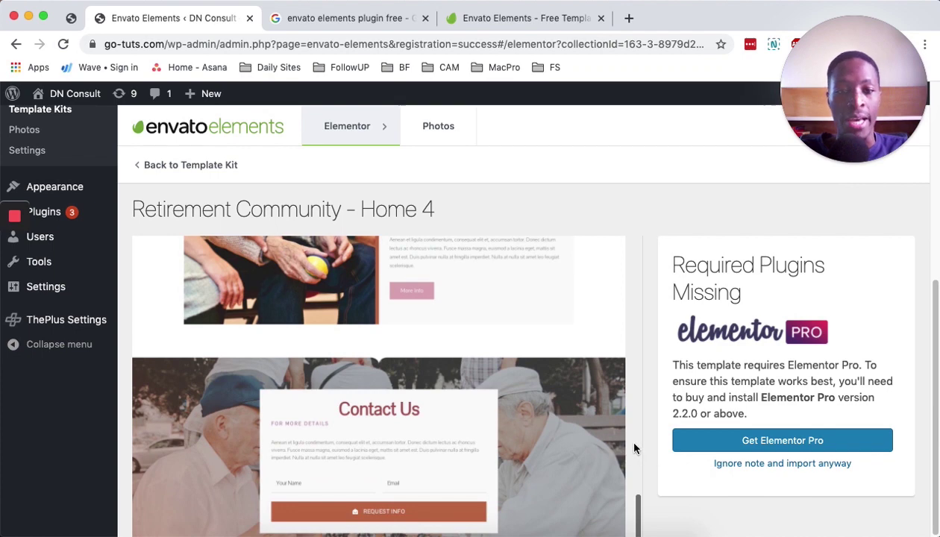
scroll(400, 354, up, 5)
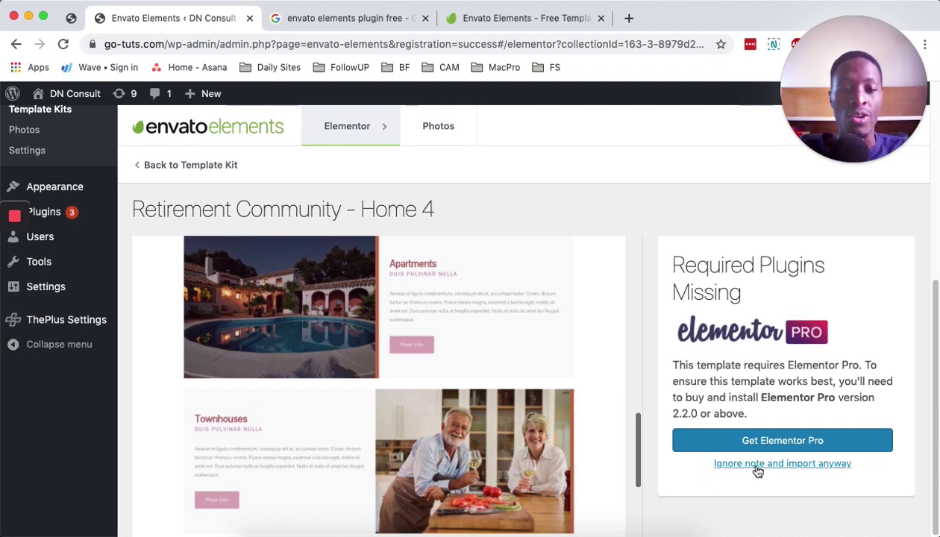
Re-examine the Home 4 template preview around the Life At Bayside, Apartments and Townhouses sections.
scroll(518, 372, up, 2)
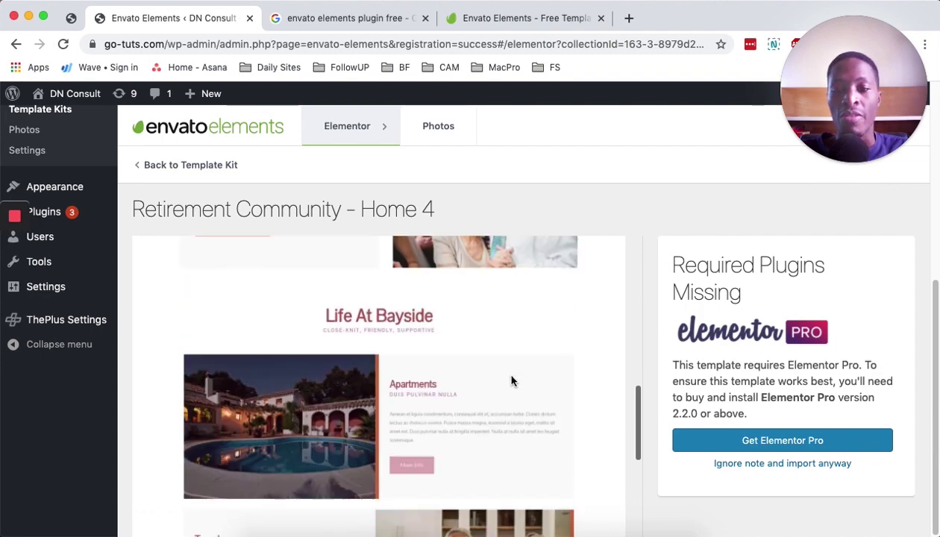
scroll(511, 382, up, 5)
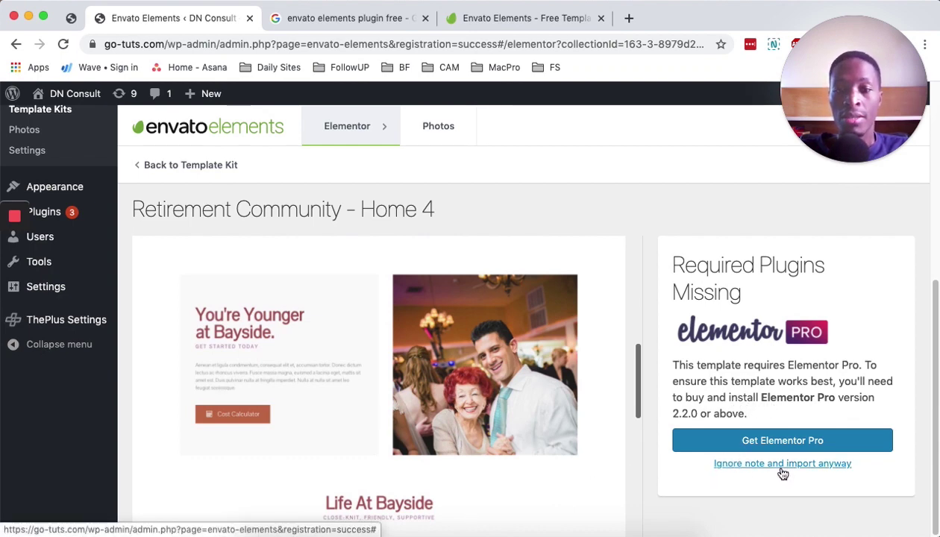
scroll(529, 447, down, 3)
scroll(485, 421, down, 2)
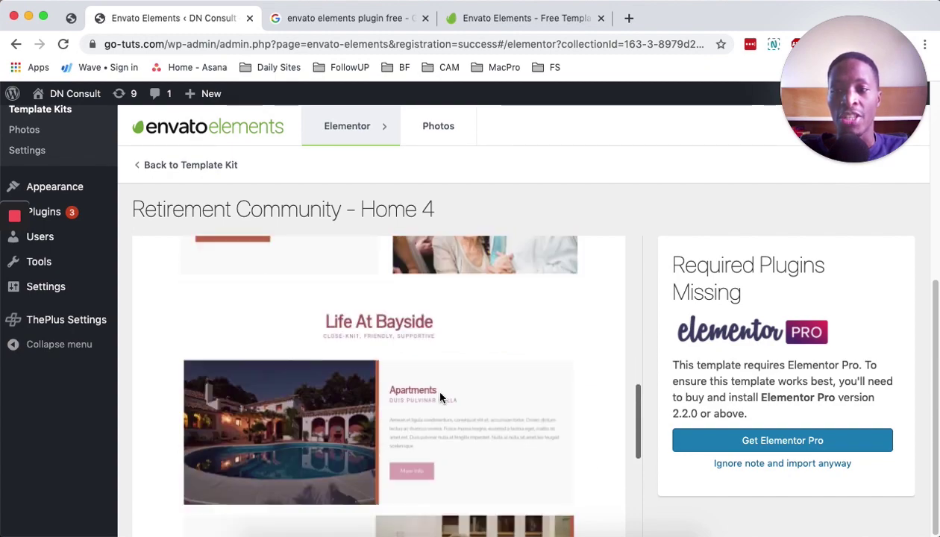
scroll(308, 330, down, 2)
scroll(273, 358, down, 4)
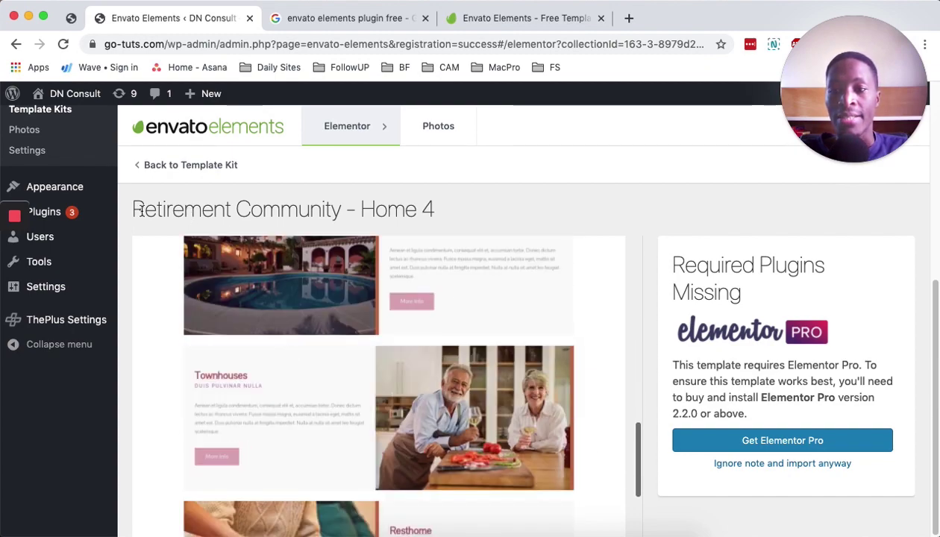
Return to the Retirement Community kit and look through its remaining page templates down to the Testimonials and Contact ones.
click(176, 165)
scroll(597, 425, down, 4)
scroll(597, 426, down, 7)
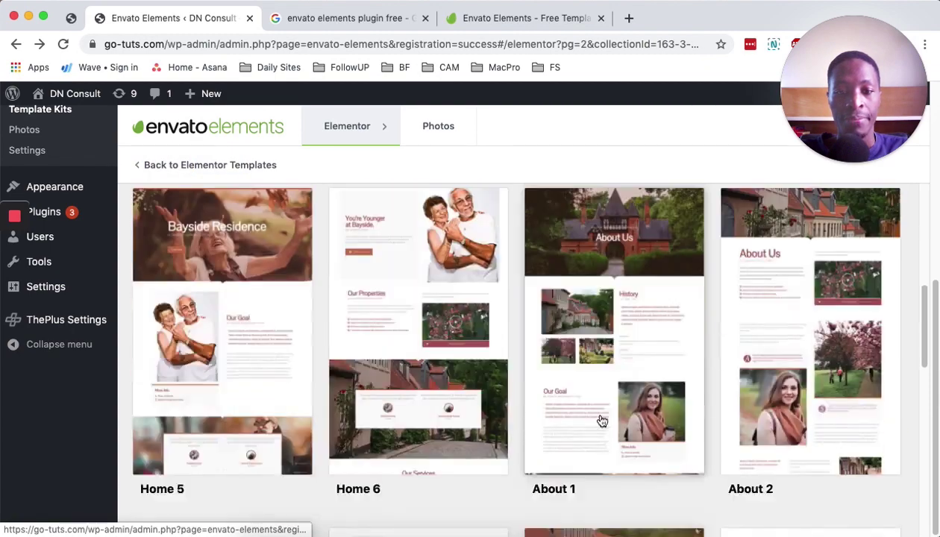
scroll(621, 406, down, 3)
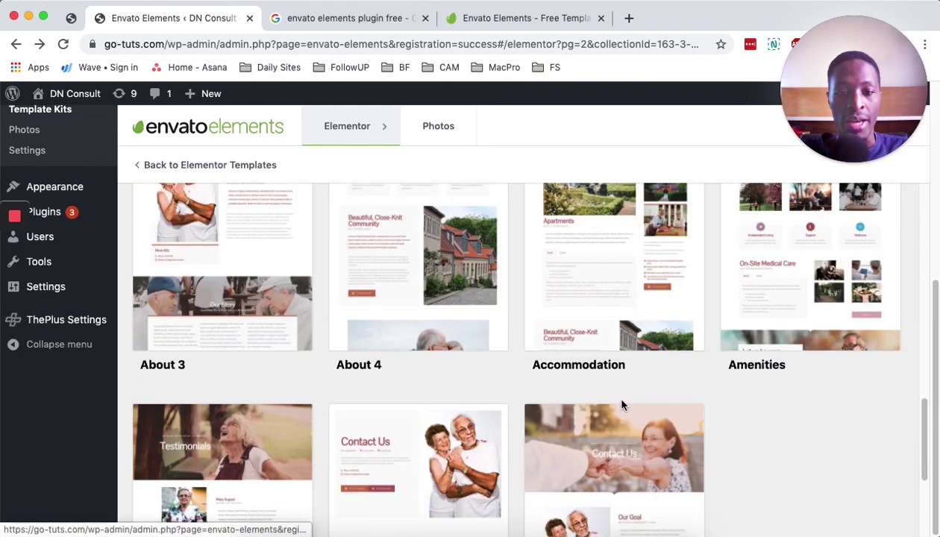
Open the Accommodation template of the Retirement Community kit and examine its full preview.
click(618, 356)
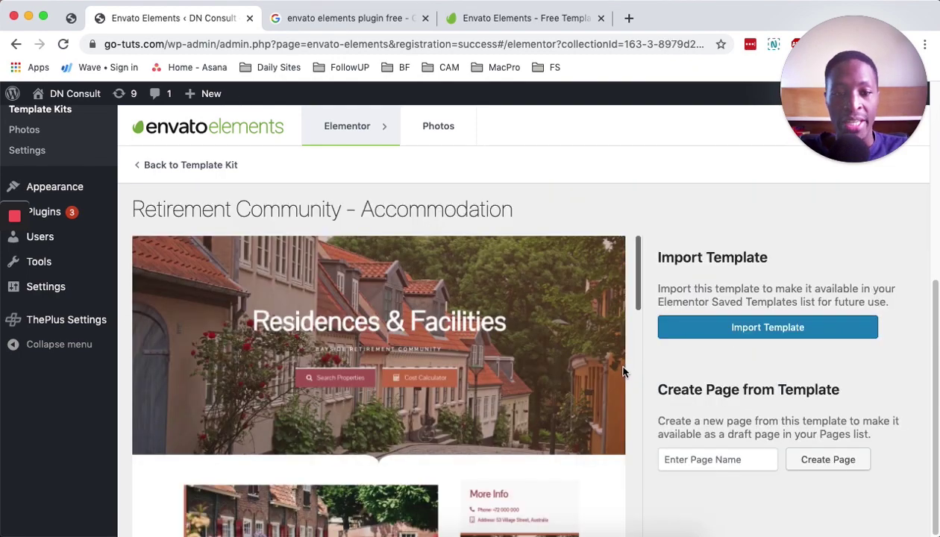
scroll(473, 388, down, 10)
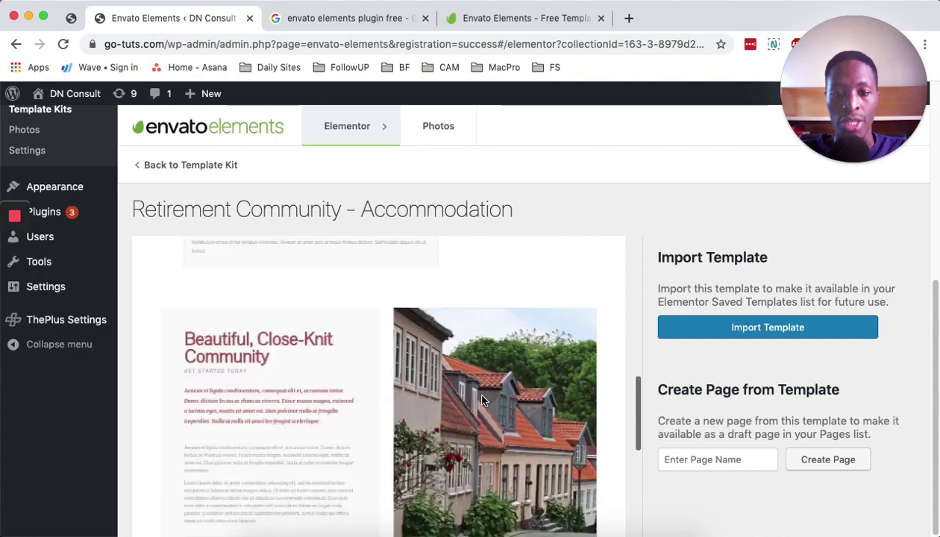
scroll(481, 400, down, 10)
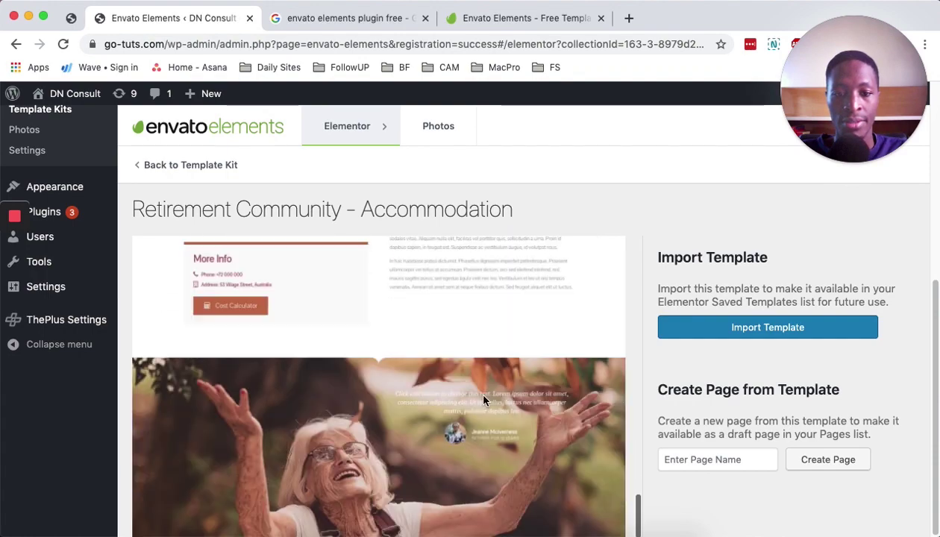
scroll(483, 397, up, 20)
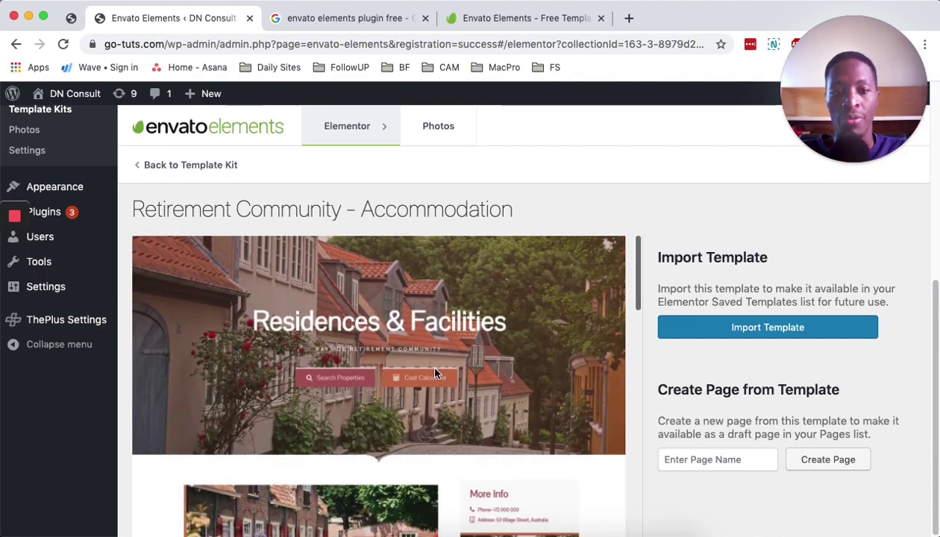
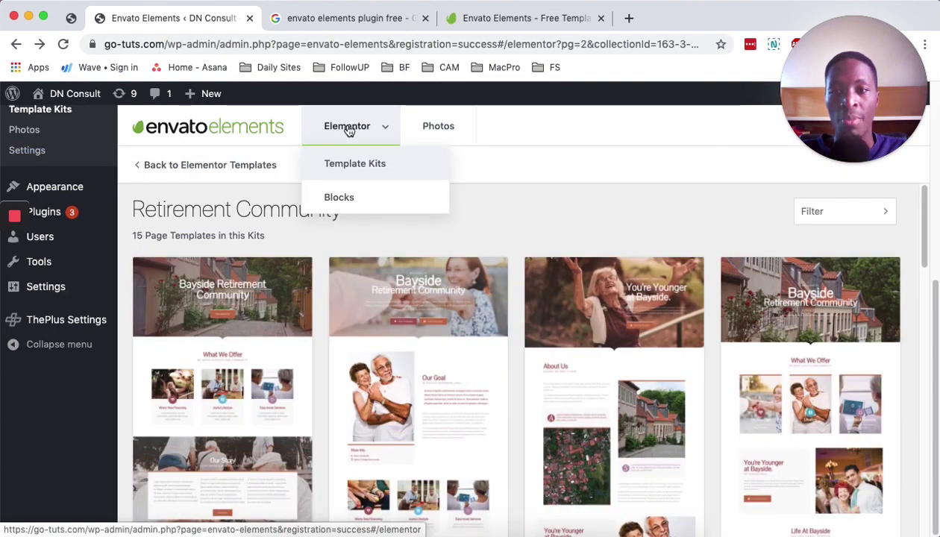
Open the free Elementor block kits and look through the block categories from Hero to Copyright.
click(355, 202)
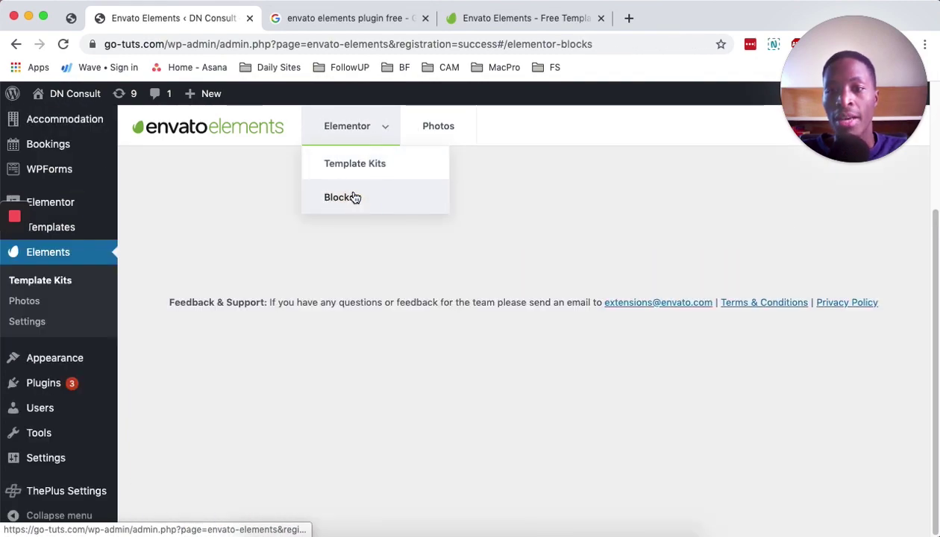
scroll(345, 261, down, 3)
scroll(347, 300, up, 5)
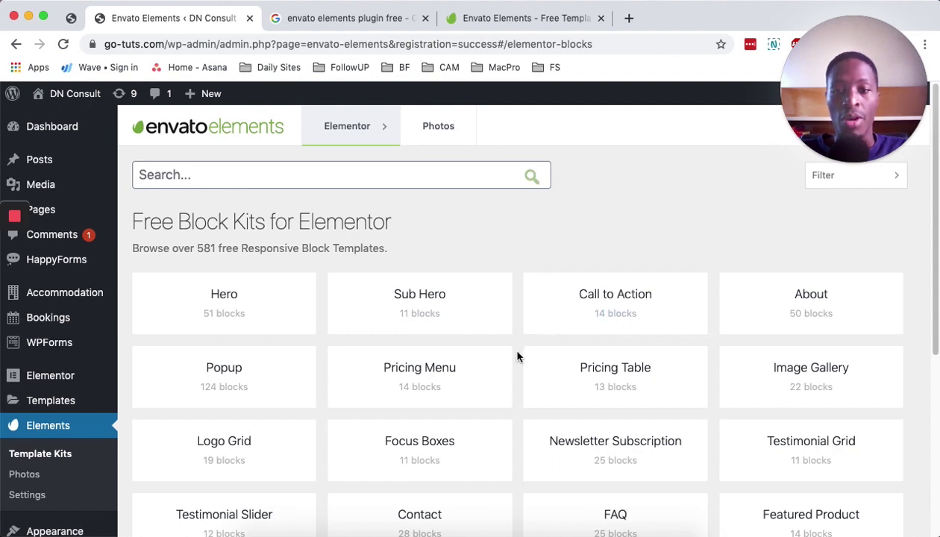
scroll(517, 357, down, 2)
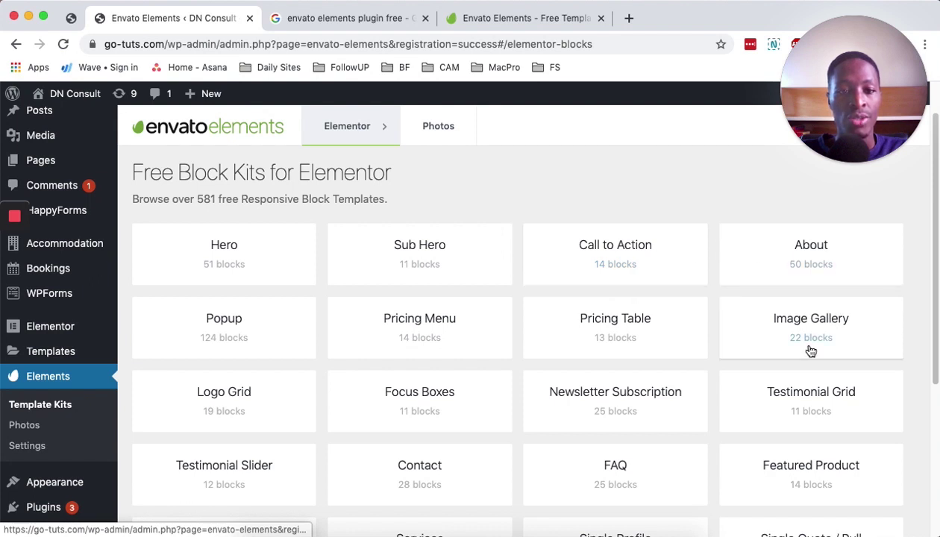
scroll(661, 380, down, 6)
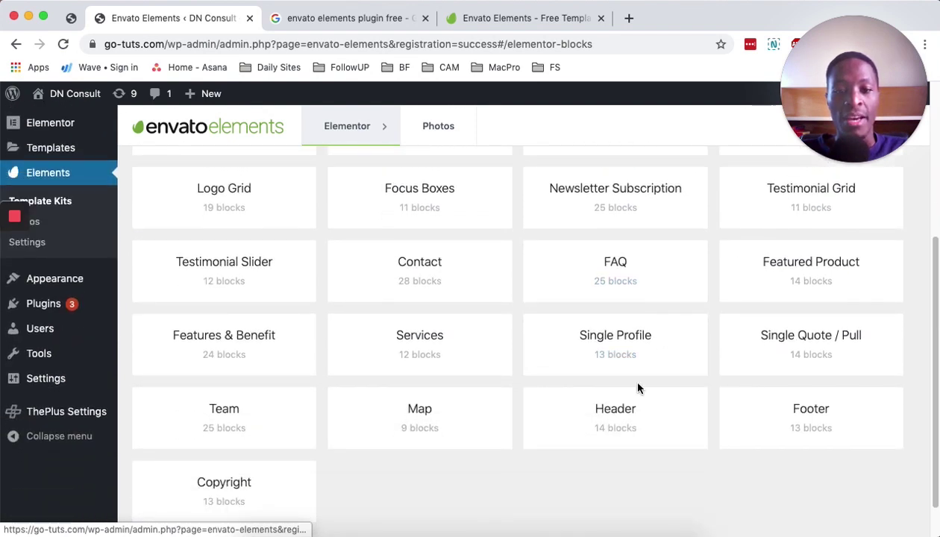
Open the Header block category and examine its header designs and their plugin requirements.
click(603, 418)
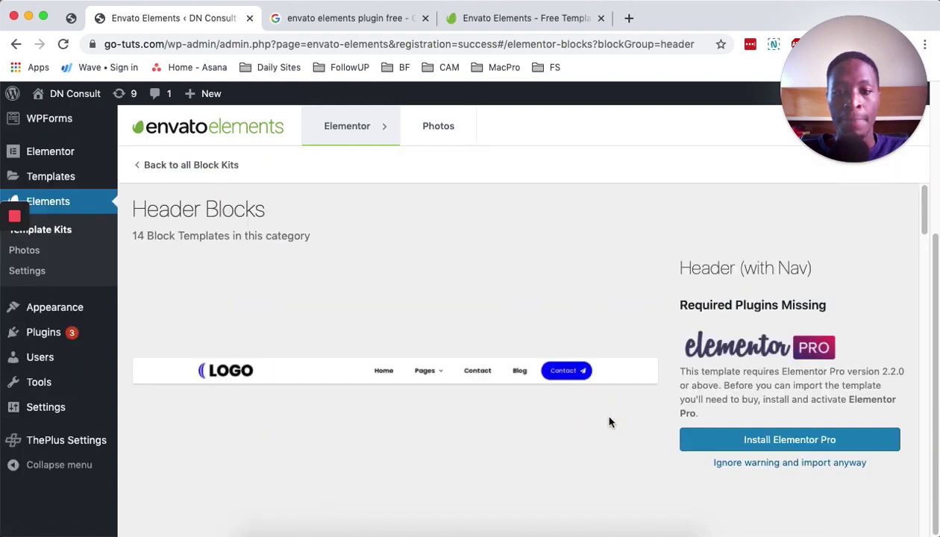
scroll(625, 408, down, 10)
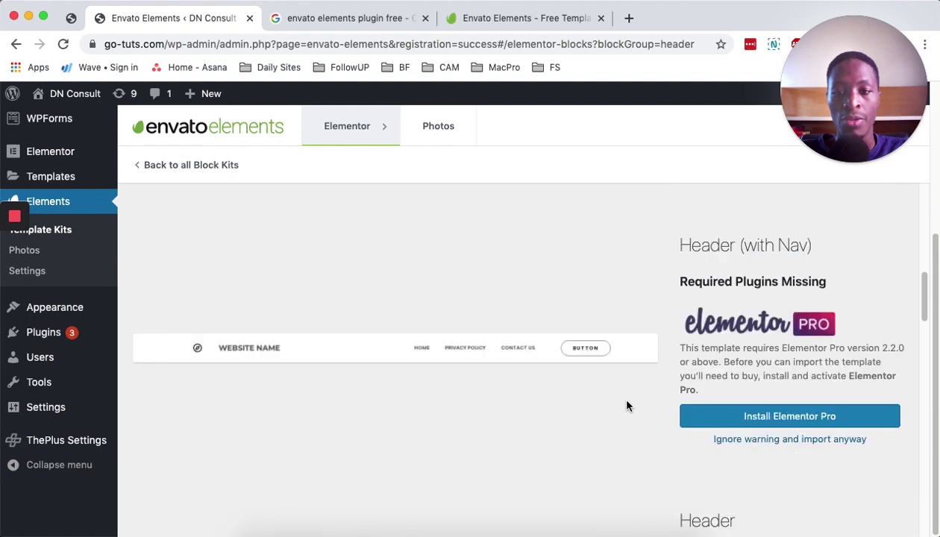
scroll(627, 404, down, 3)
scroll(517, 336, down, 10)
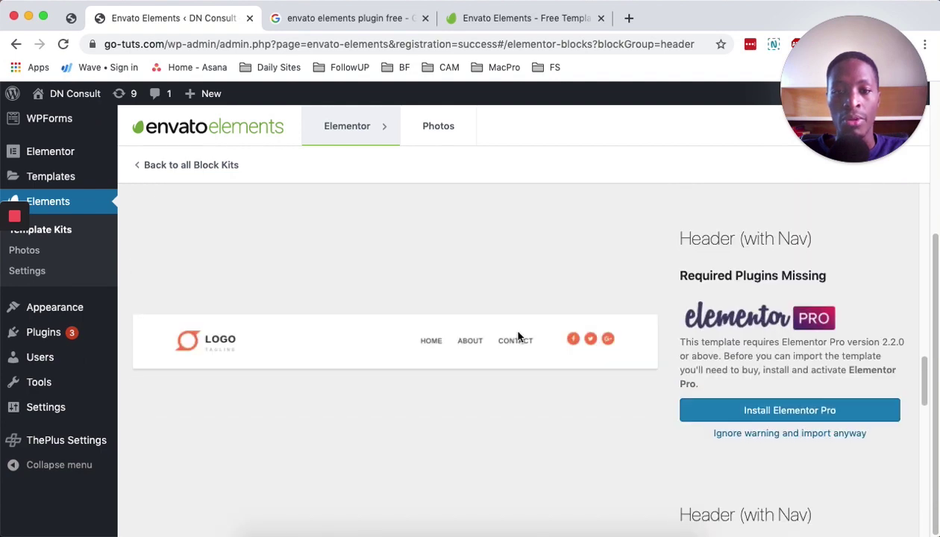
scroll(518, 337, down, 10)
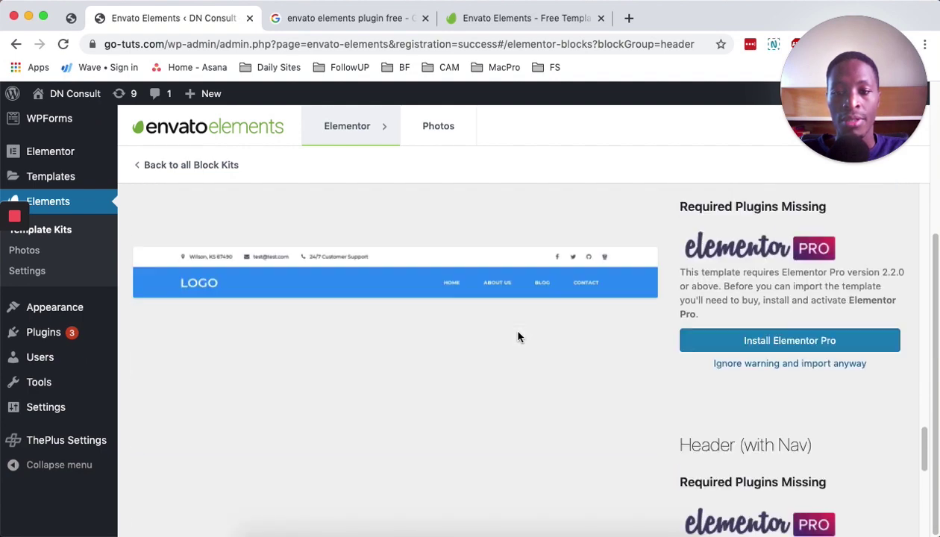
scroll(520, 336, down, 2)
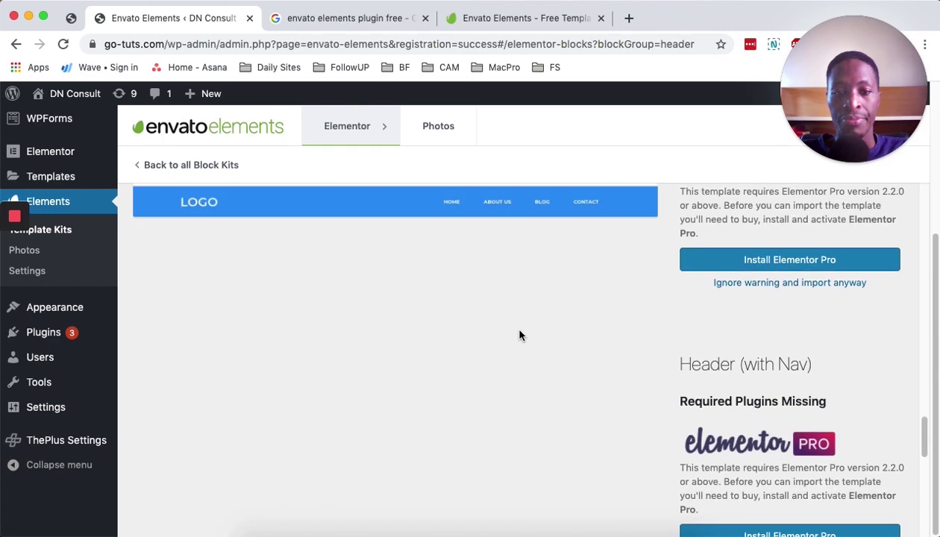
scroll(515, 335, down, 2)
scroll(503, 332, down, 10)
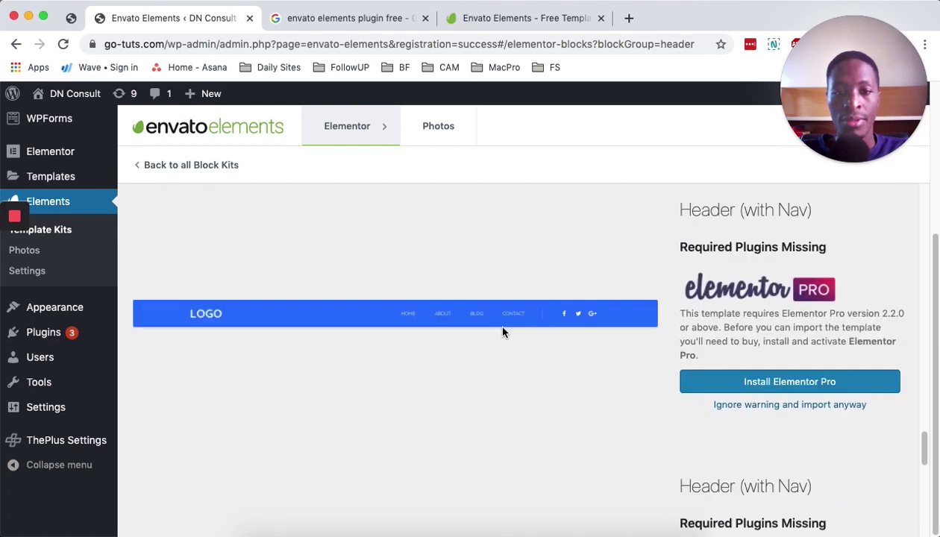
scroll(506, 331, up, 5)
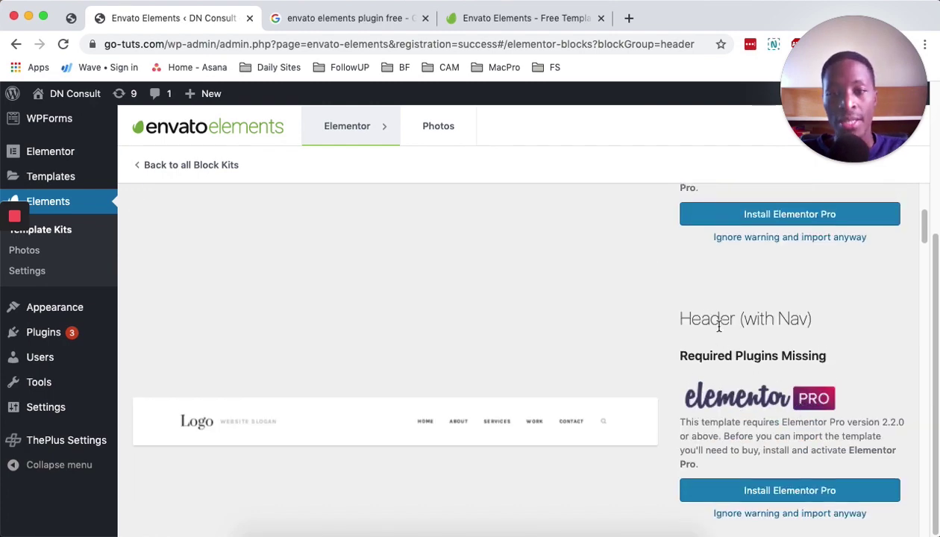
scroll(719, 329, up, 3)
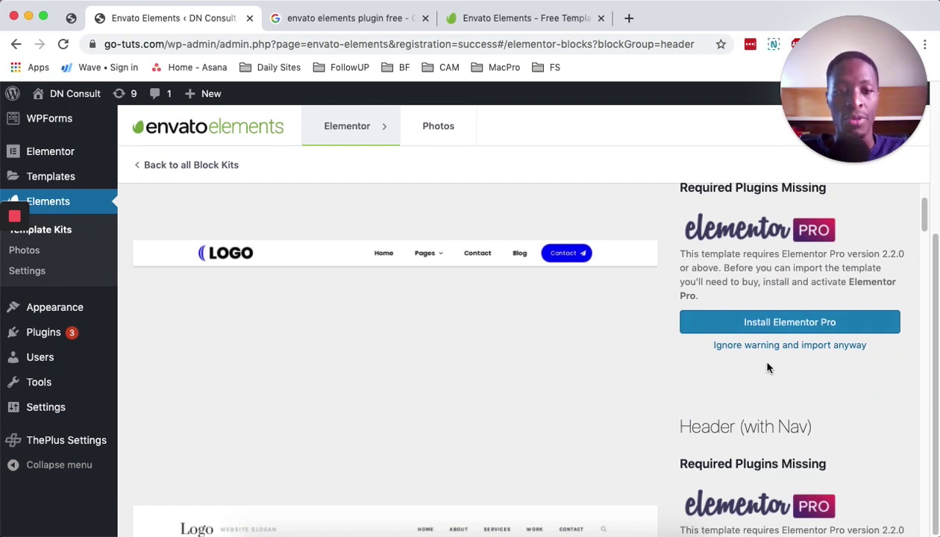
scroll(579, 385, up, 3)
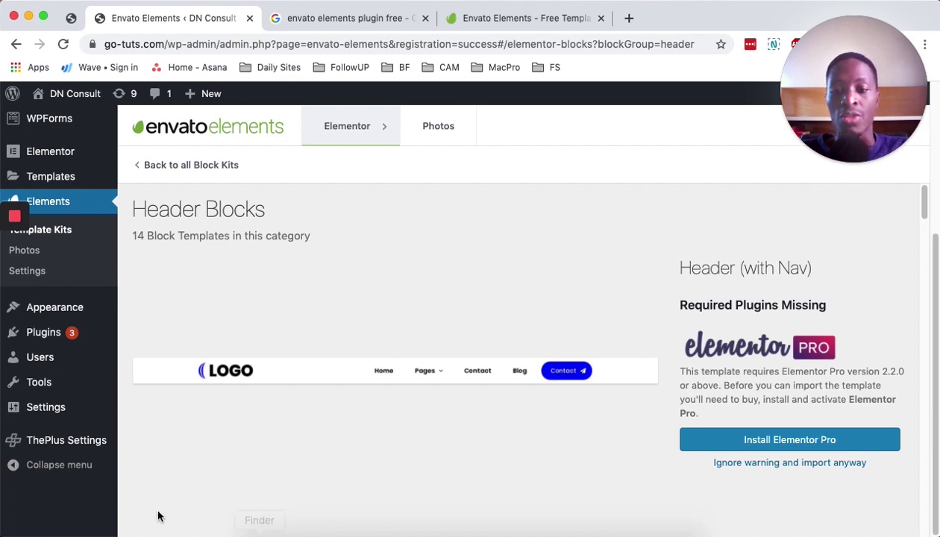
Return to all block kits, open the Footer category and examine its footer designs.
click(184, 173)
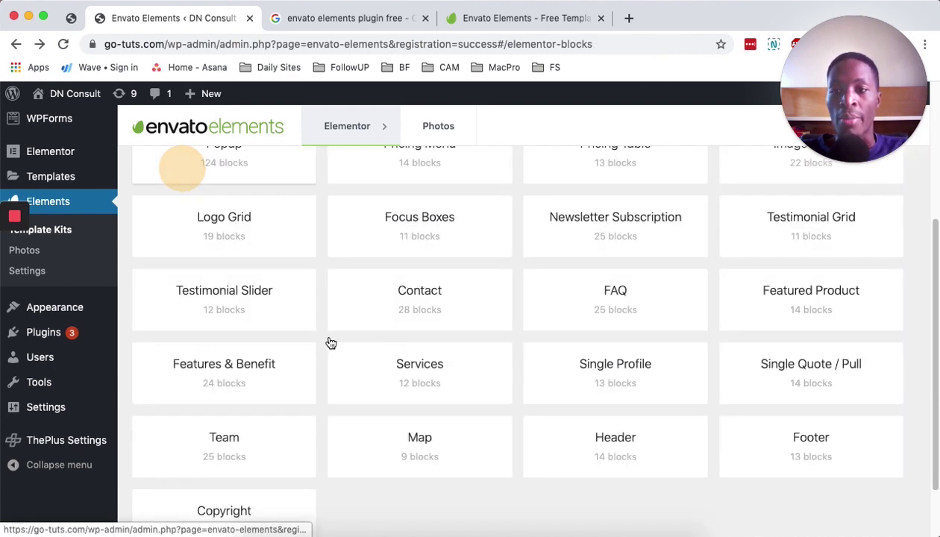
click(824, 443)
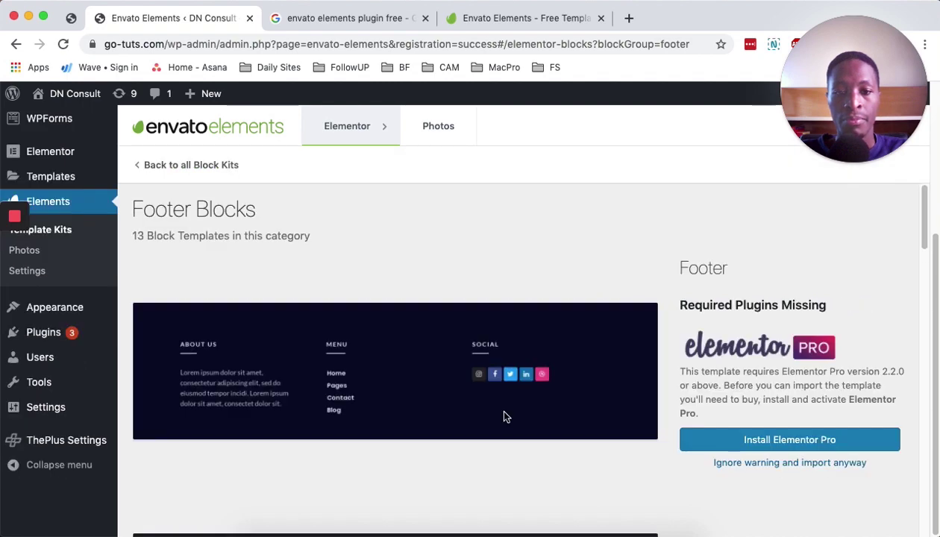
scroll(630, 468, down, 3)
scroll(630, 468, down, 8)
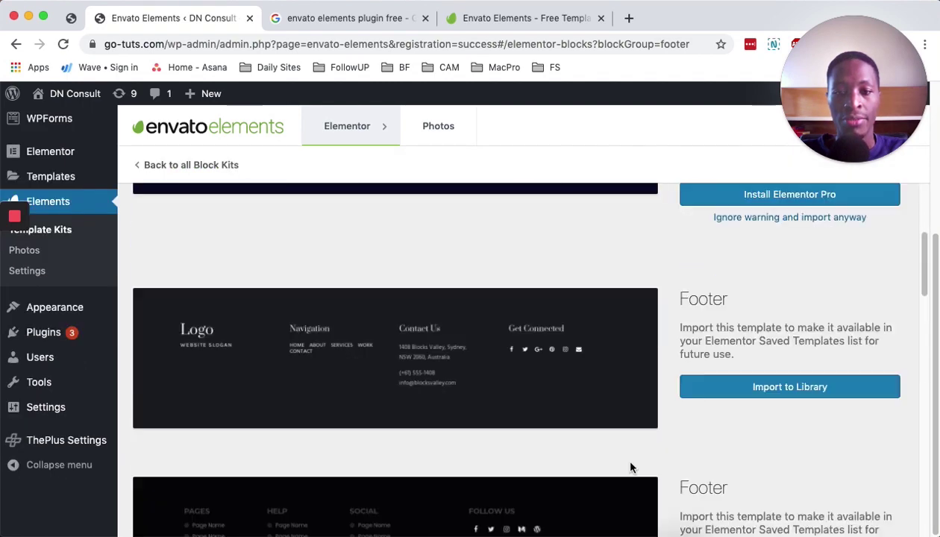
scroll(629, 468, down, 8)
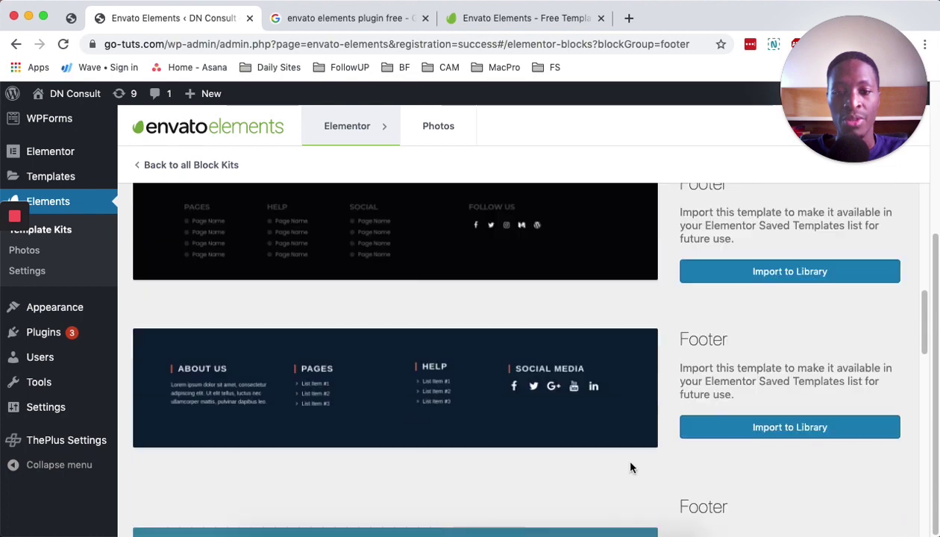
scroll(630, 467, down, 5)
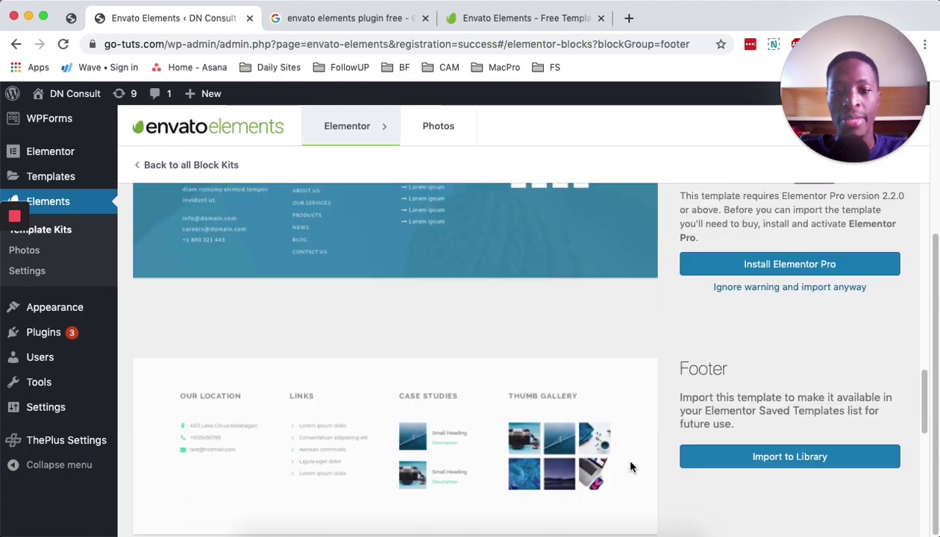
scroll(630, 461, up, 5)
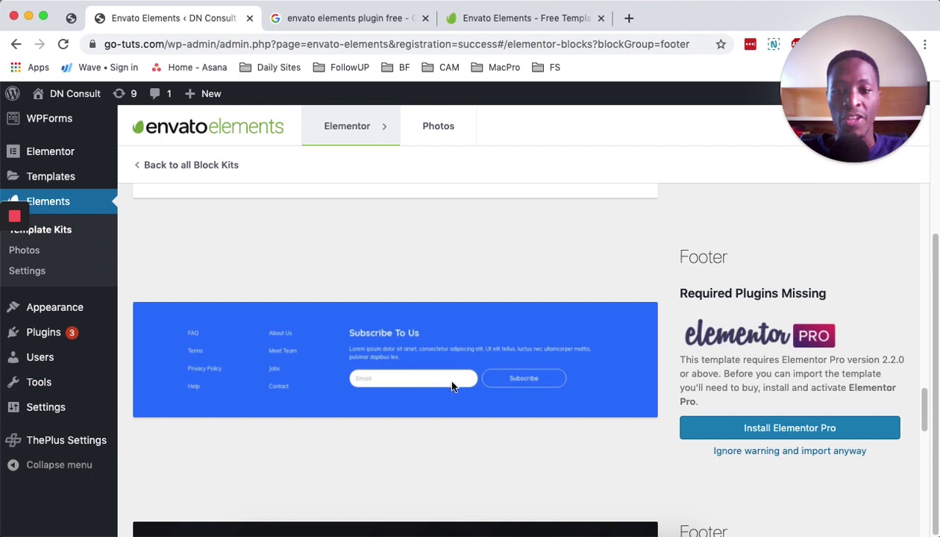
Import the dark footer block with About Us, Pages, Help and Social Media columns into the template library.
scroll(728, 451, down, 4)
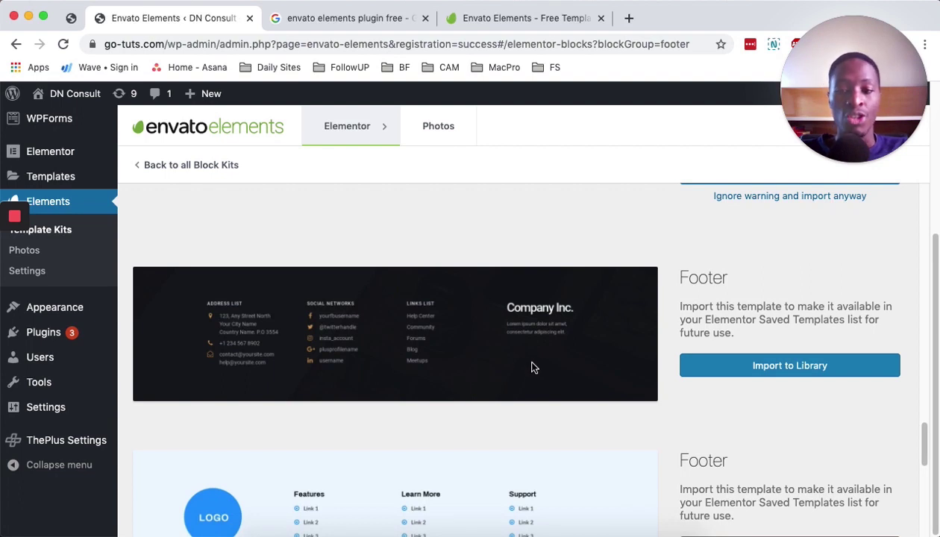
scroll(679, 381, down, 2)
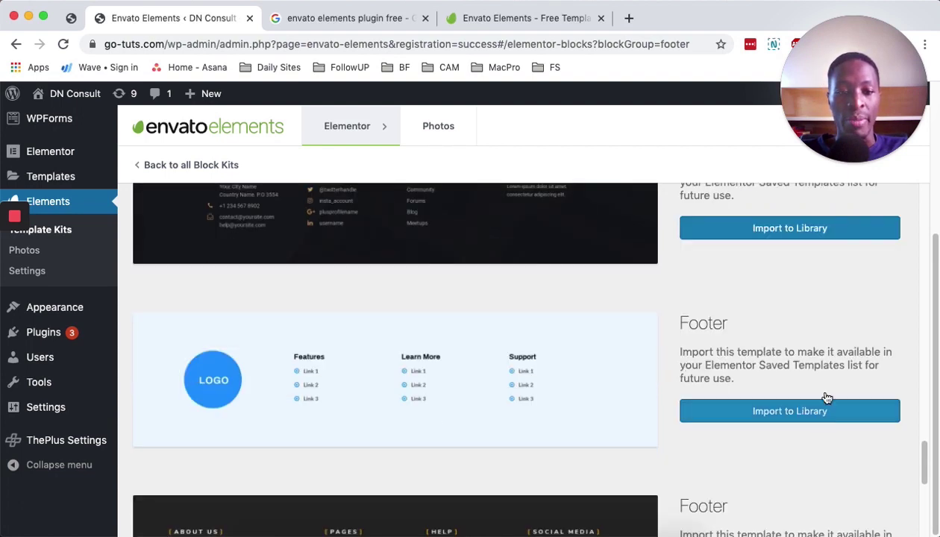
scroll(758, 407, down, 3)
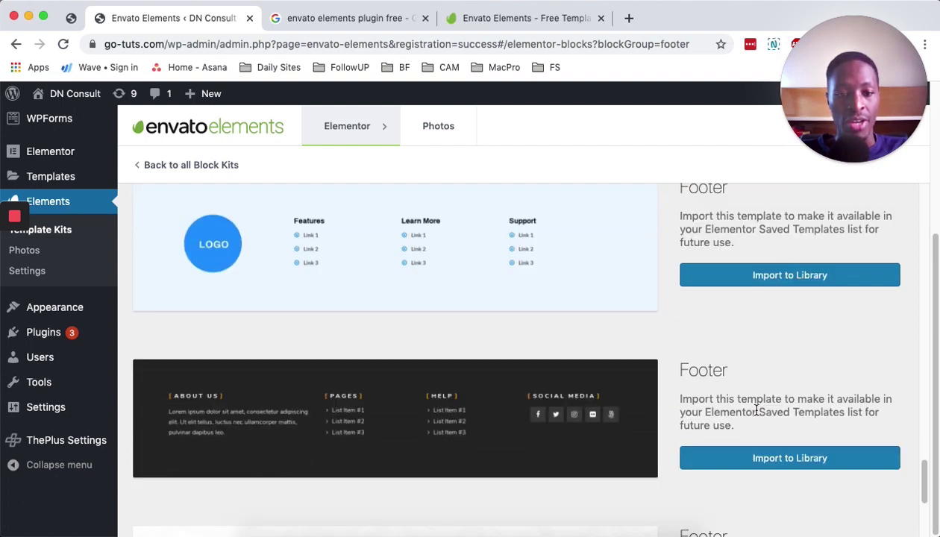
scroll(758, 415, down, 1)
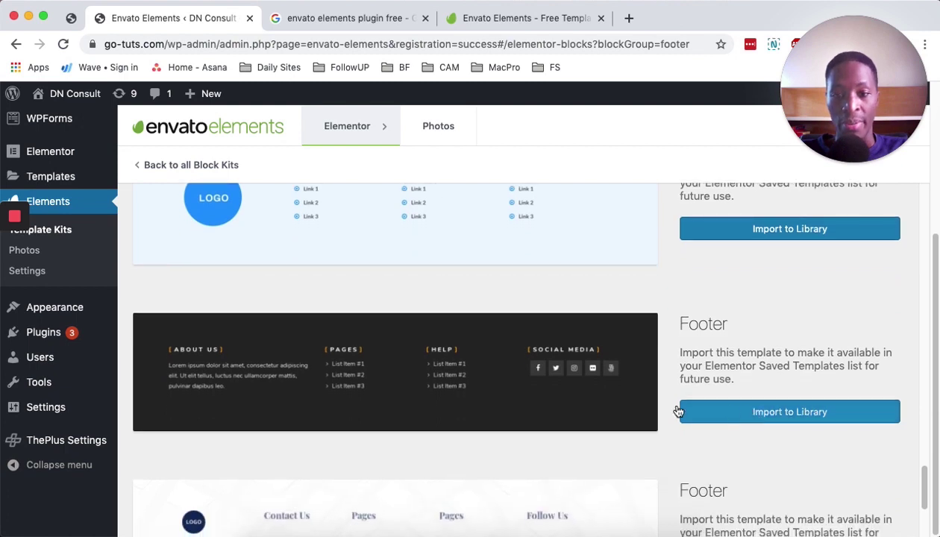
click(789, 415)
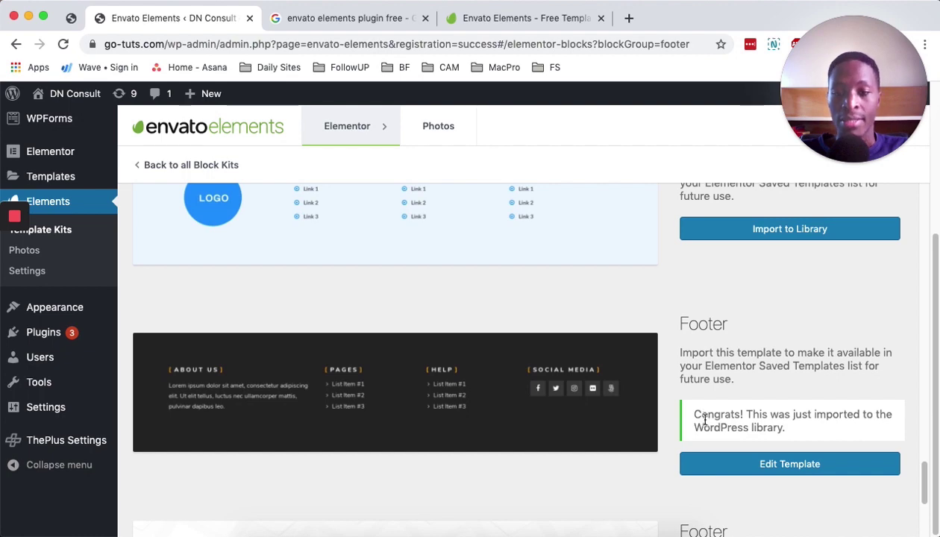
Look over the other footer designs, return to all block kits and review the block categories.
scroll(704, 420, down, 10)
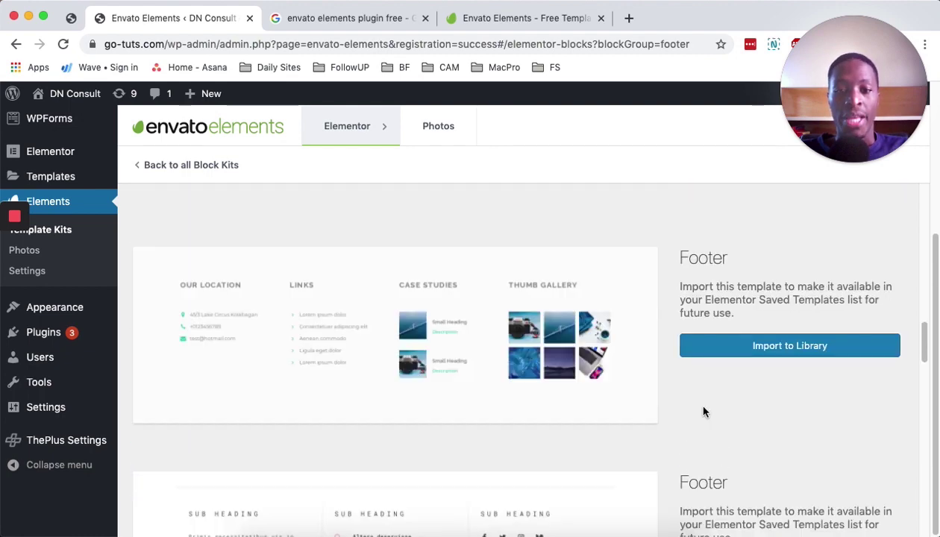
scroll(705, 412, up, 15)
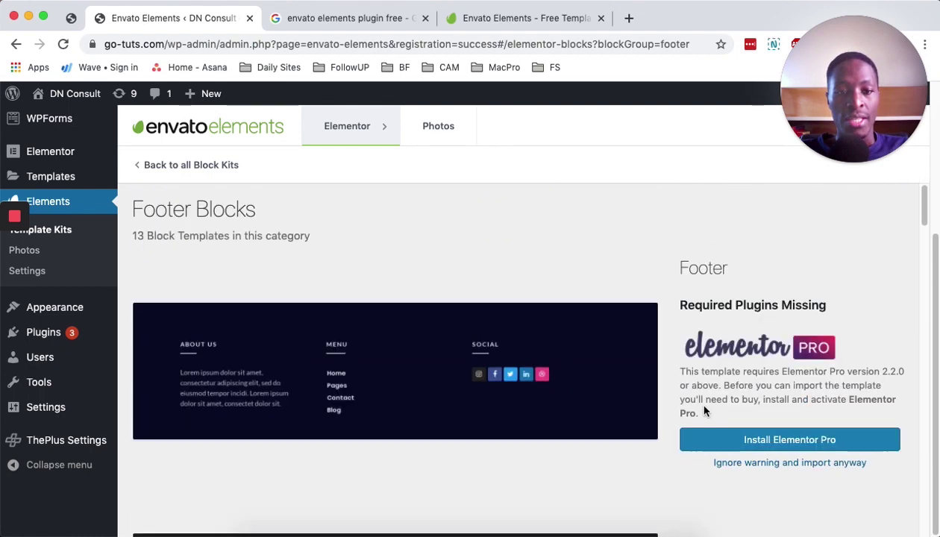
click(168, 167)
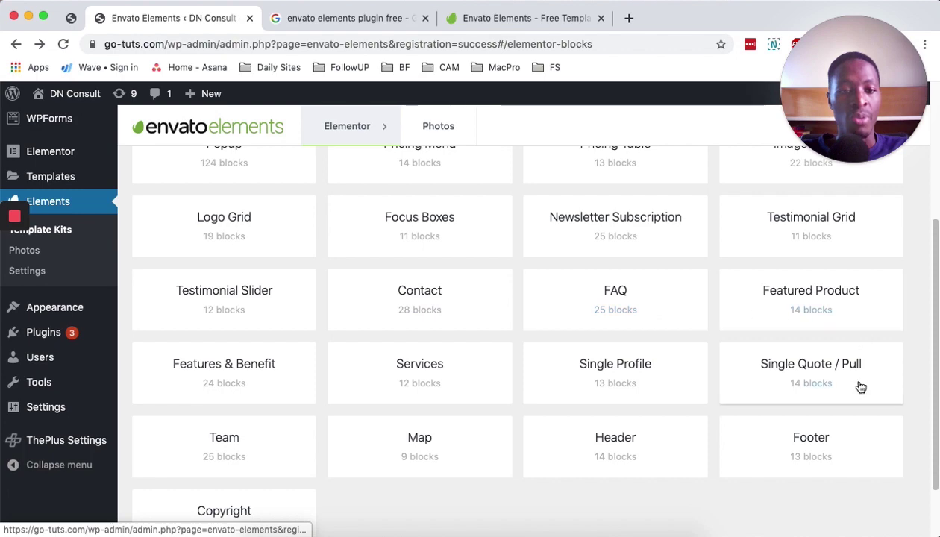
scroll(819, 395, down, 2)
scroll(298, 421, up, 5)
scroll(297, 420, down, 1)
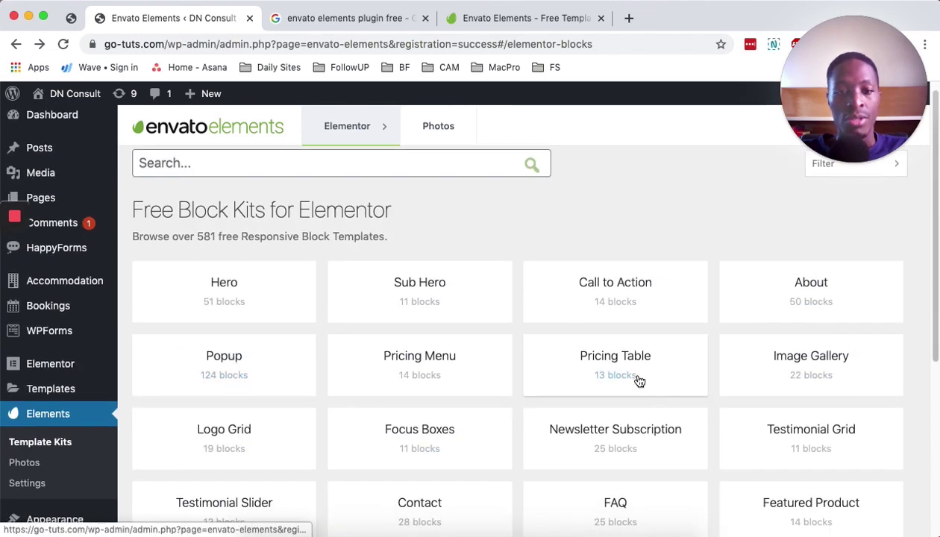
Open the Pricing Table block category and examine its designs and which of them require Elementor Pro.
click(638, 381)
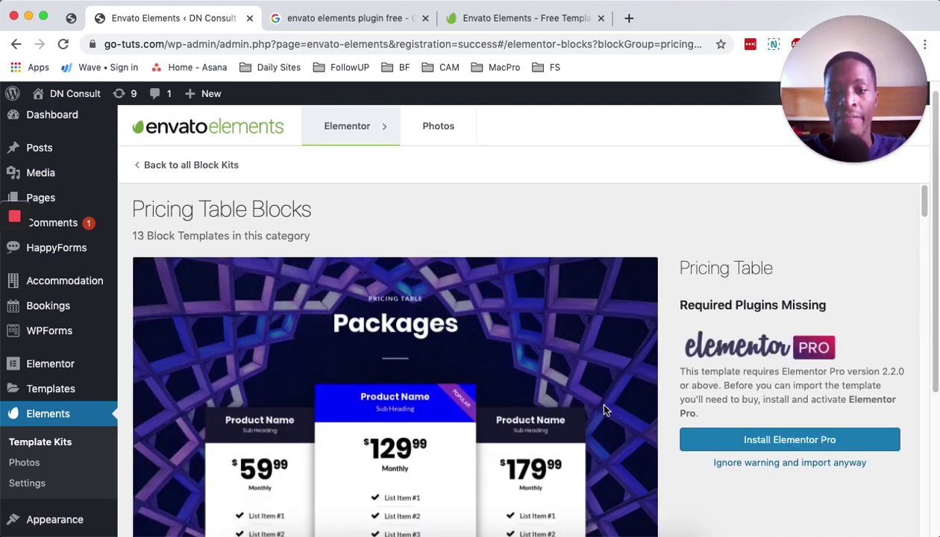
scroll(601, 403, down, 5)
scroll(595, 407, down, 18)
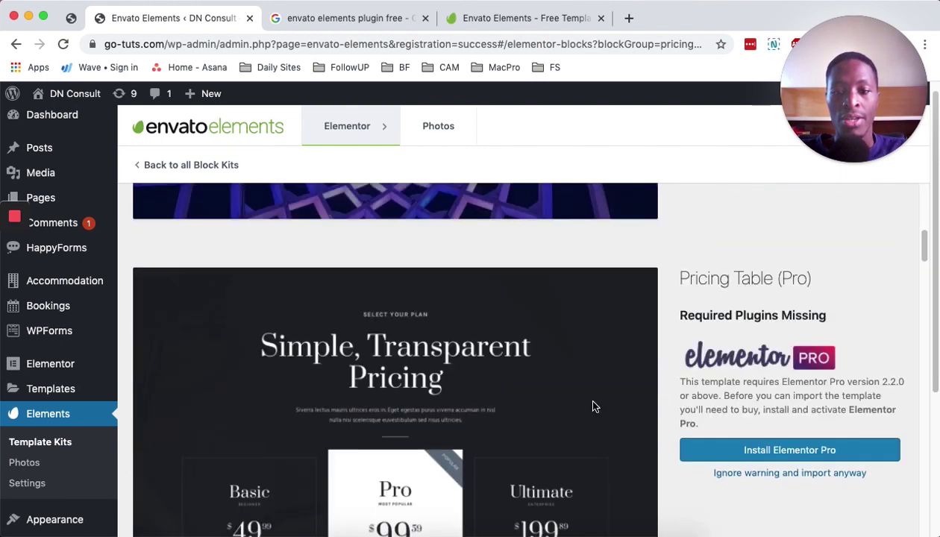
scroll(594, 407, down, 8)
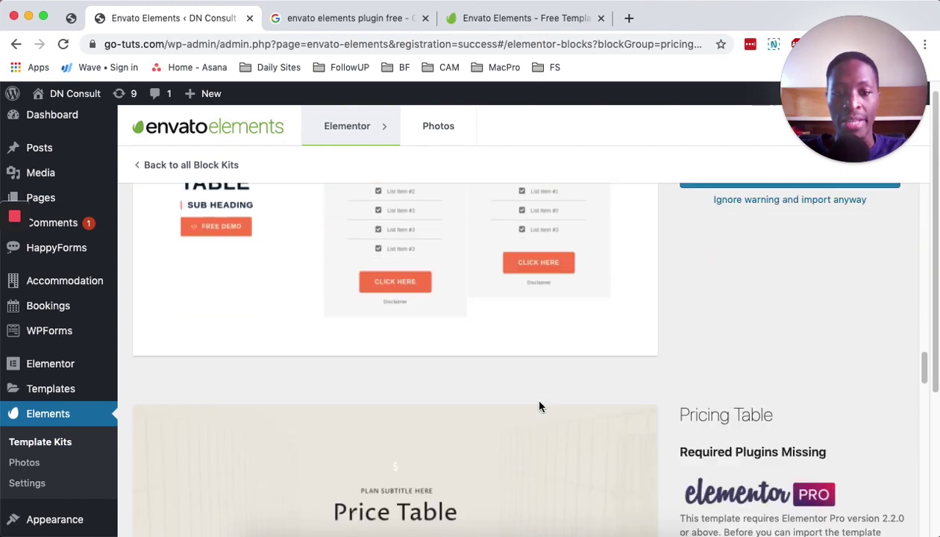
scroll(539, 407, down, 6)
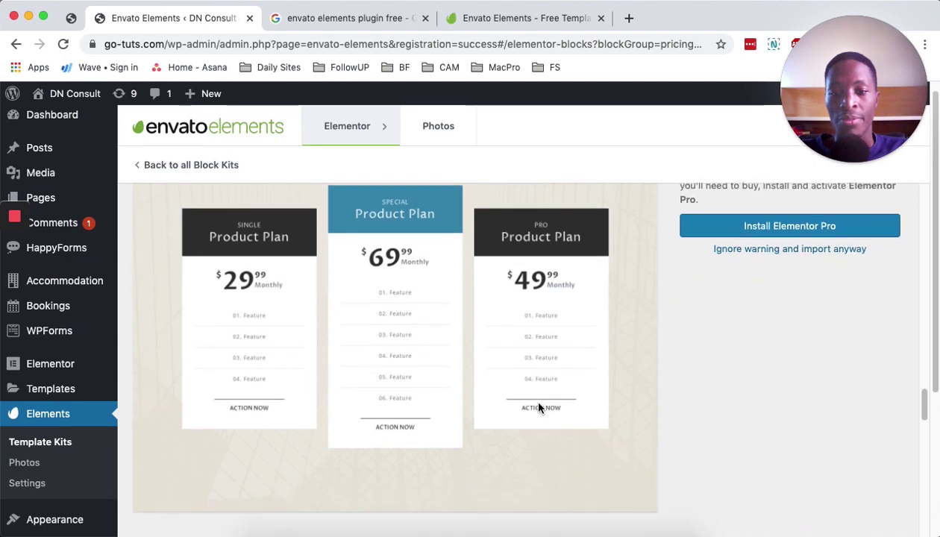
scroll(636, 455, down, 5)
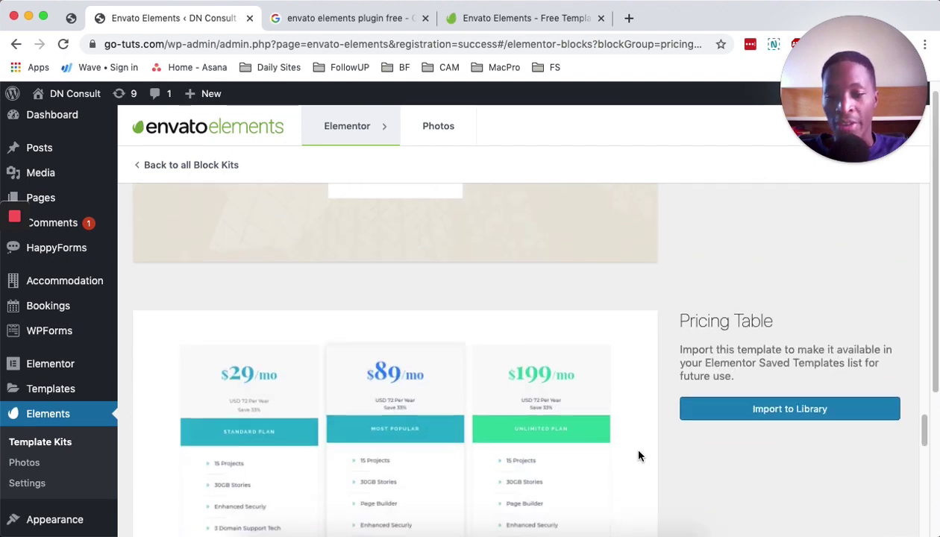
scroll(639, 452, down, 4)
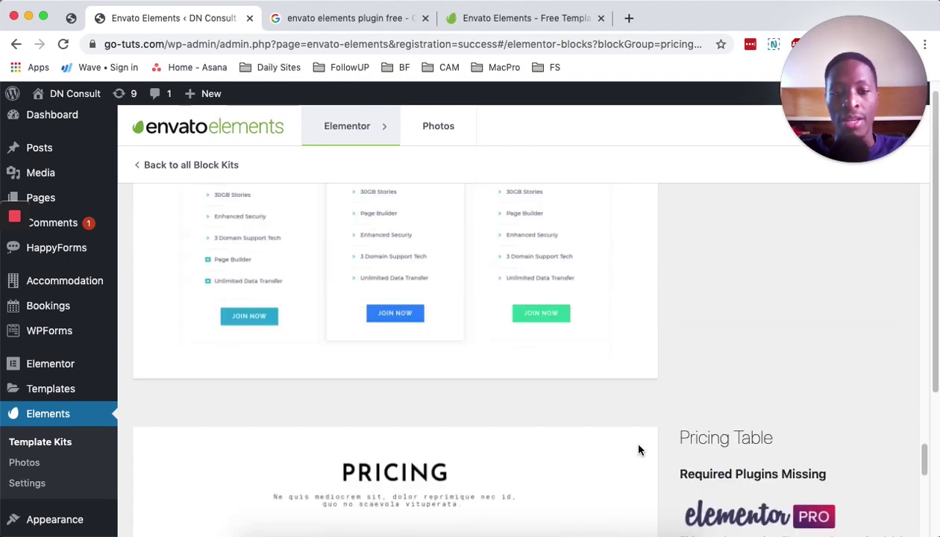
scroll(639, 448, down, 2)
scroll(639, 448, down, 2)
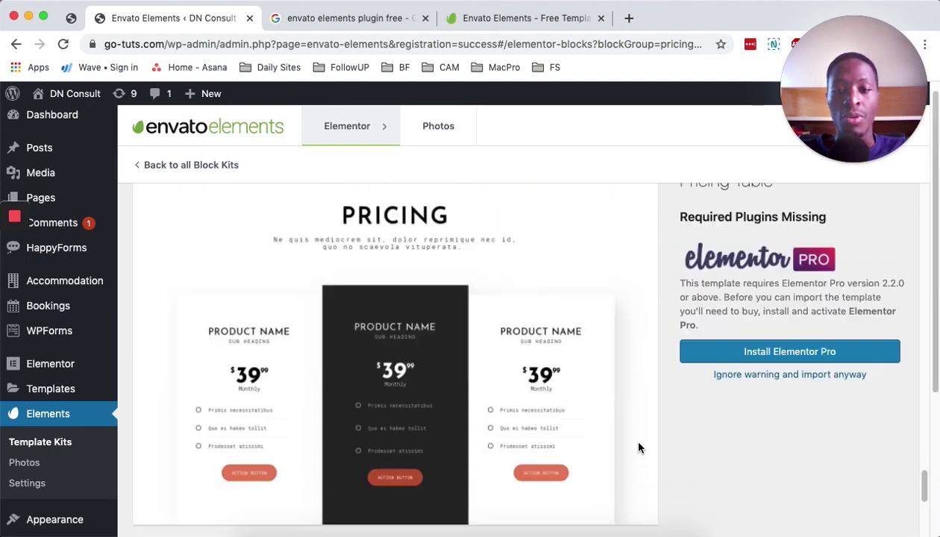
scroll(639, 448, down, 6)
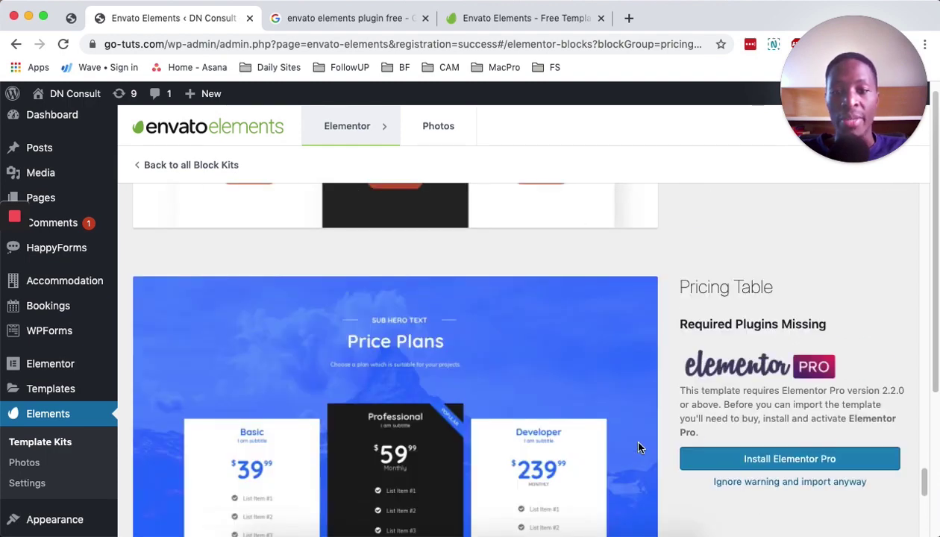
scroll(639, 447, down, 2)
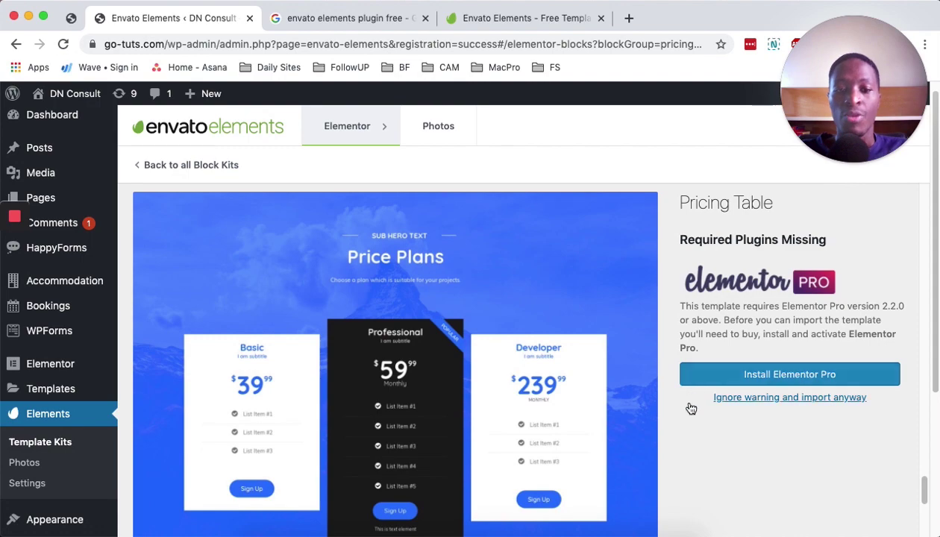
scroll(527, 451, down, 1)
scroll(525, 452, up, 3)
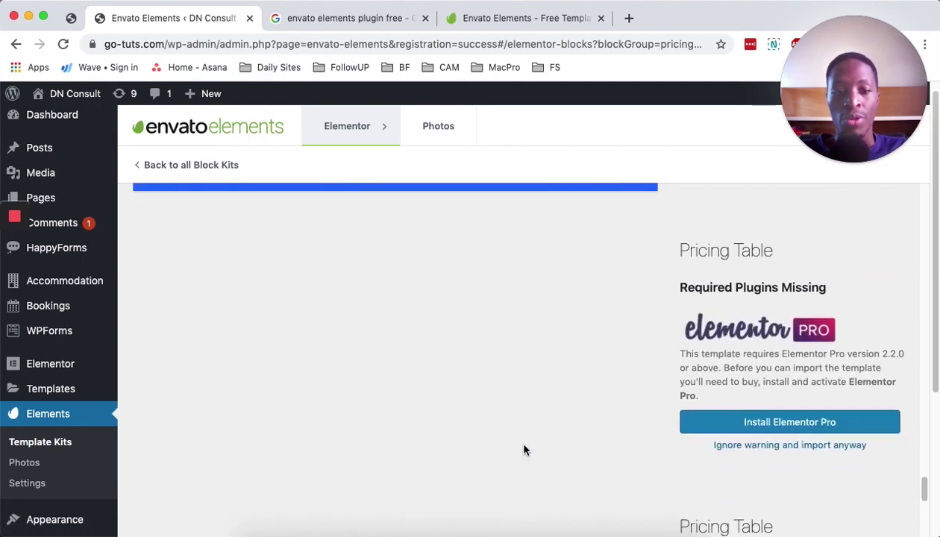
scroll(524, 445, up, 10)
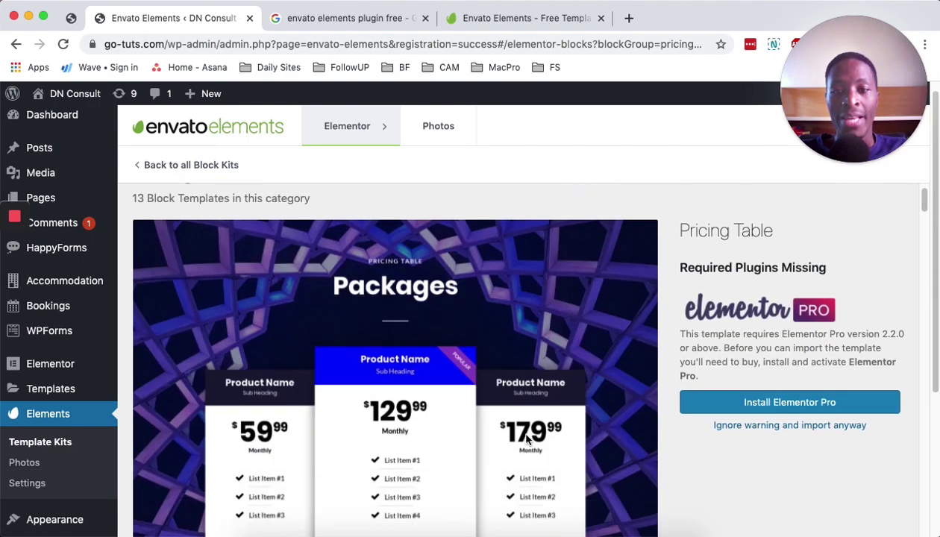
Open the Envato Elements photo library, read its subscription terms and browse the available stock photos.
click(438, 132)
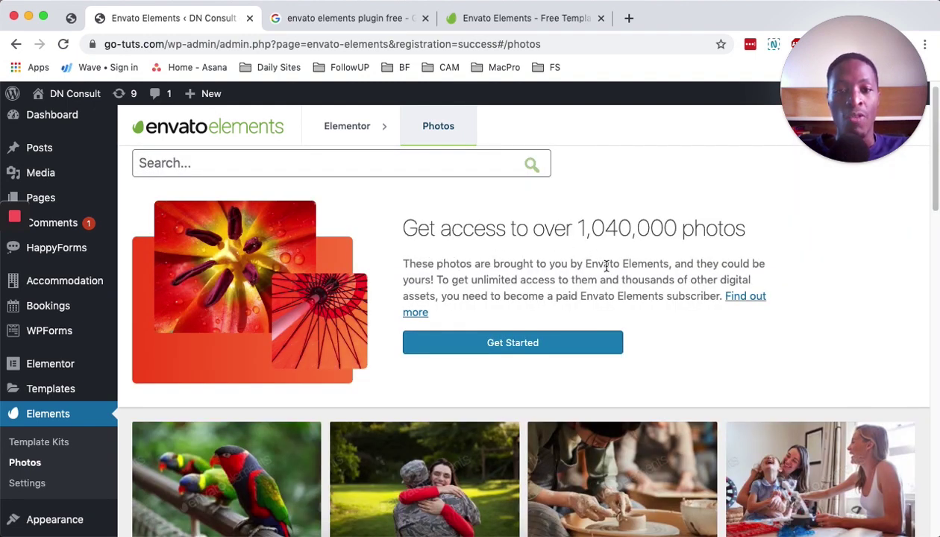
scroll(638, 291, down, 1)
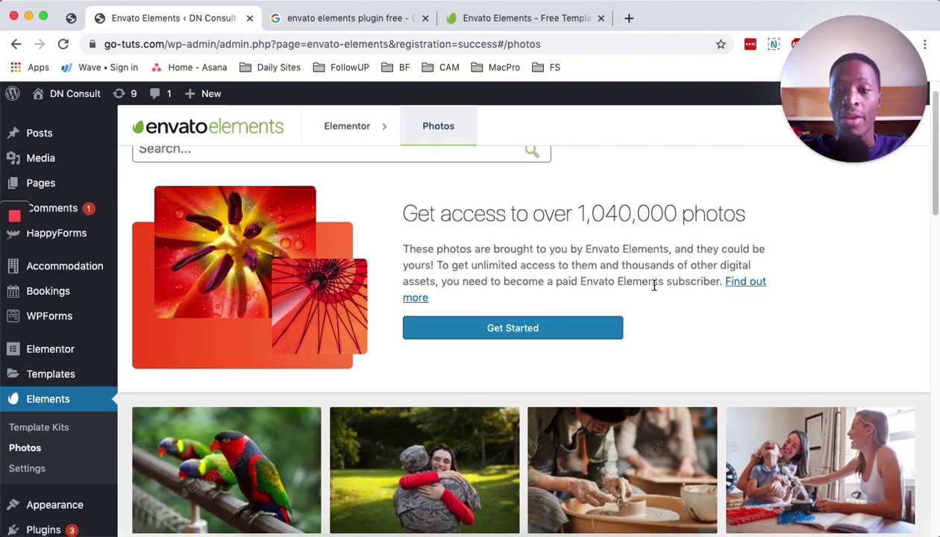
scroll(692, 300, down, 5)
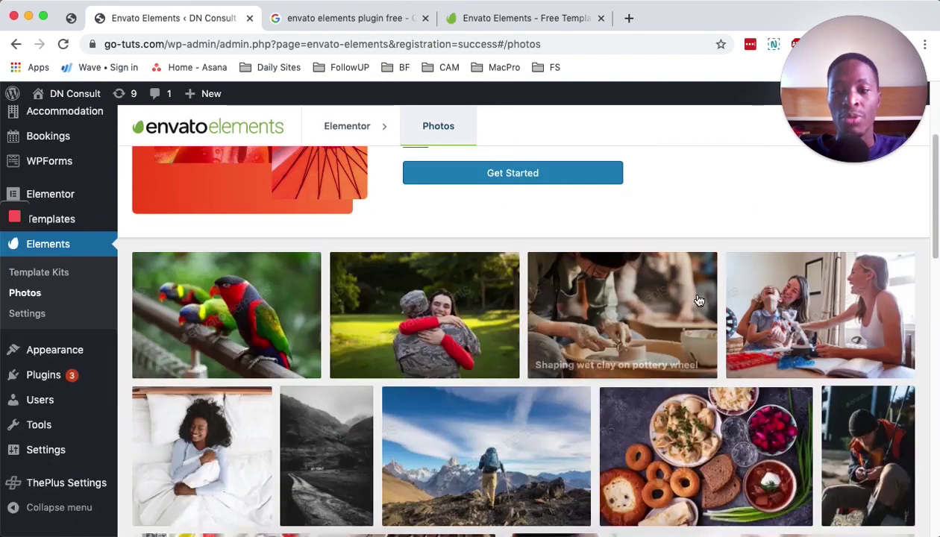
scroll(582, 366, down, 15)
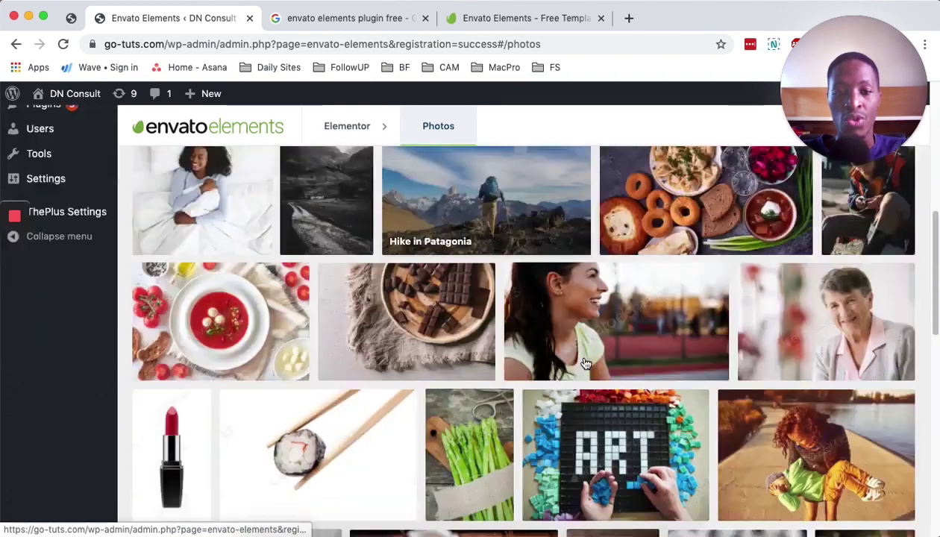
scroll(586, 364, down, 8)
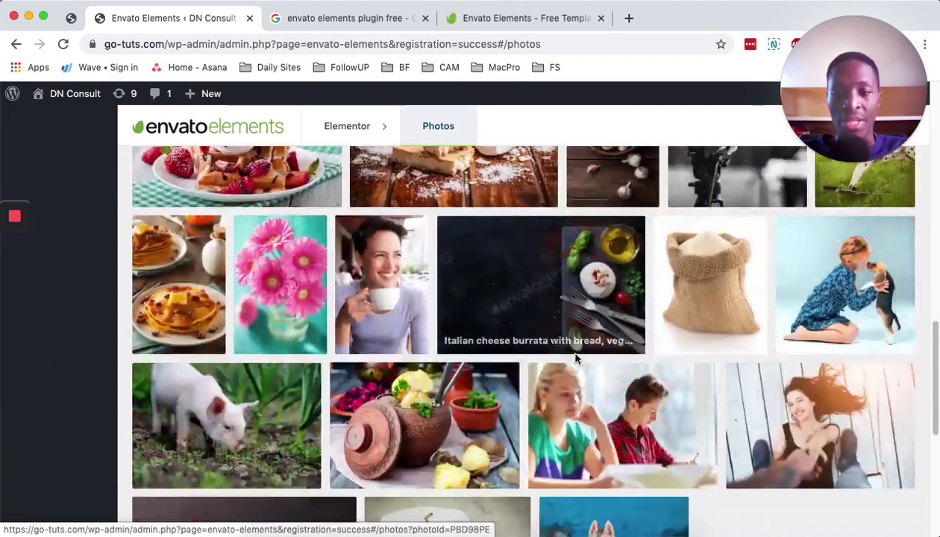
scroll(578, 357, up, 20)
click(224, 176)
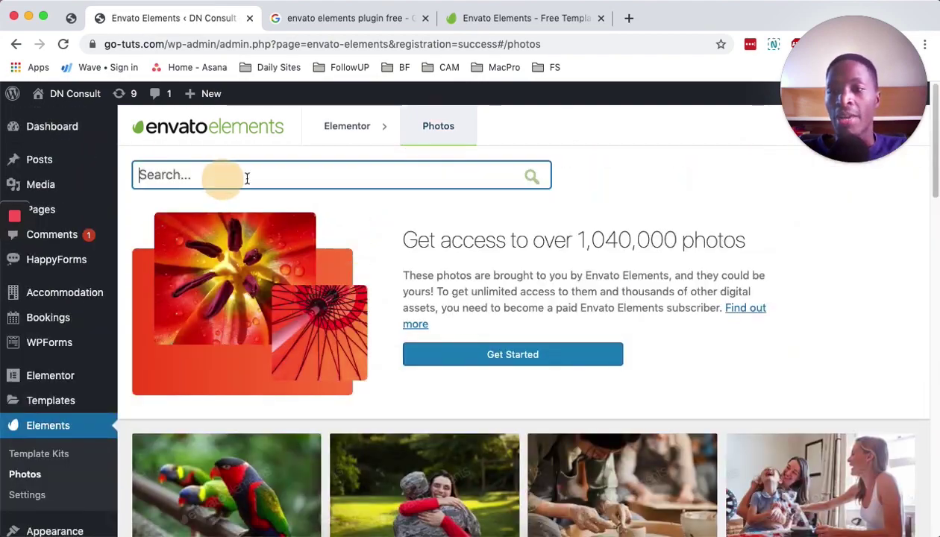
scroll(672, 465, down, 1)
scroll(672, 464, down, 15)
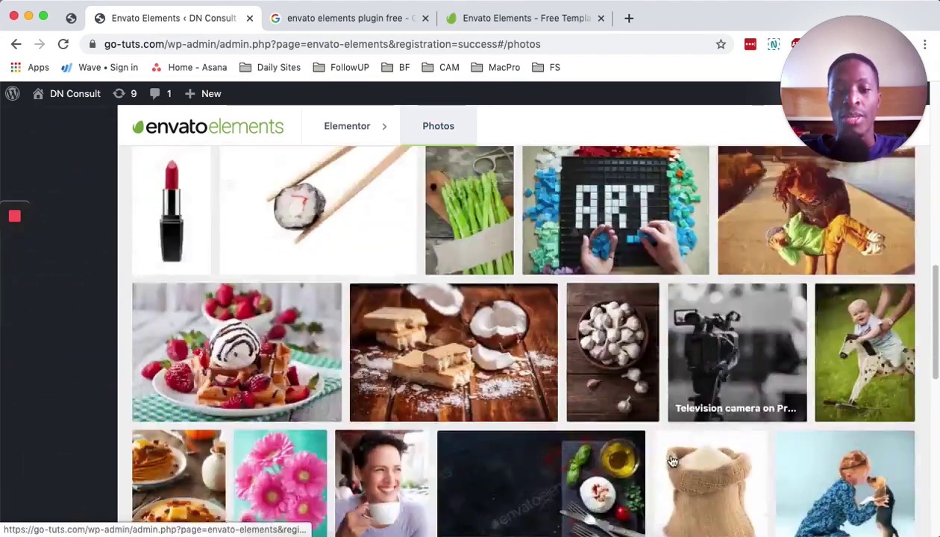
scroll(672, 462, up, 12)
scroll(672, 462, down, 20)
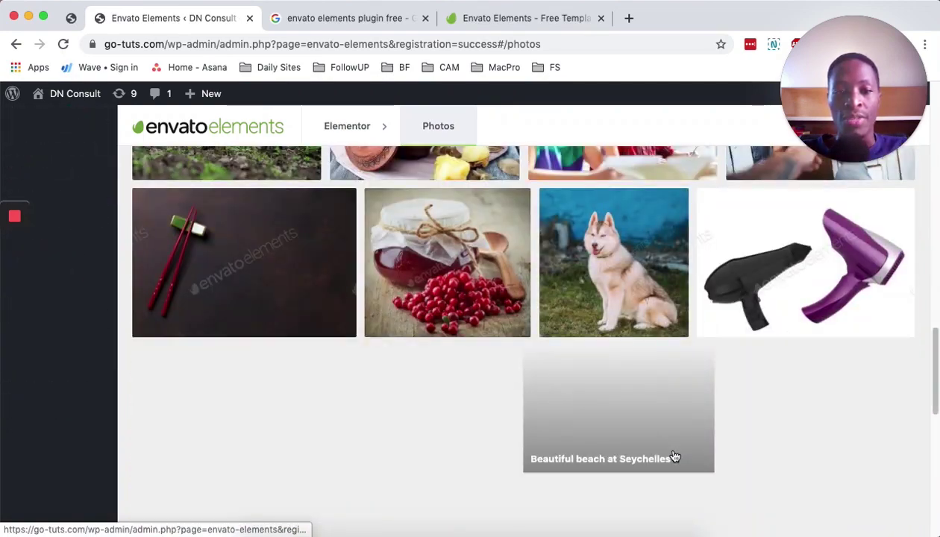
scroll(674, 457, up, 5)
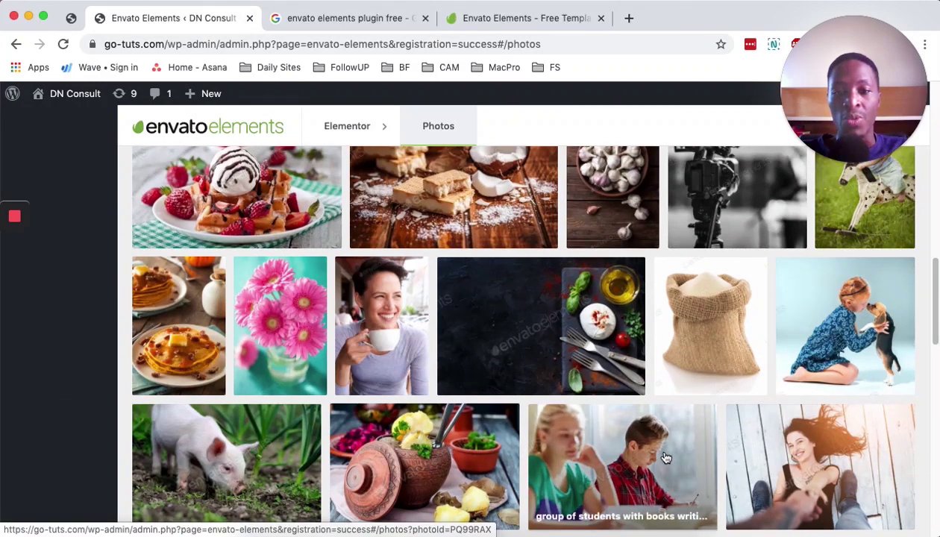
scroll(663, 459, up, 2)
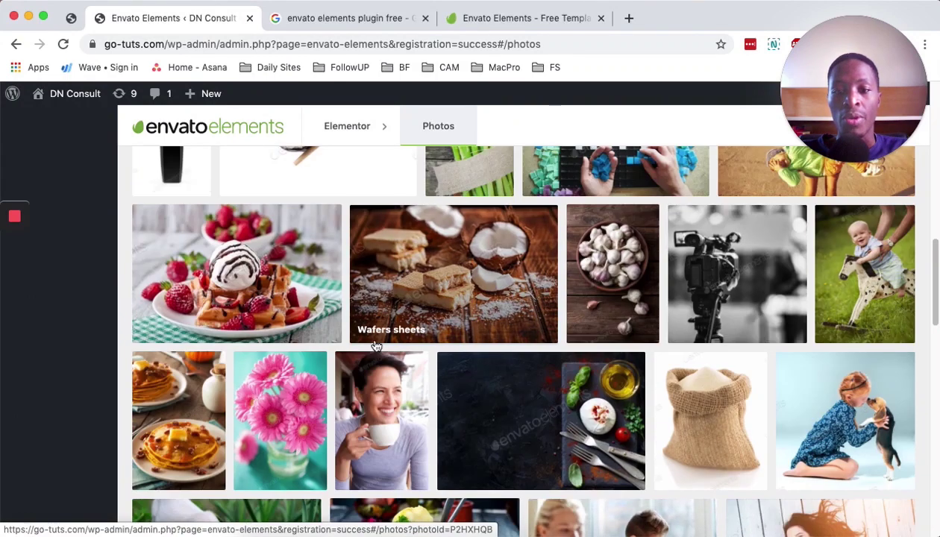
View the details and download requirements of the Belgium waffles with strawberries photo and return to the photo library.
click(224, 297)
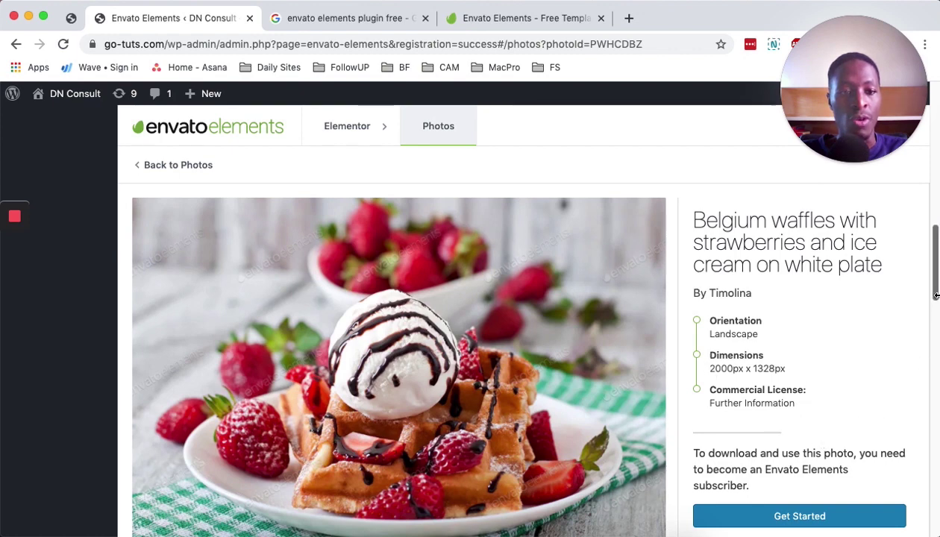
drag(938, 298, 923, 526)
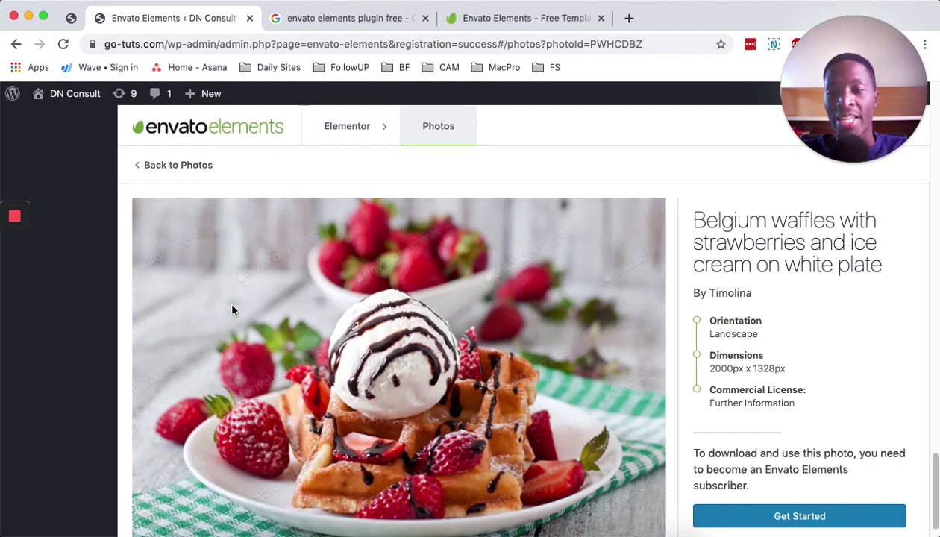
click(184, 170)
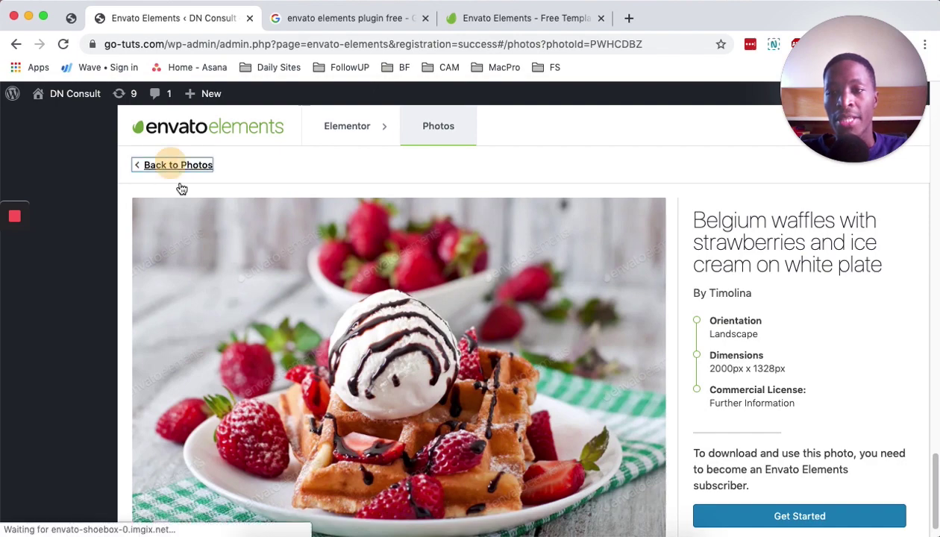
Browse further photos, check the details of the one showing a sporty woman stretching outdoors, and return to the library.
scroll(675, 416, down, 5)
scroll(676, 416, down, 6)
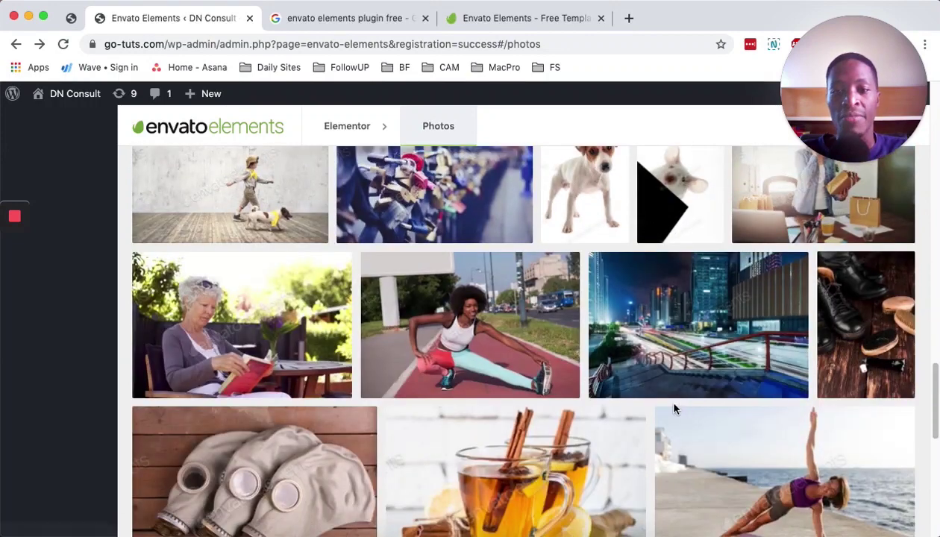
click(559, 293)
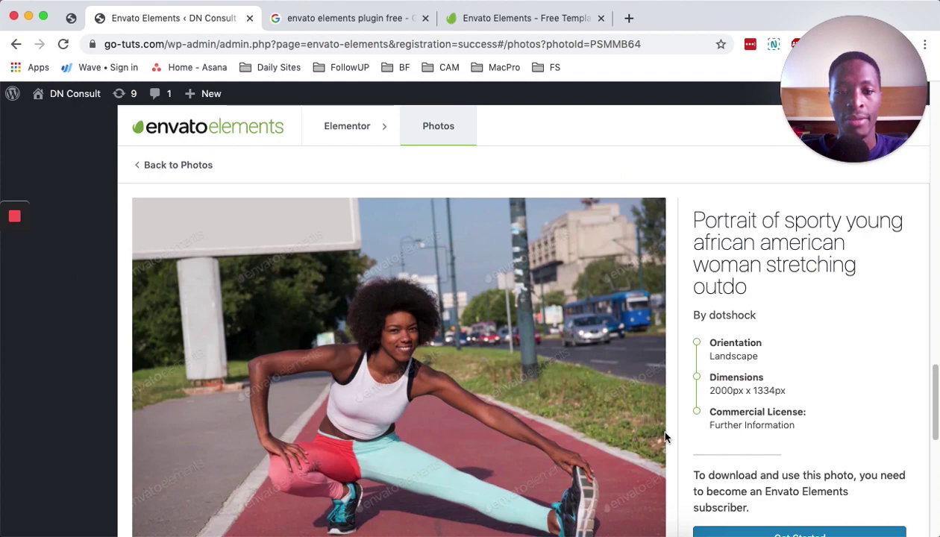
drag(936, 432, 937, 486)
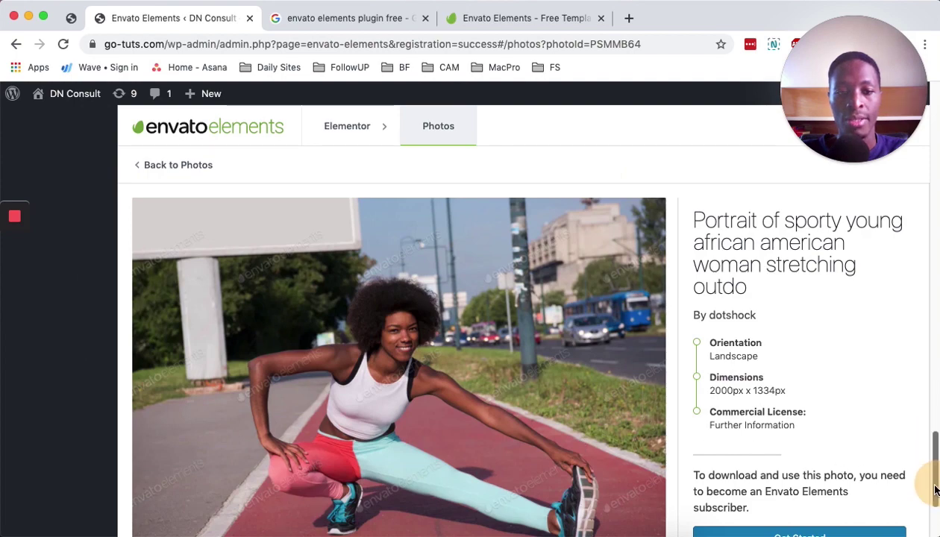
key(super+bracketleft)
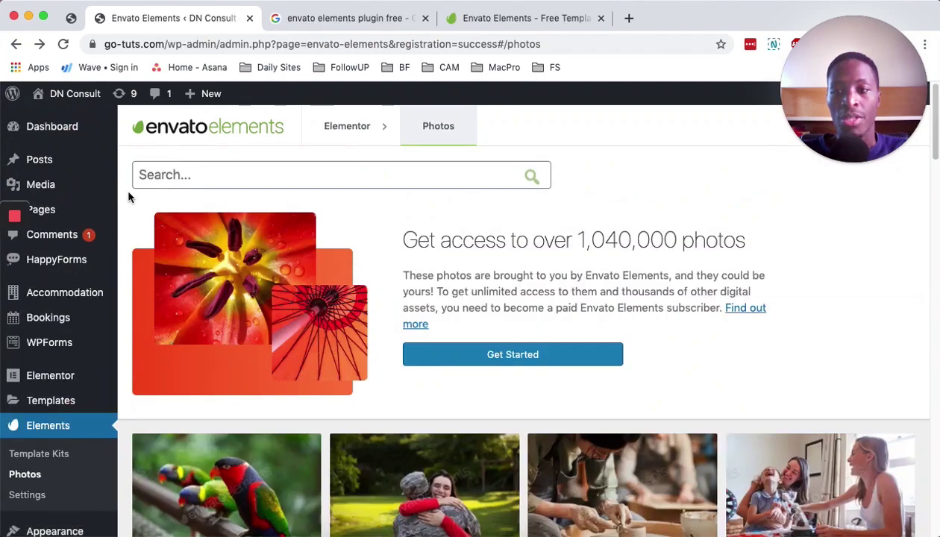
Return to the Elementor template kits and browse the full collection down to the Free Template Kits for Elementor.
mouse_move(362, 129)
click(356, 166)
scroll(522, 343, down, 3)
scroll(569, 399, down, 15)
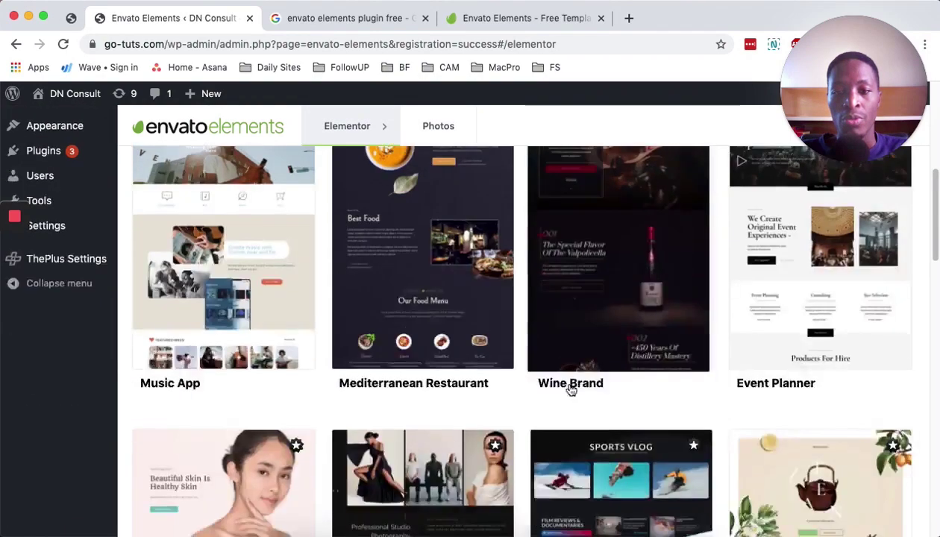
scroll(572, 386, down, 20)
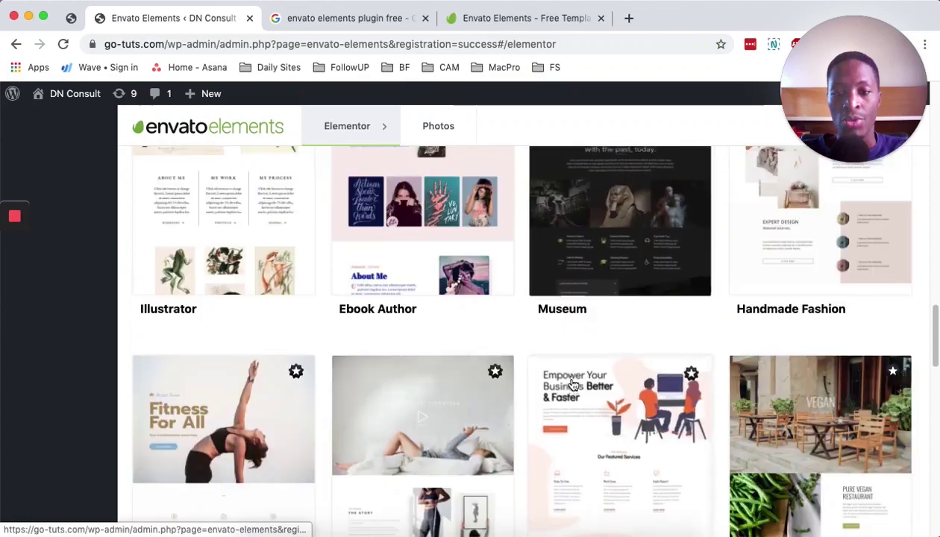
scroll(574, 382, down, 5)
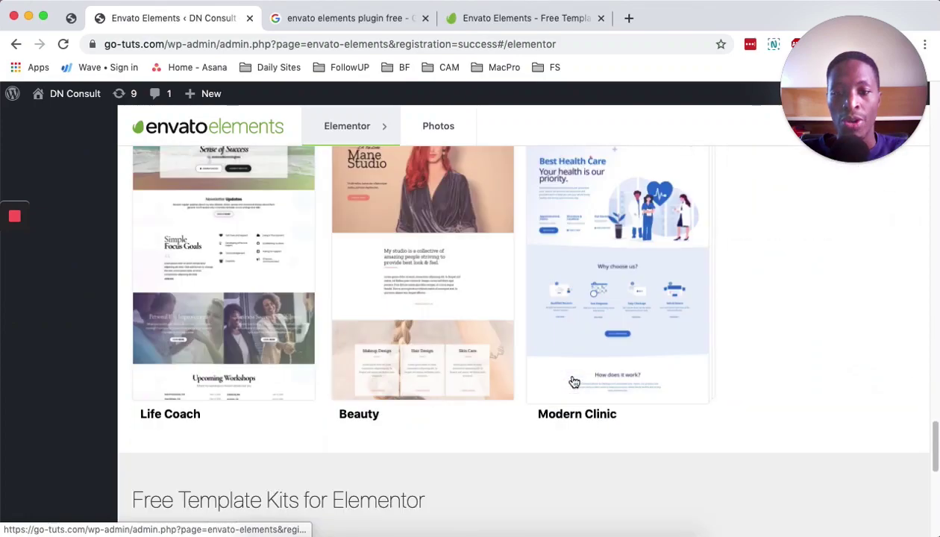
scroll(573, 382, down, 7)
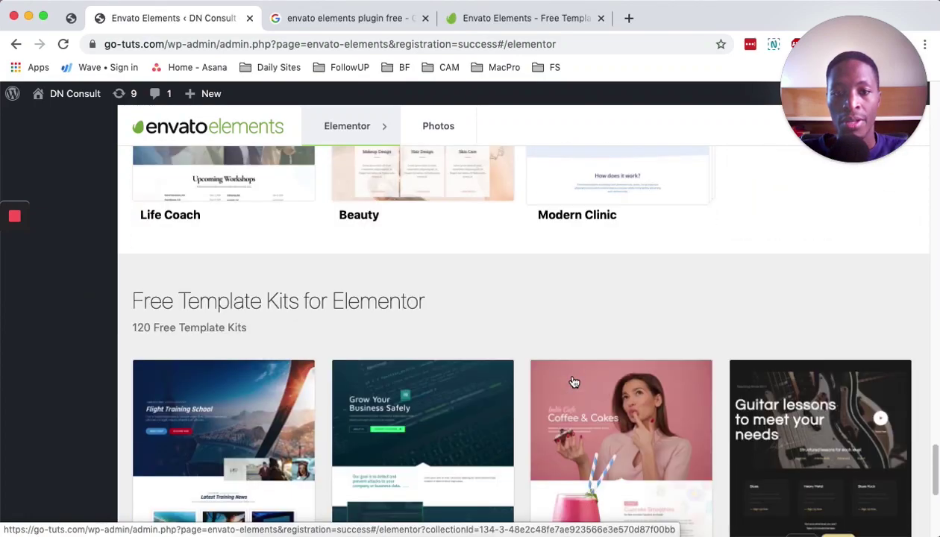
scroll(574, 382, down, 12)
scroll(574, 382, up, 3)
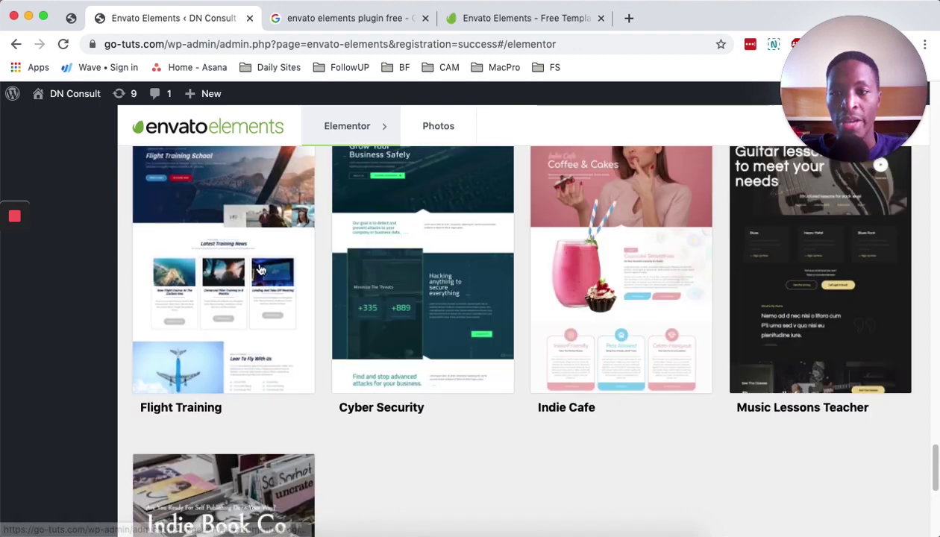
Open the free Flight Training kit and look through its page templates.
click(224, 224)
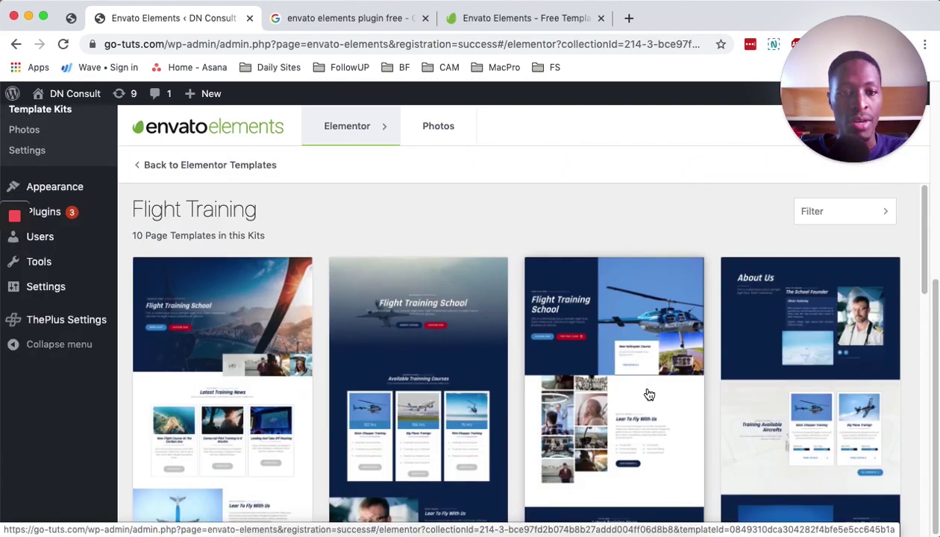
scroll(646, 394, down, 5)
scroll(646, 386, down, 5)
scroll(646, 387, up, 10)
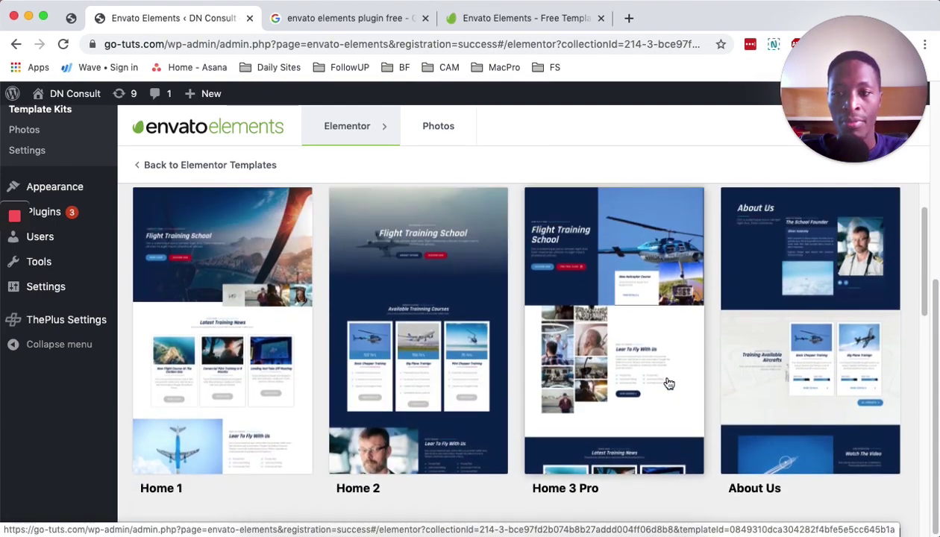
Create a draft page named Flight Home from the Flight Training kit's Home 1 template.
click(227, 344)
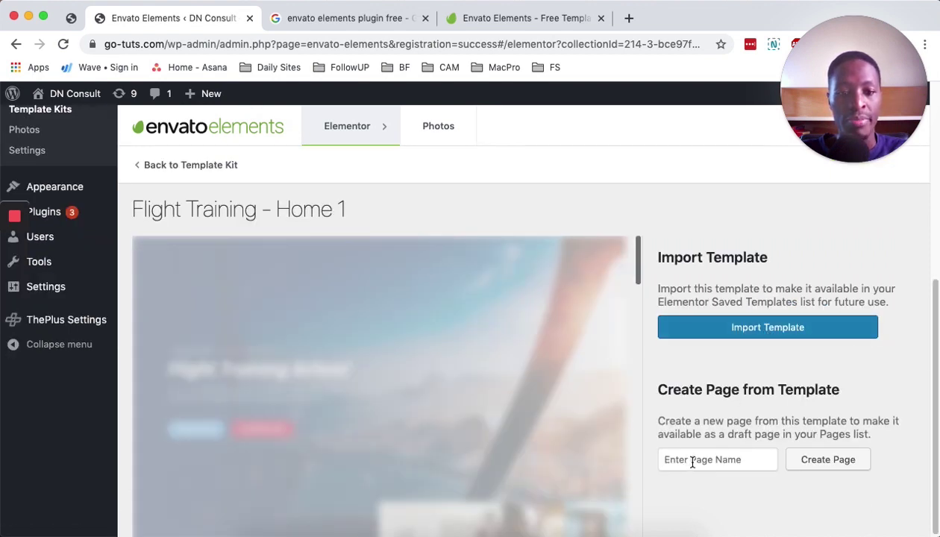
click(693, 460)
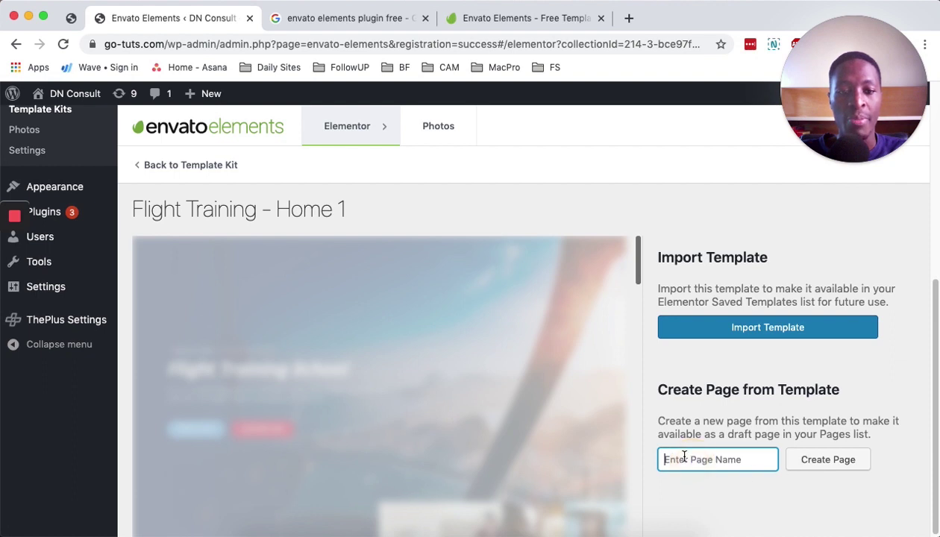
text(Flight Home)
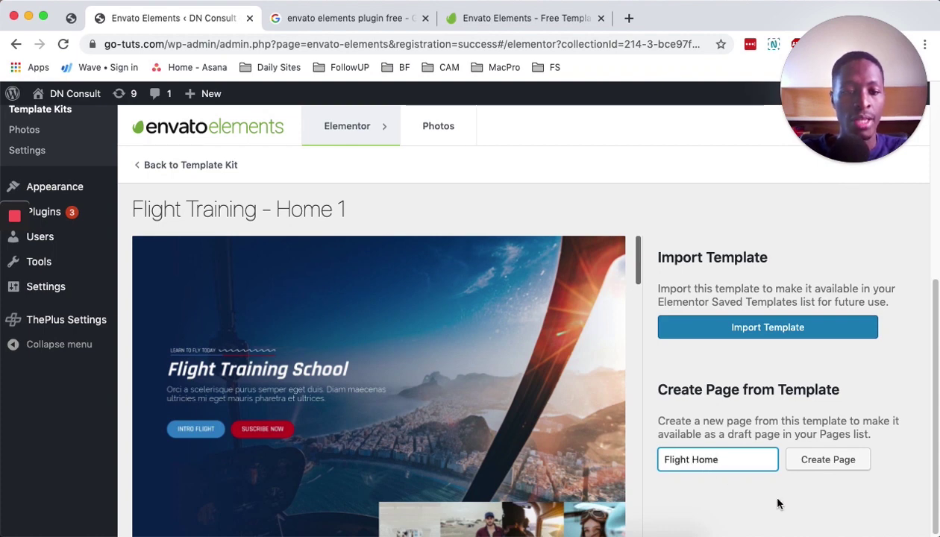
click(820, 461)
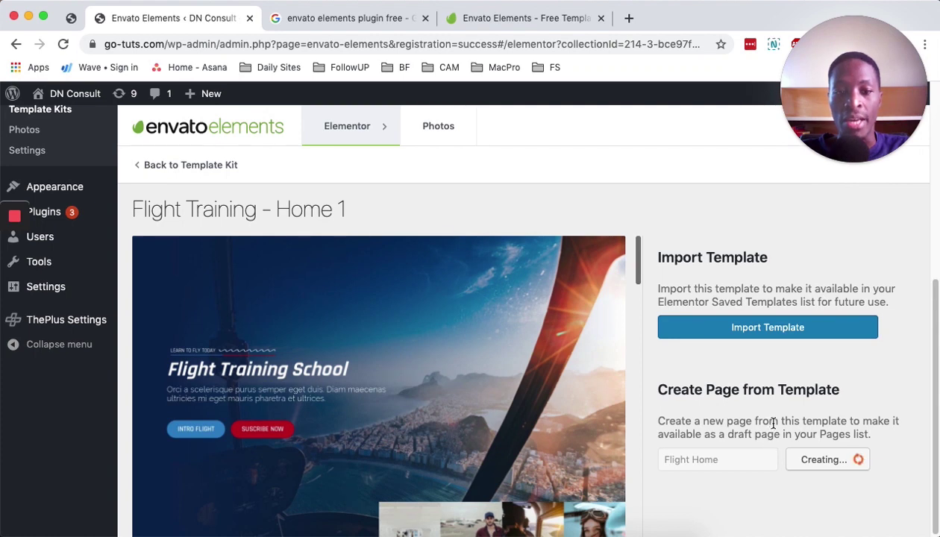
Open the new Flight Home draft page in the Elementor editor and review its sections.
click(711, 482)
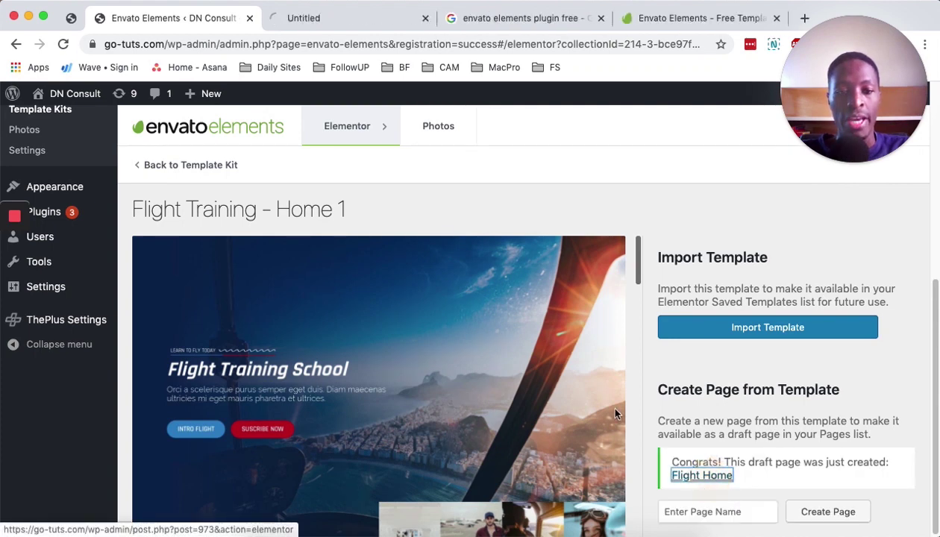
click(322, 20)
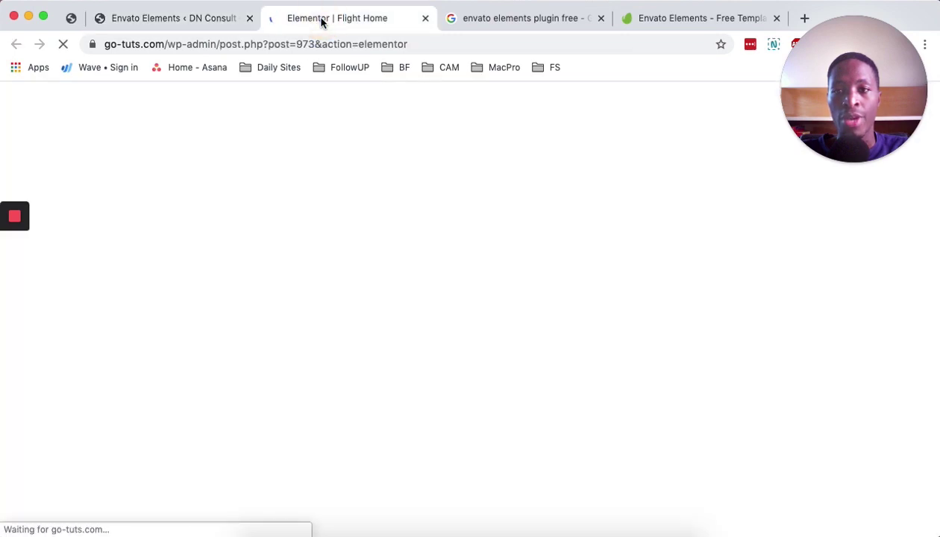
scroll(638, 357, down, 20)
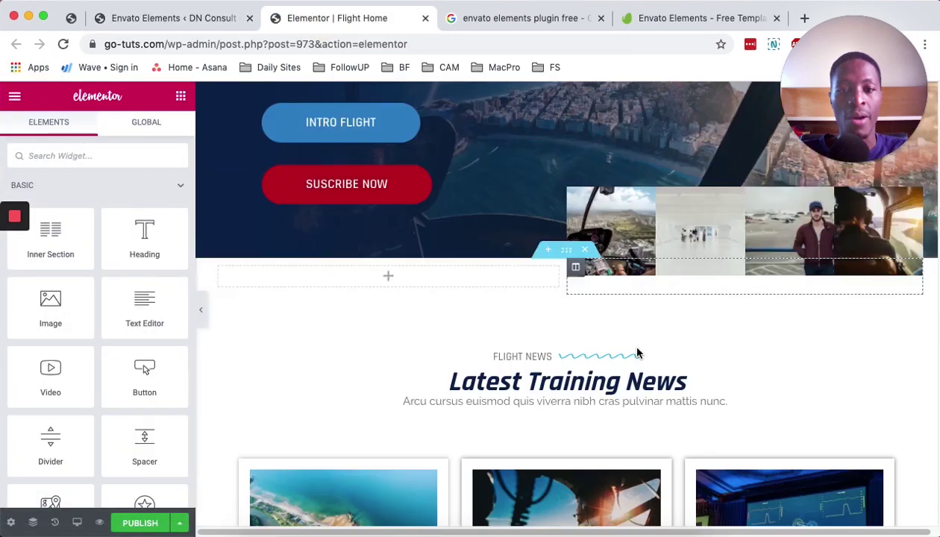
scroll(638, 347, down, 15)
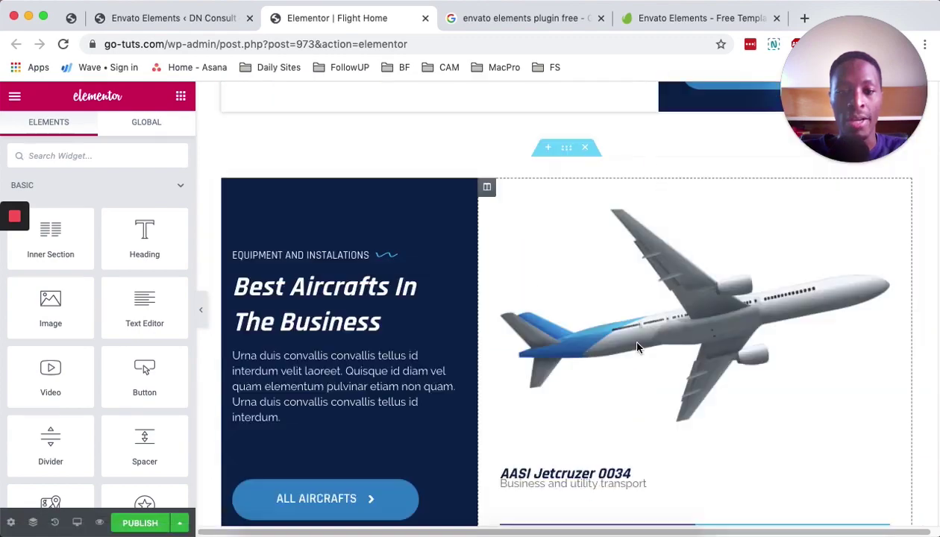
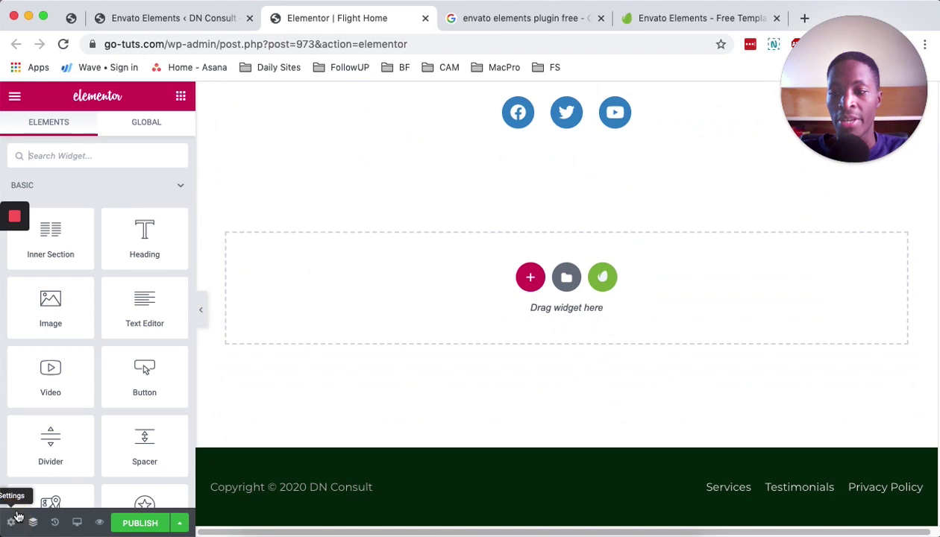
Set the Flight Home page's layout to Elementor Canvas in its page settings.
click(10, 524)
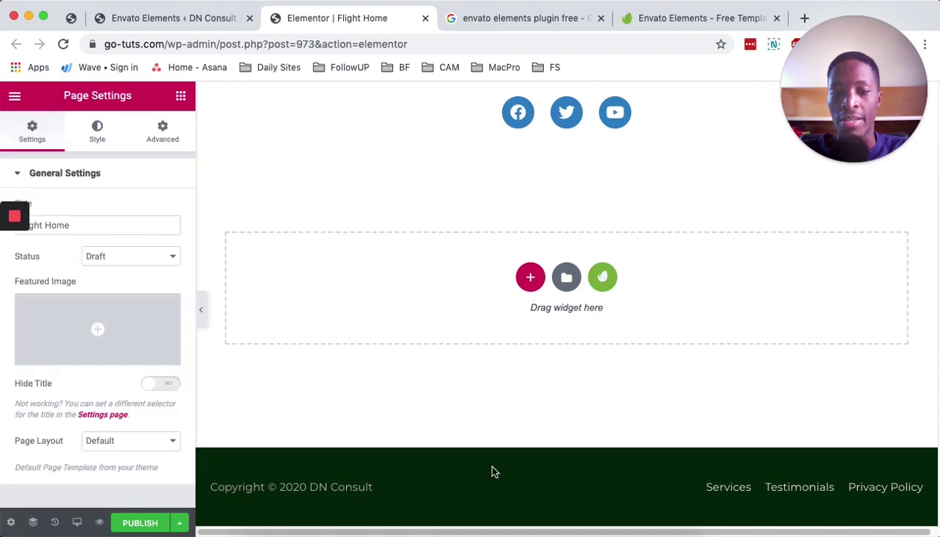
scroll(711, 438, up, 10)
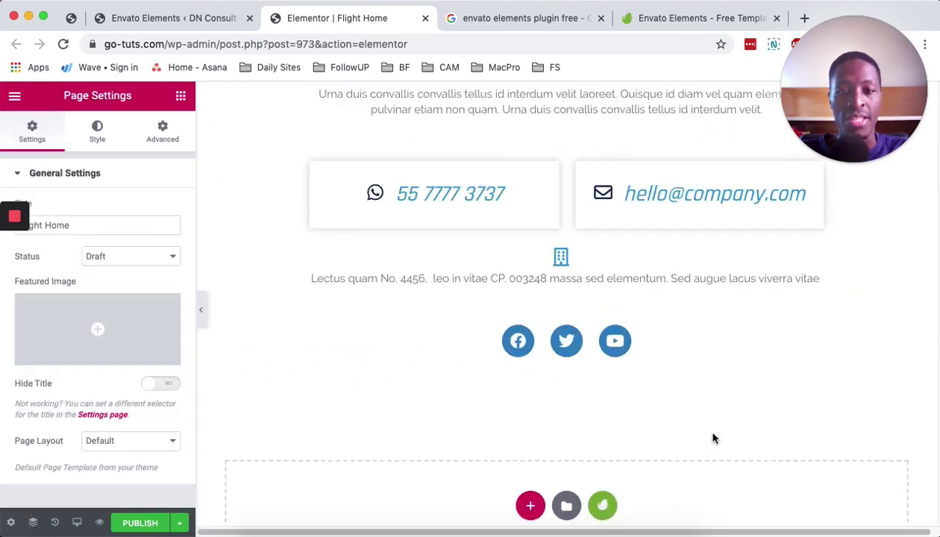
scroll(711, 438, up, 10)
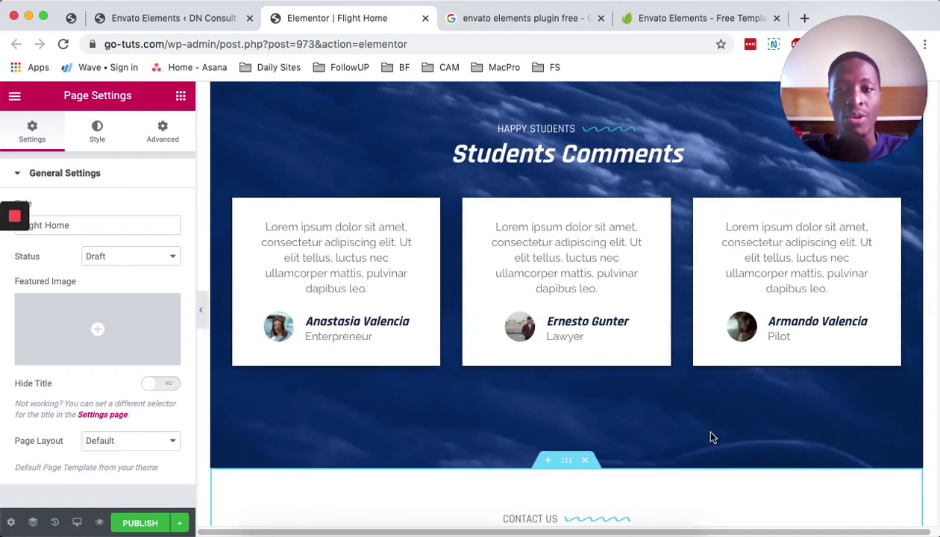
scroll(702, 417, up, 10)
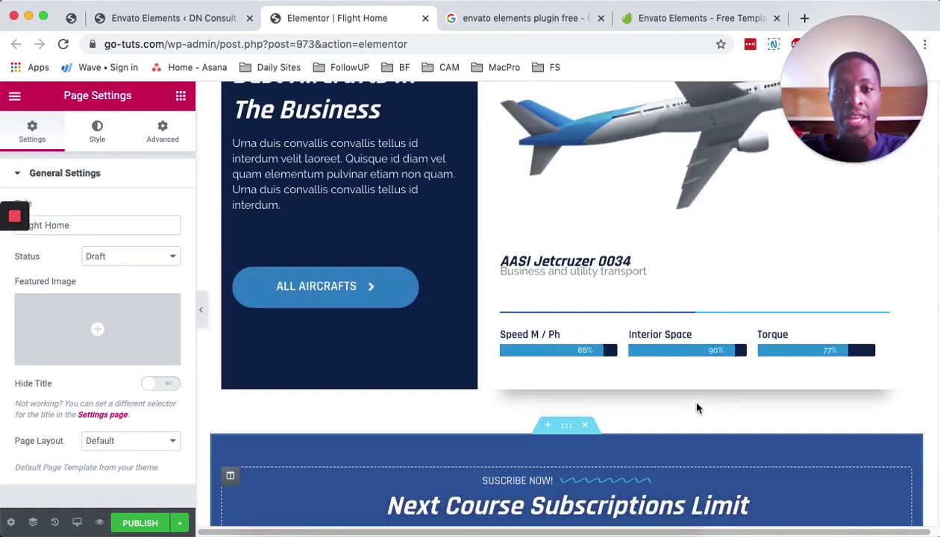
scroll(694, 401, up, 10)
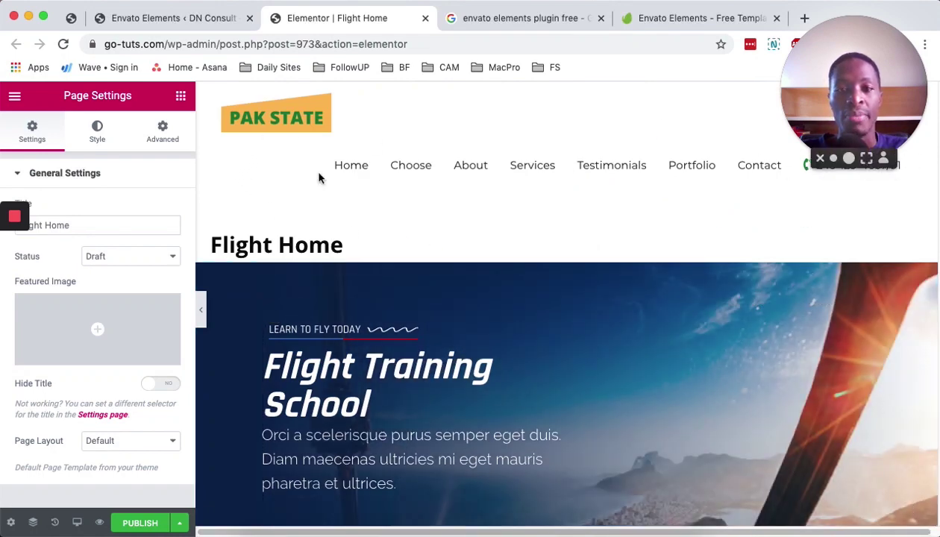
click(125, 441)
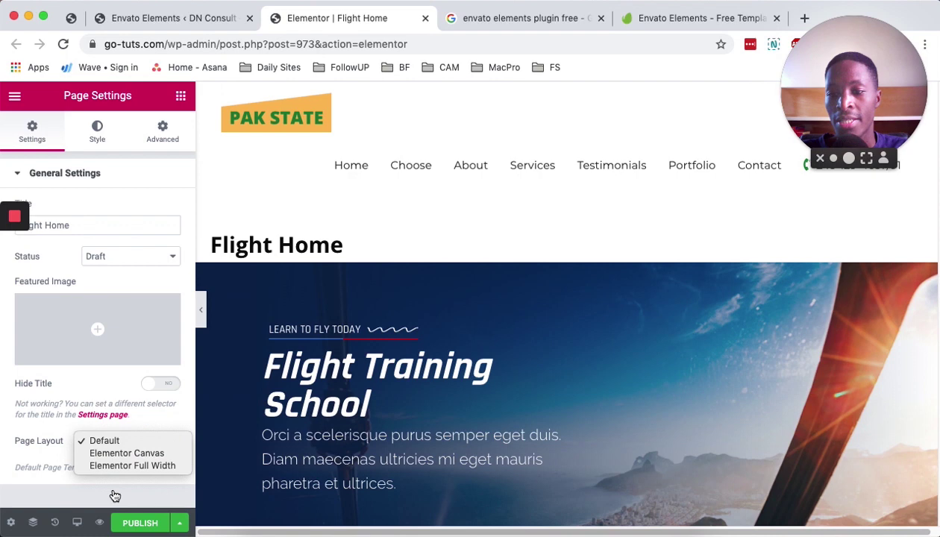
click(122, 453)
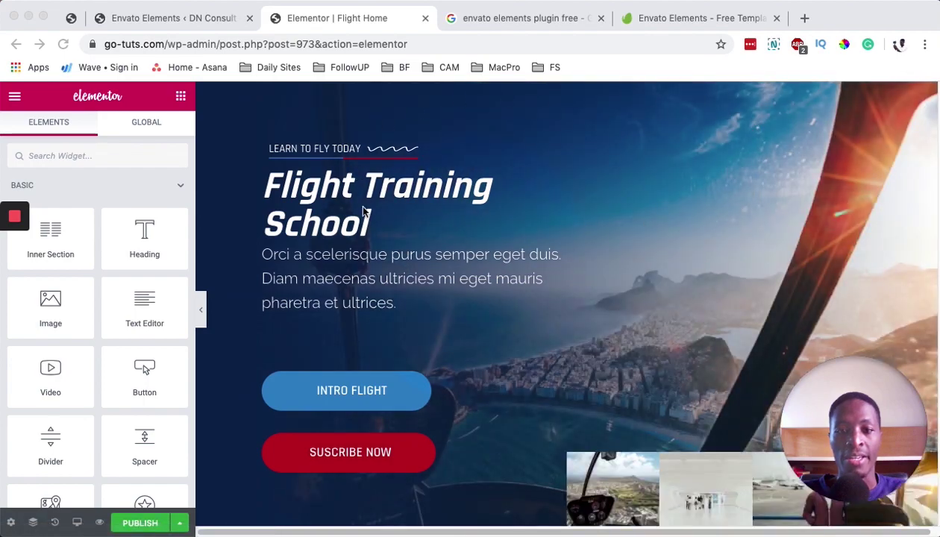
Insert the saved Footer template at the end of the Flight Home page, importing its document settings as well.
scroll(559, 299, down, 15)
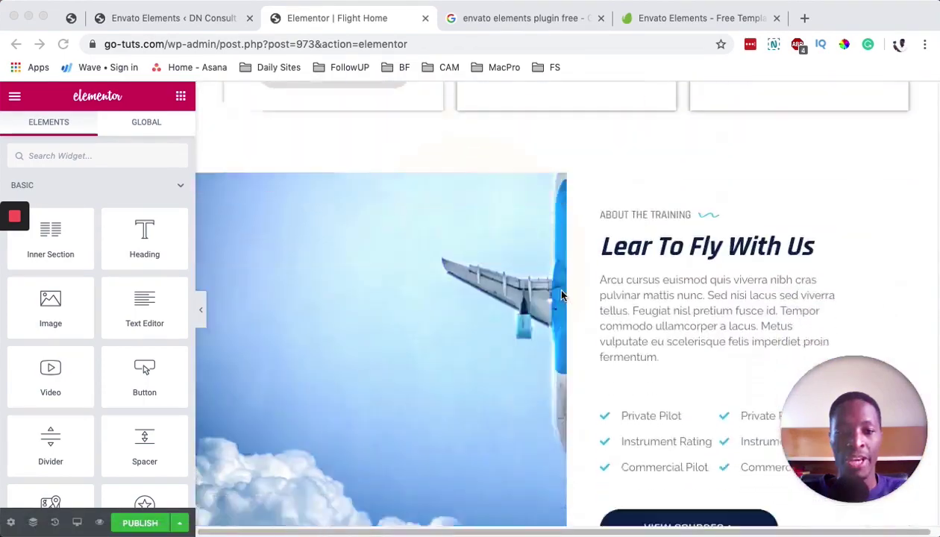
scroll(561, 296, down, 20)
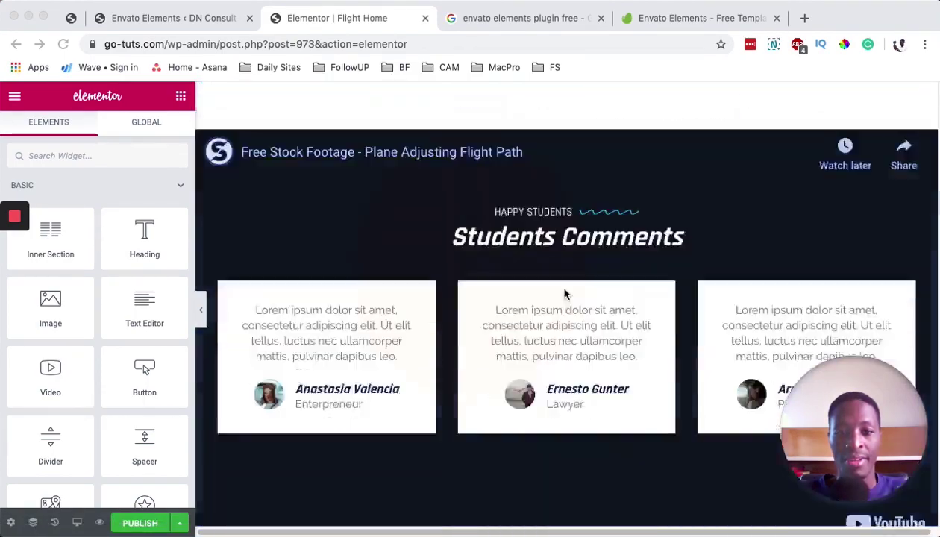
scroll(565, 295, down, 15)
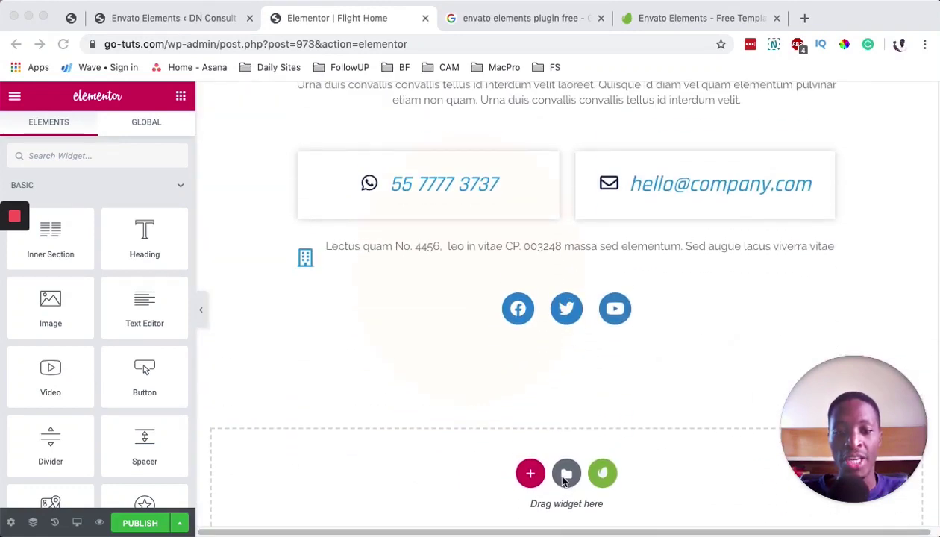
click(475, 450)
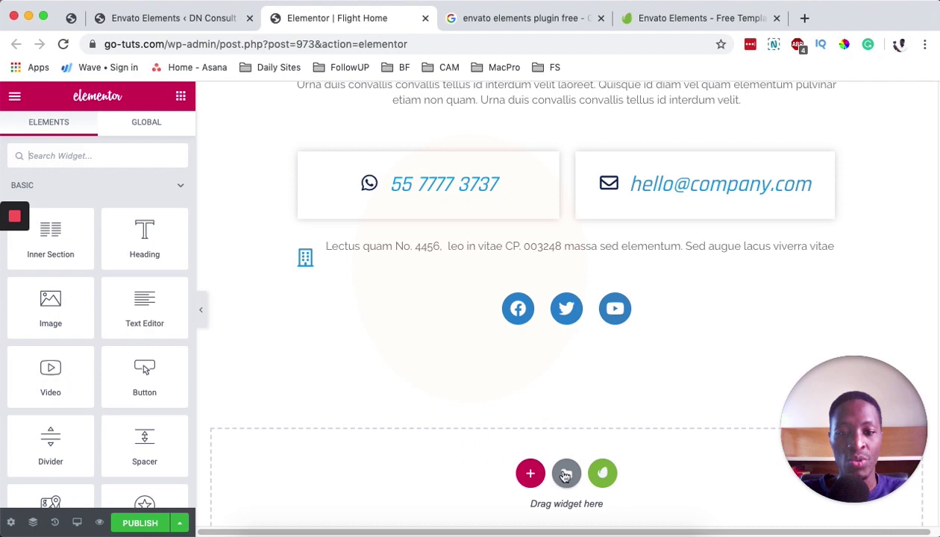
click(567, 474)
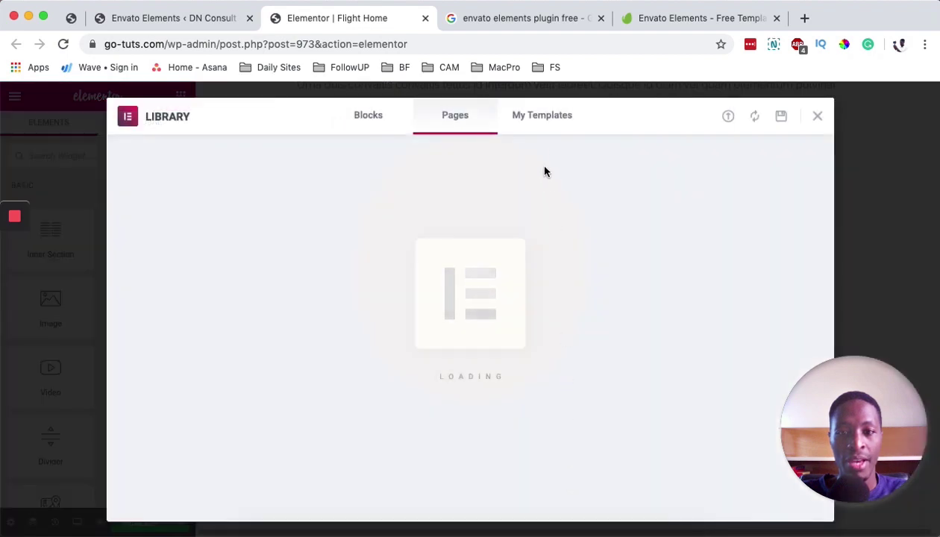
click(543, 119)
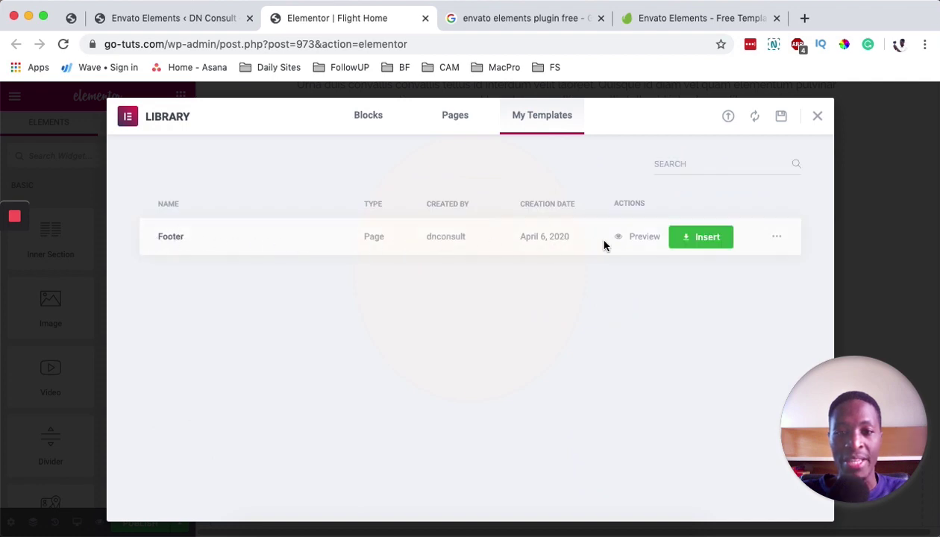
click(701, 238)
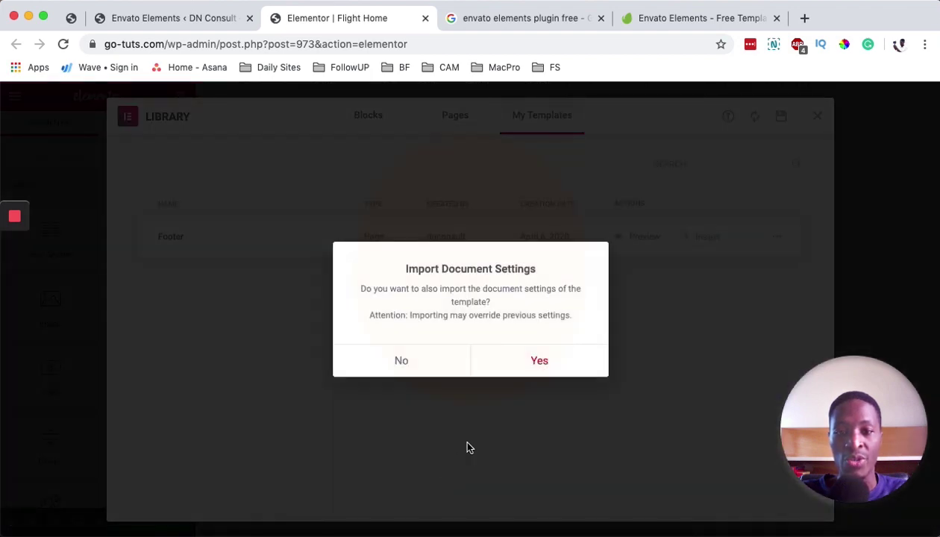
click(539, 363)
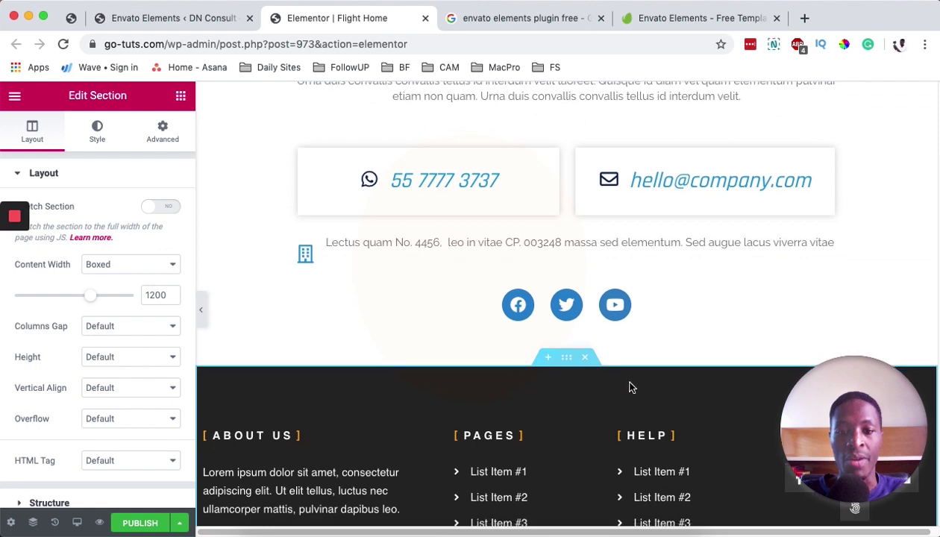
Preview the Flight Home page and examine its sections from the Flight Training School hero down to the imported footer.
scroll(630, 388, down, 3)
scroll(631, 386, up, 3)
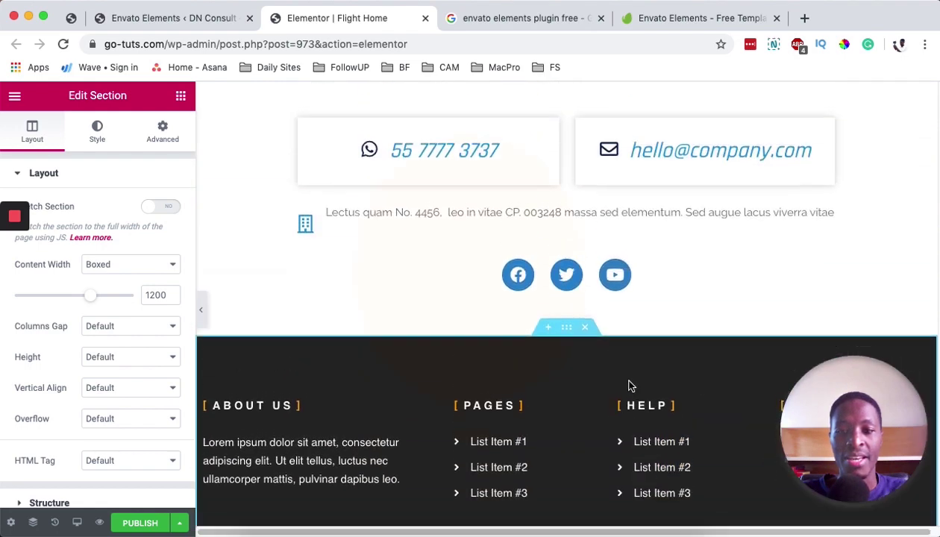
scroll(629, 385, up, 10)
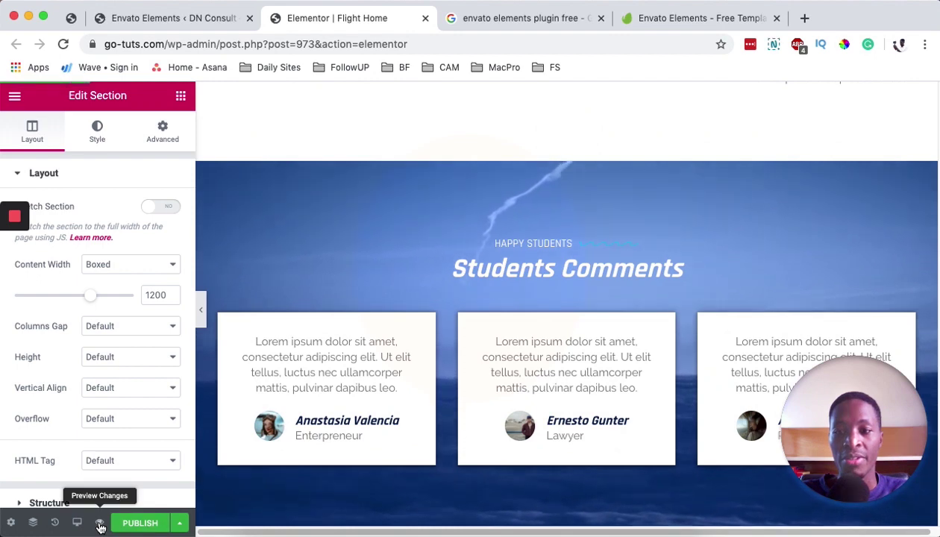
click(100, 525)
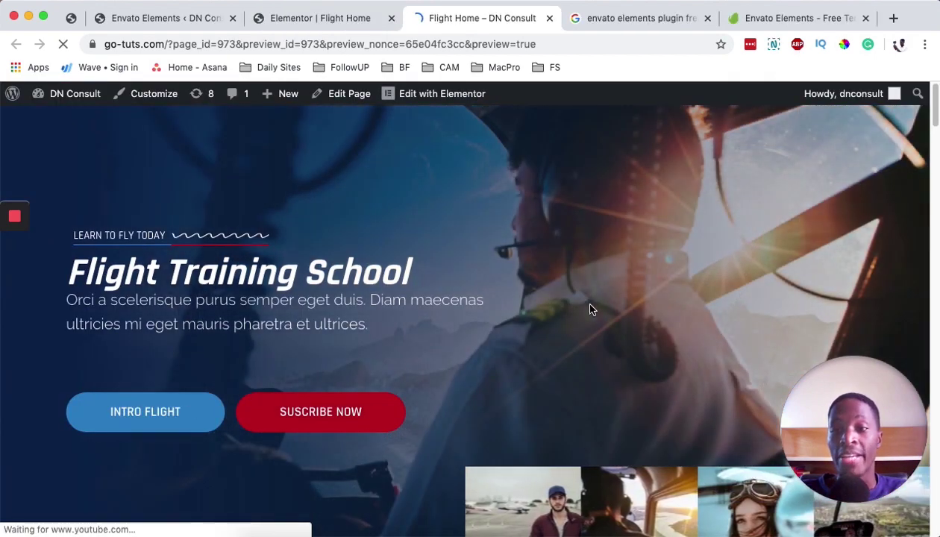
scroll(589, 308, down, 10)
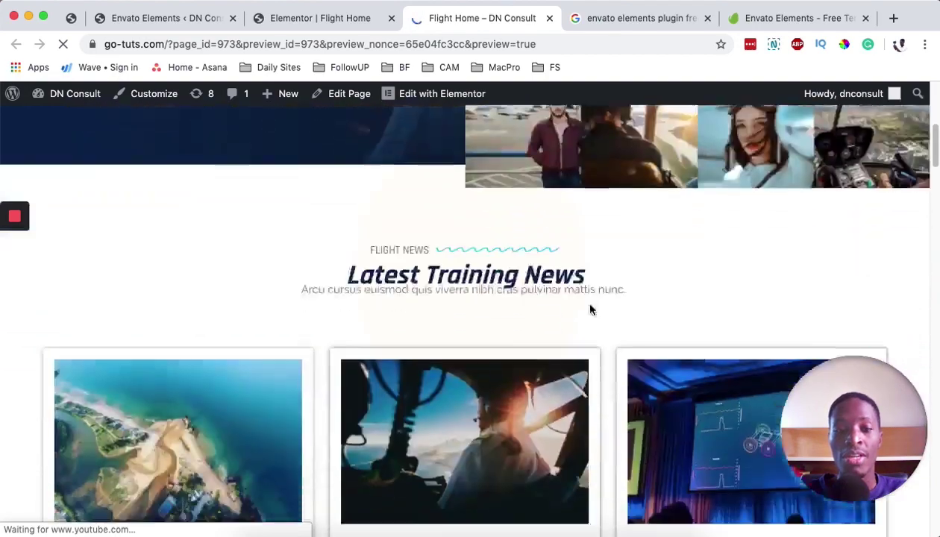
scroll(587, 299, down, 15)
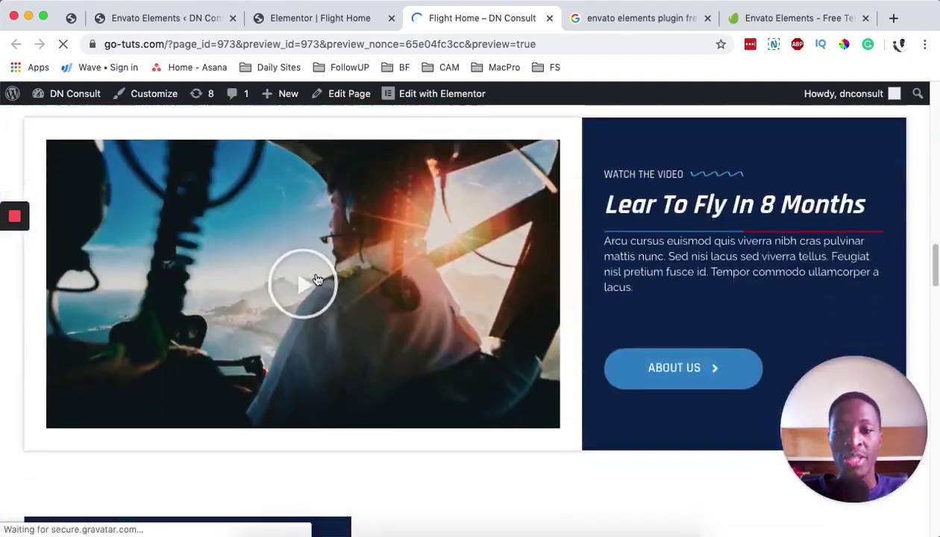
scroll(516, 321, down, 15)
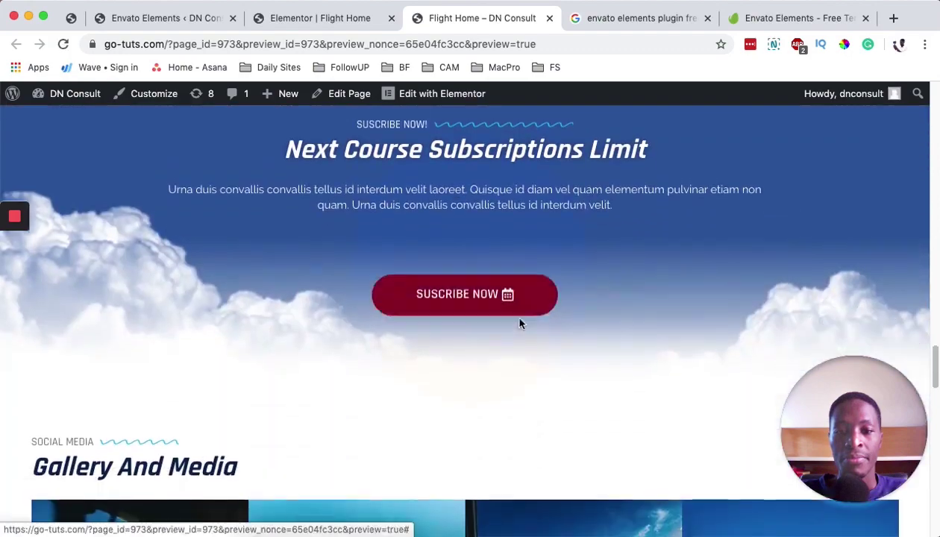
scroll(520, 323, down, 6)
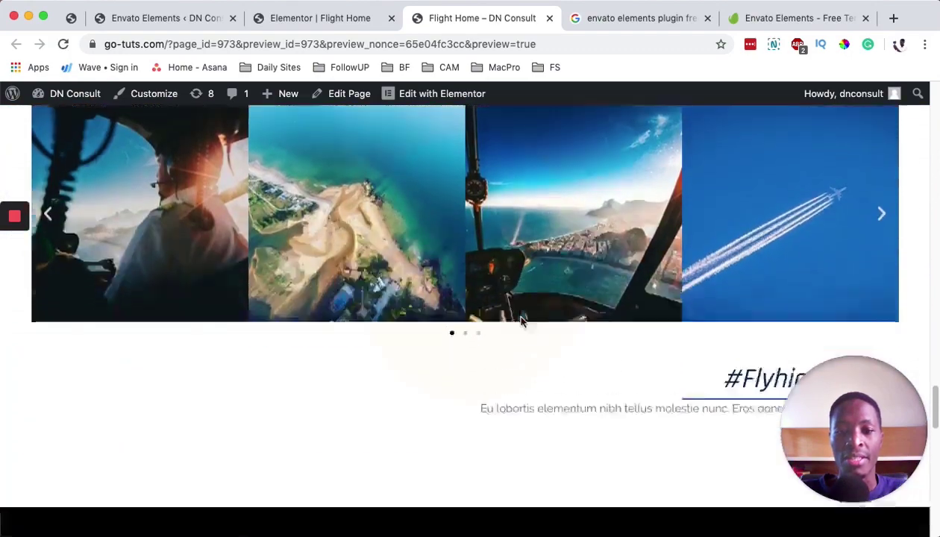
scroll(520, 321, down, 10)
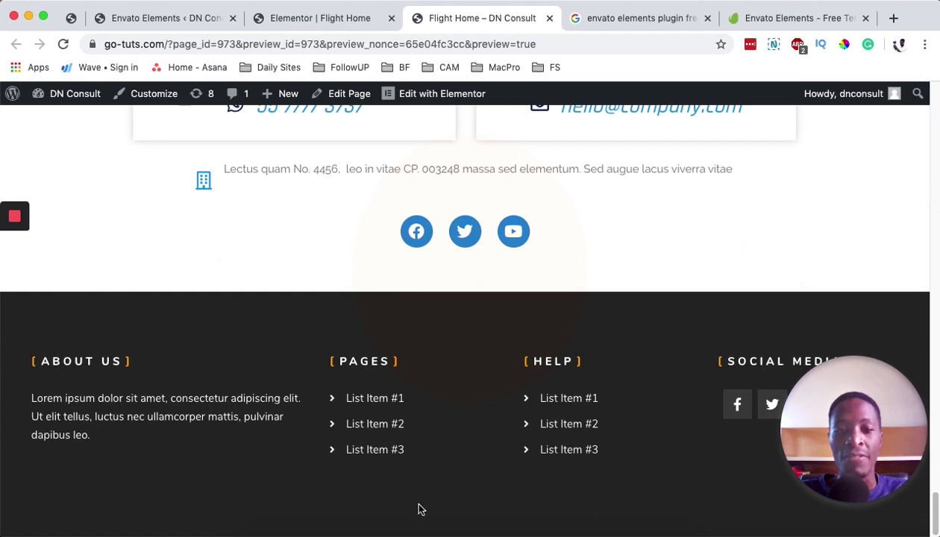
drag(852, 387, 847, 212)
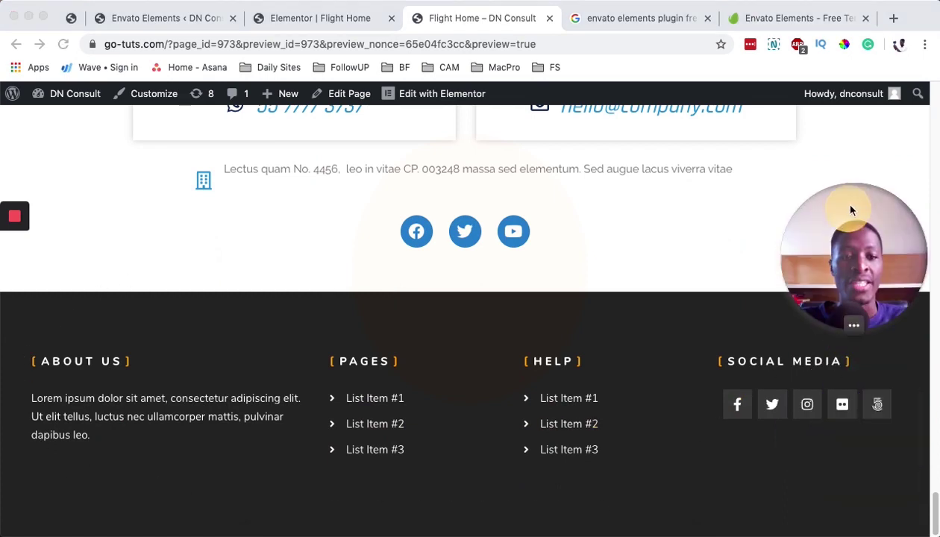
click(696, 453)
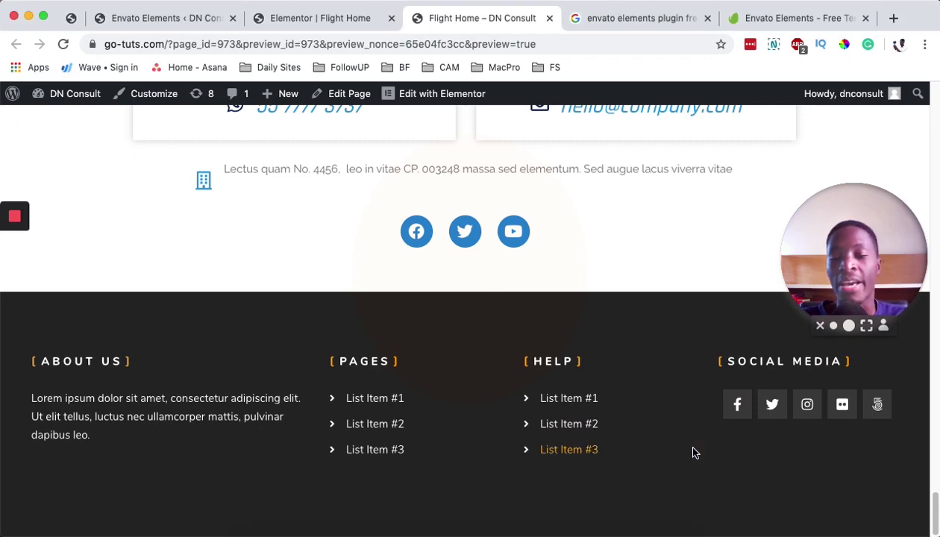
scroll(491, 433, up, 3)
scroll(491, 432, up, 12)
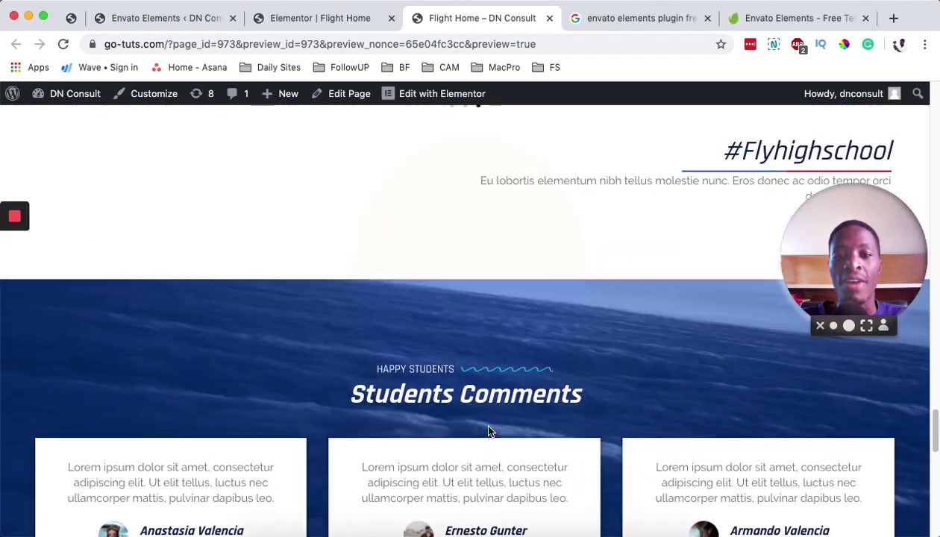
scroll(491, 428, up, 15)
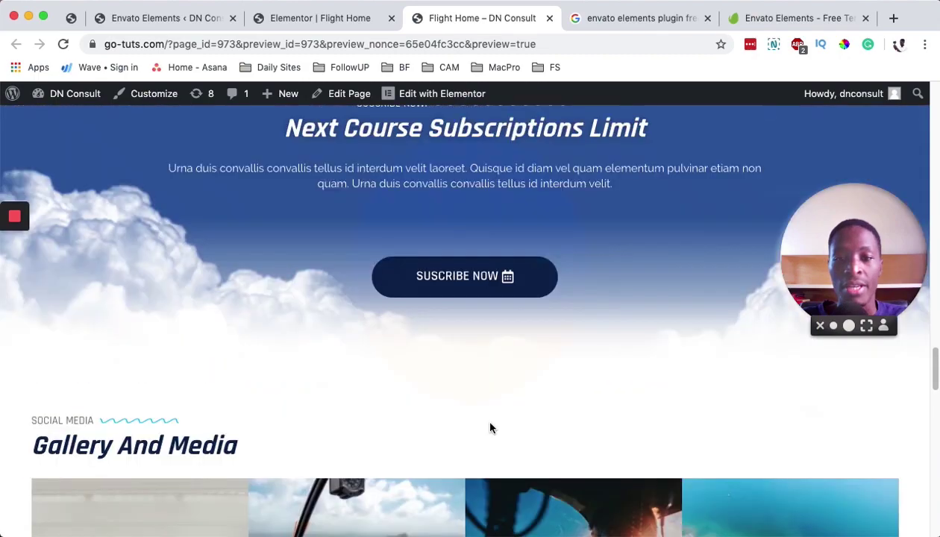
scroll(492, 428, up, 20)
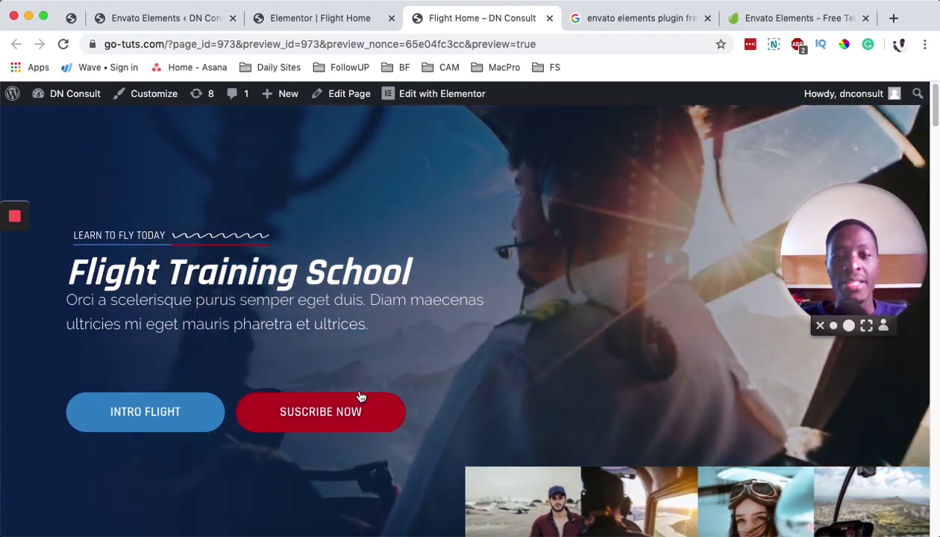
click(542, 335)
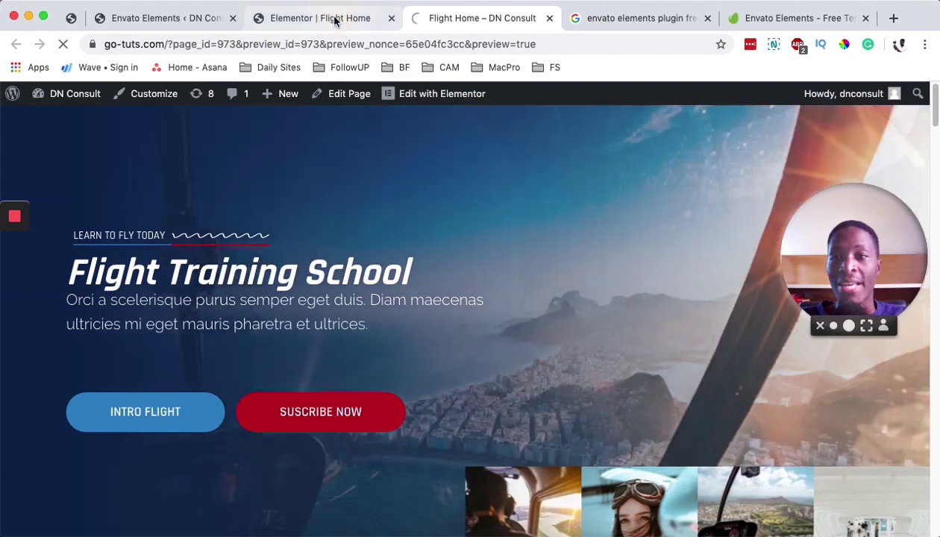
Return to the Elementor editor and delete the "Lear To Fly In 8 Months" video section from the Flight Home page.
click(333, 19)
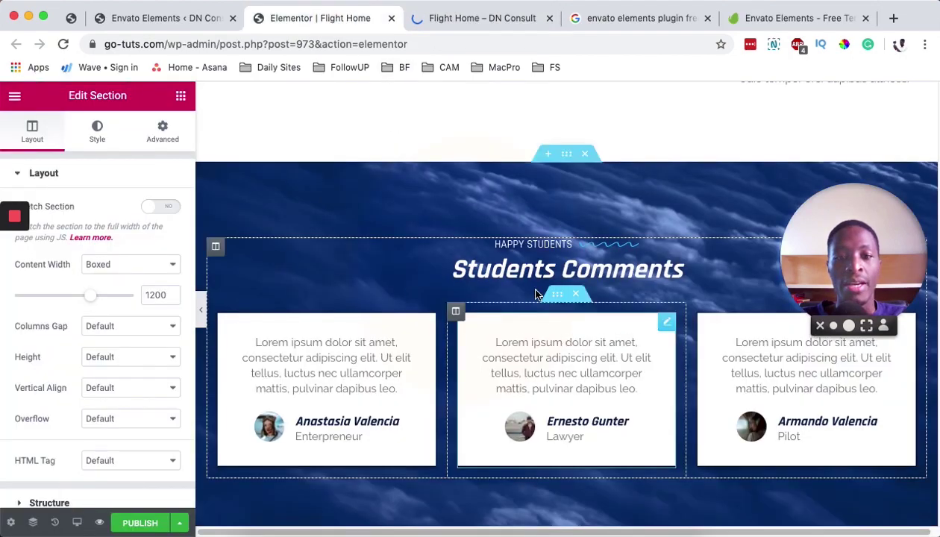
scroll(534, 291, up, 10)
scroll(532, 283, up, 15)
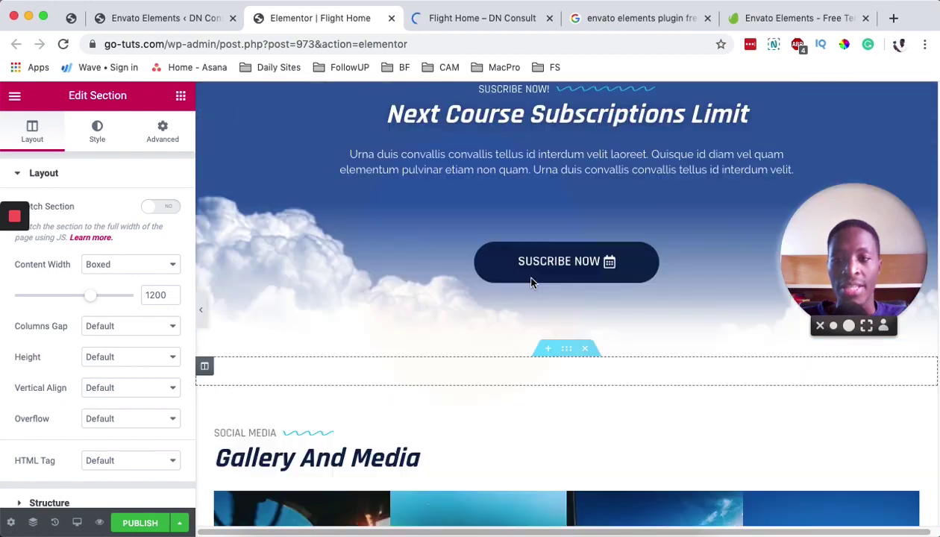
scroll(532, 285, up, 10)
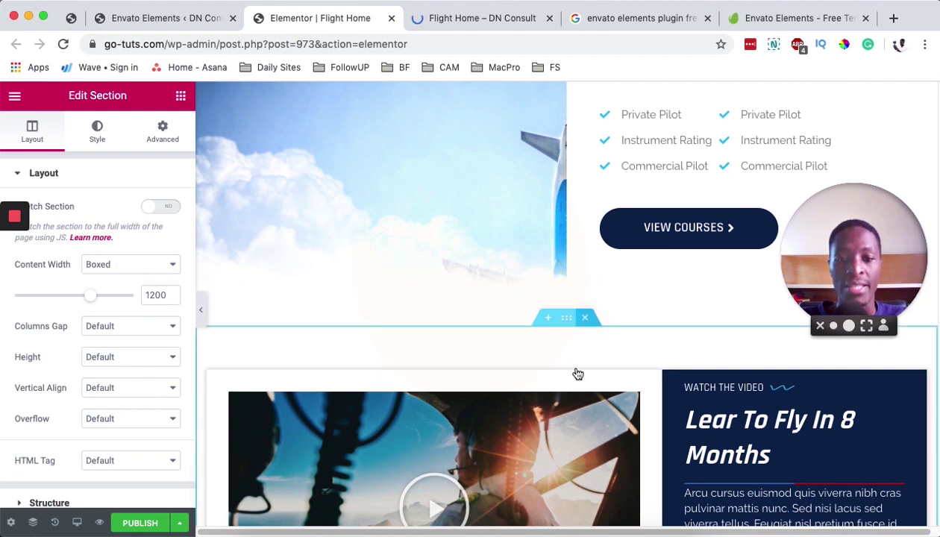
key(Delete)
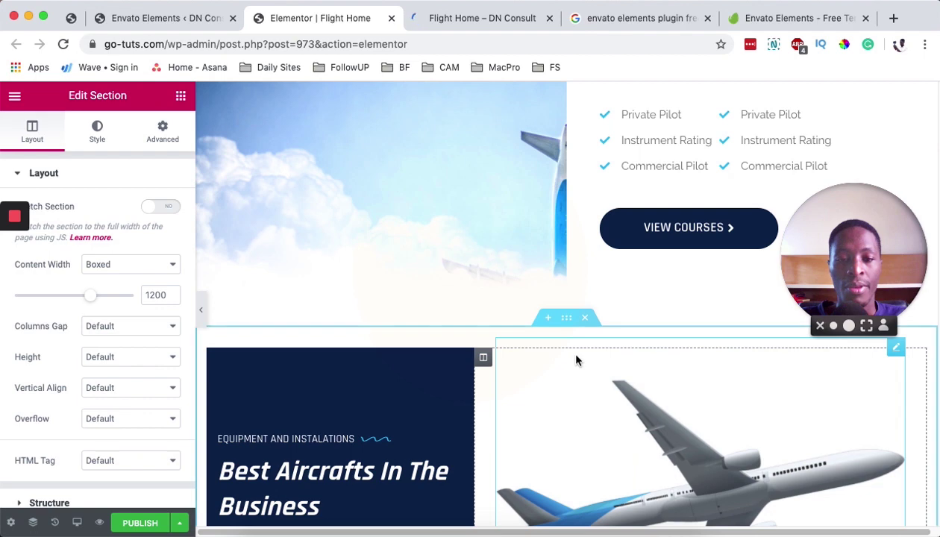
Move the airplane image column ahead of the "Best Aircrafts In The Business" text column within their section.
scroll(574, 338, down, 3)
scroll(575, 336, up, 2)
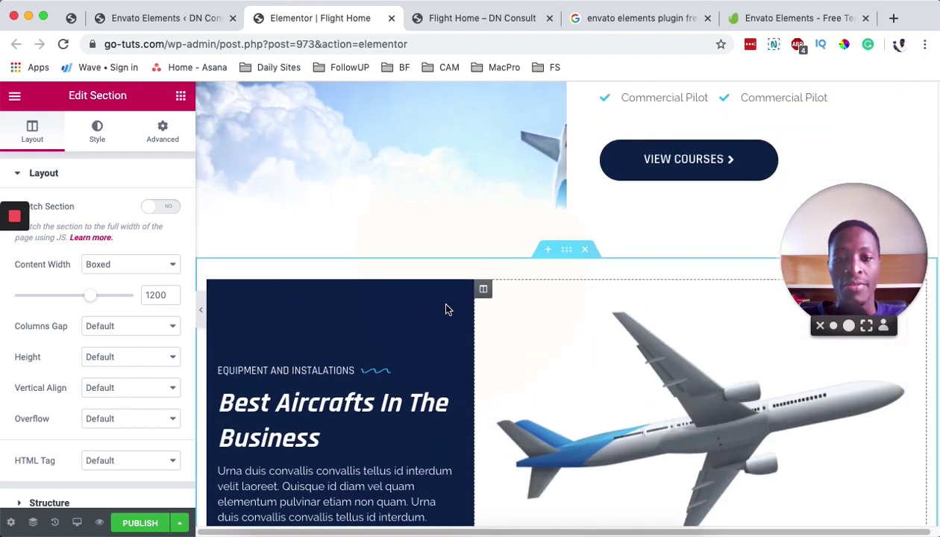
drag(484, 290, 229, 296)
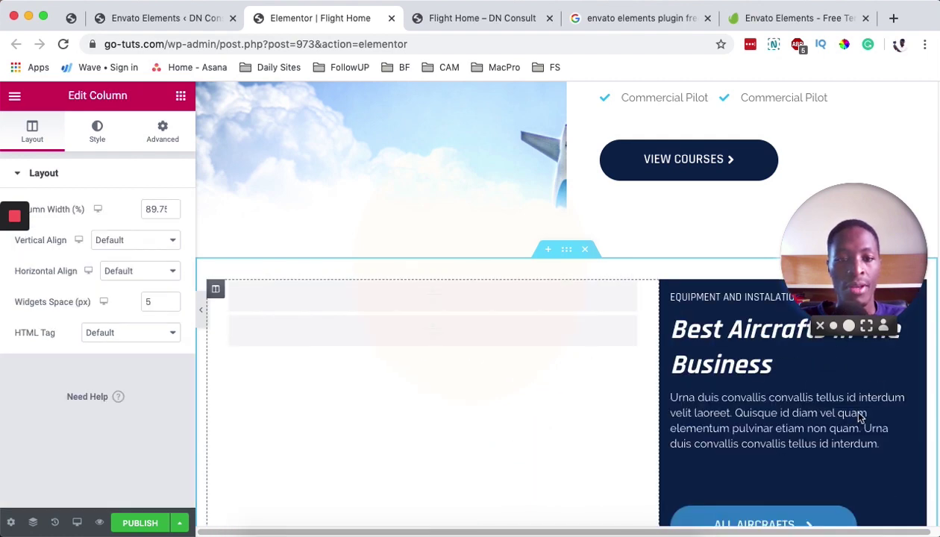
scroll(844, 399, up, 5)
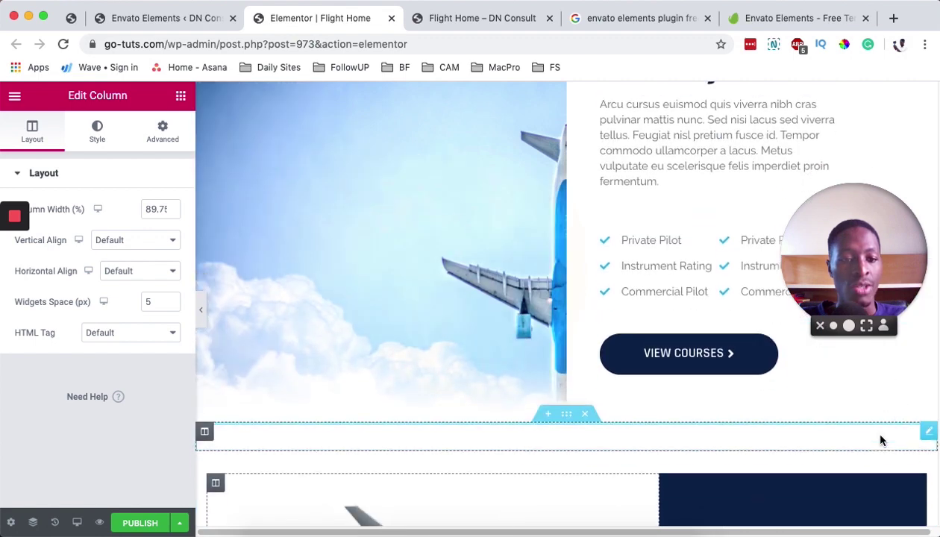
scroll(881, 440, down, 5)
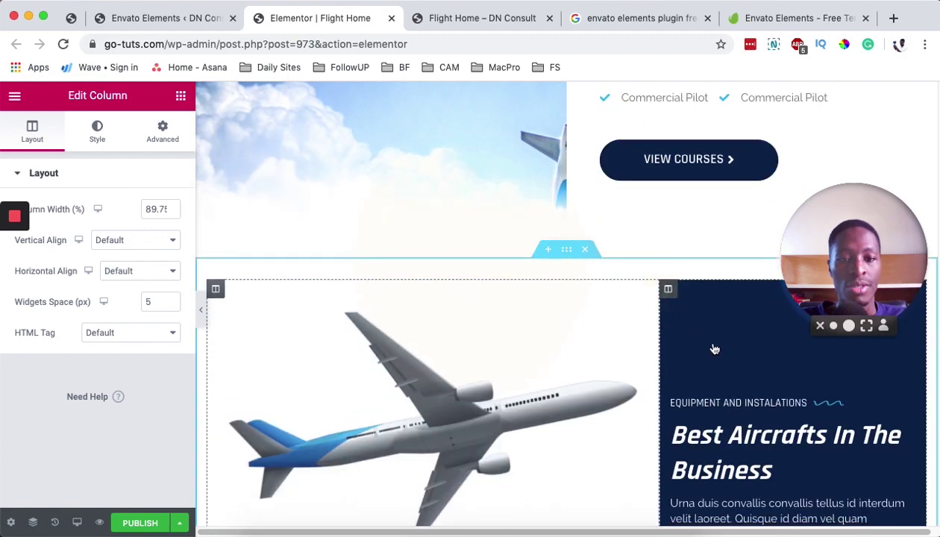
Change the background color of the "Best Aircrafts In The Business" column to dark green #2B4F0A.
click(667, 290)
scroll(667, 292, up, 2)
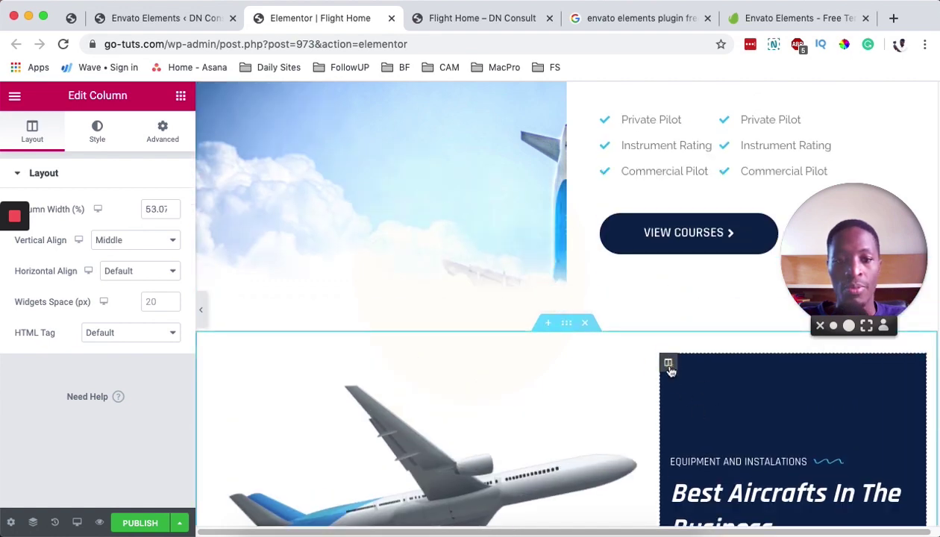
click(163, 133)
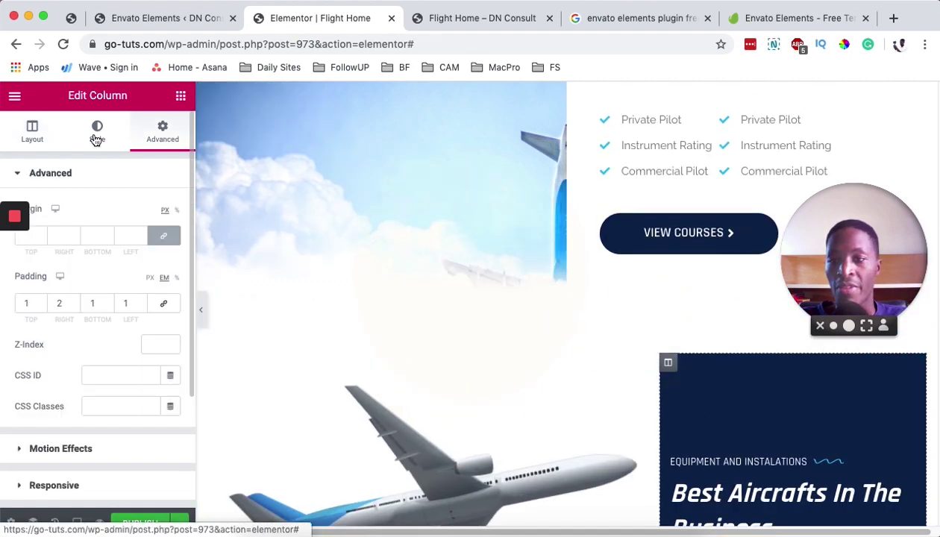
click(95, 136)
click(150, 273)
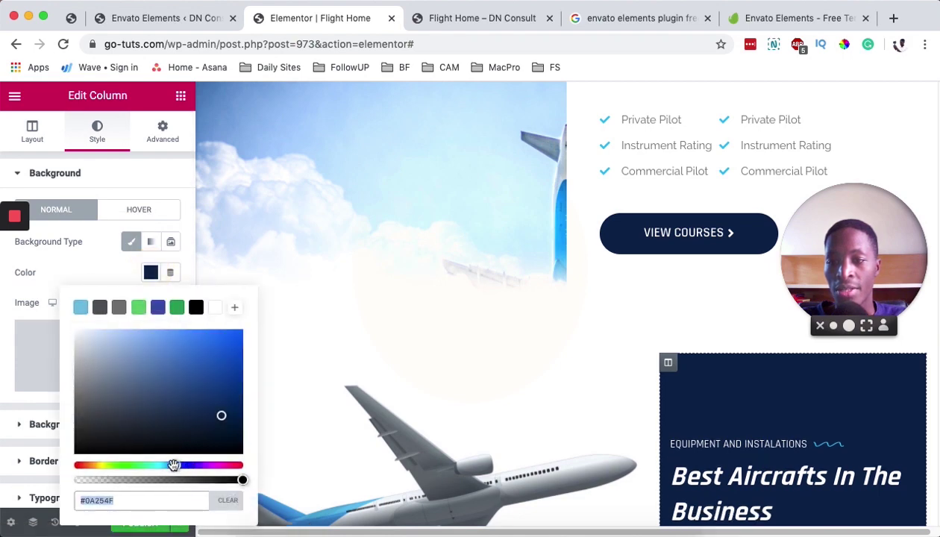
drag(174, 465, 117, 476)
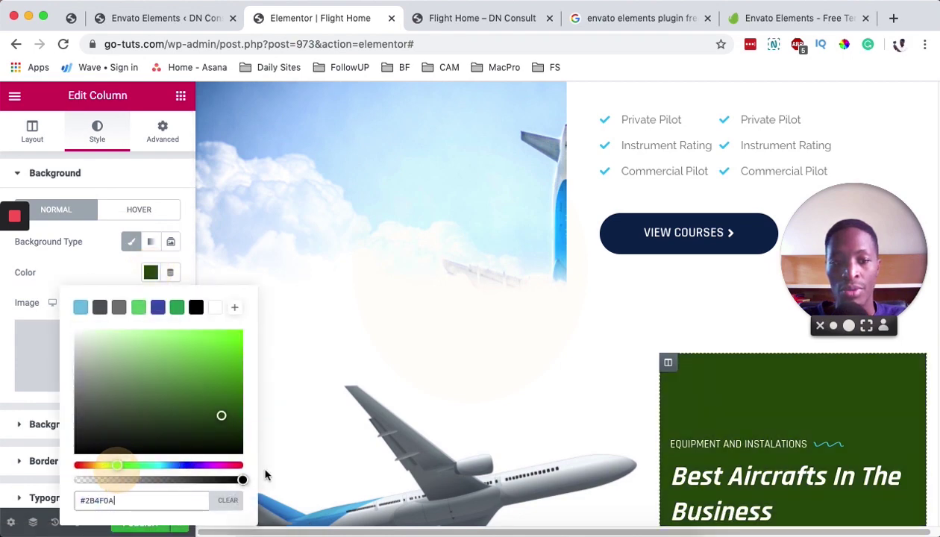
scroll(537, 344, down, 3)
click(667, 337)
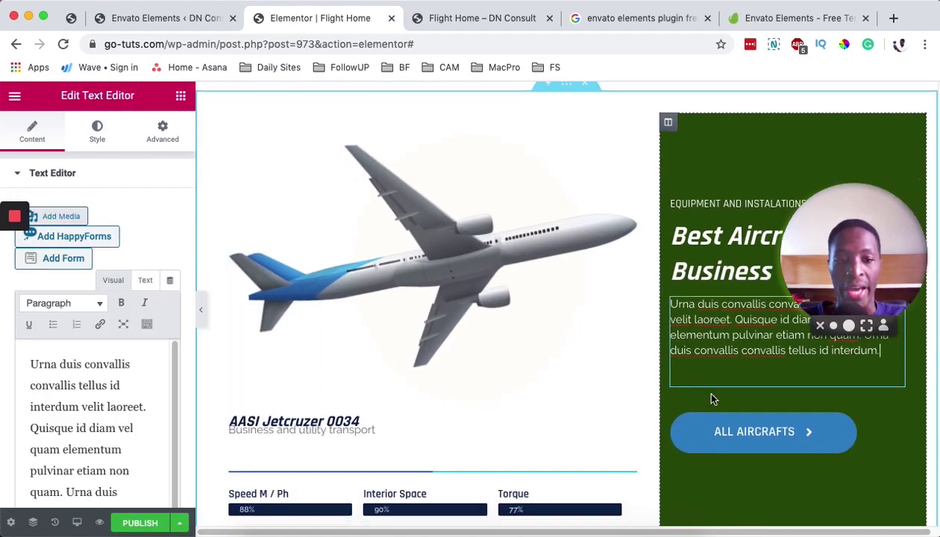
Check the remaining sections down to the footer and publish the Flight Home page.
scroll(708, 393, down, 6)
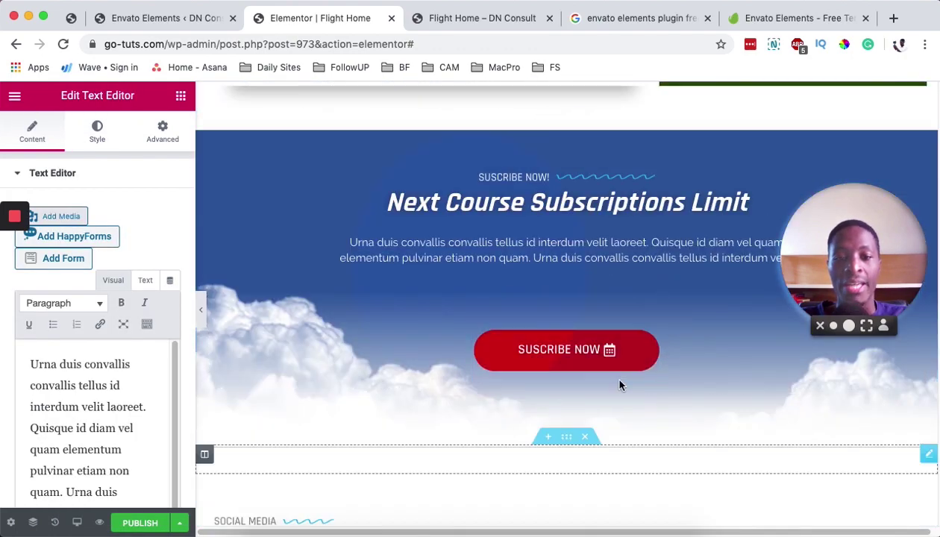
scroll(610, 374, down, 5)
scroll(491, 468, down, 8)
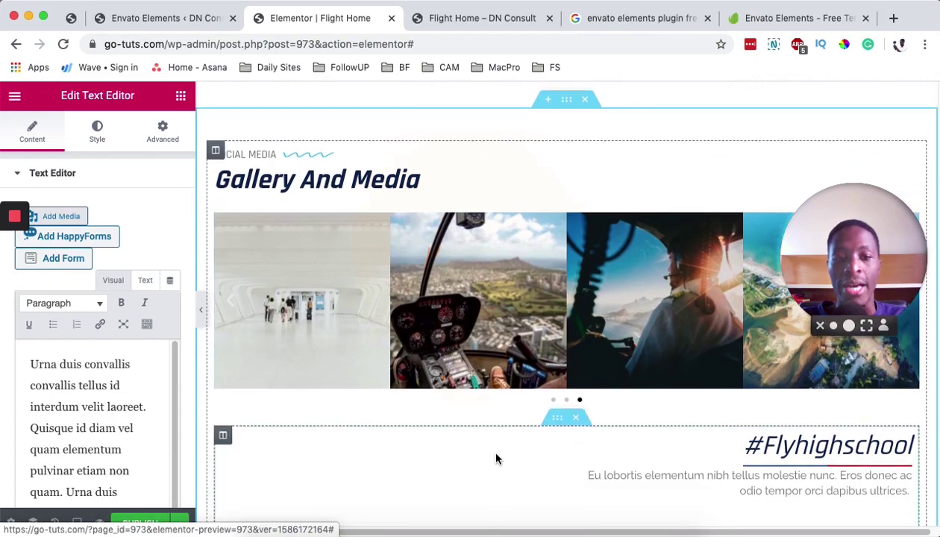
scroll(499, 450, up, 1)
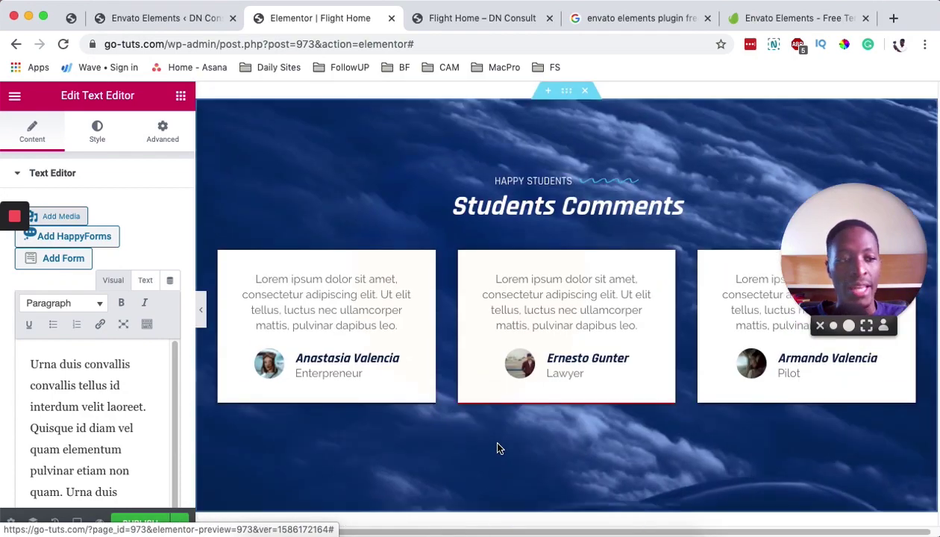
scroll(500, 437, down, 4)
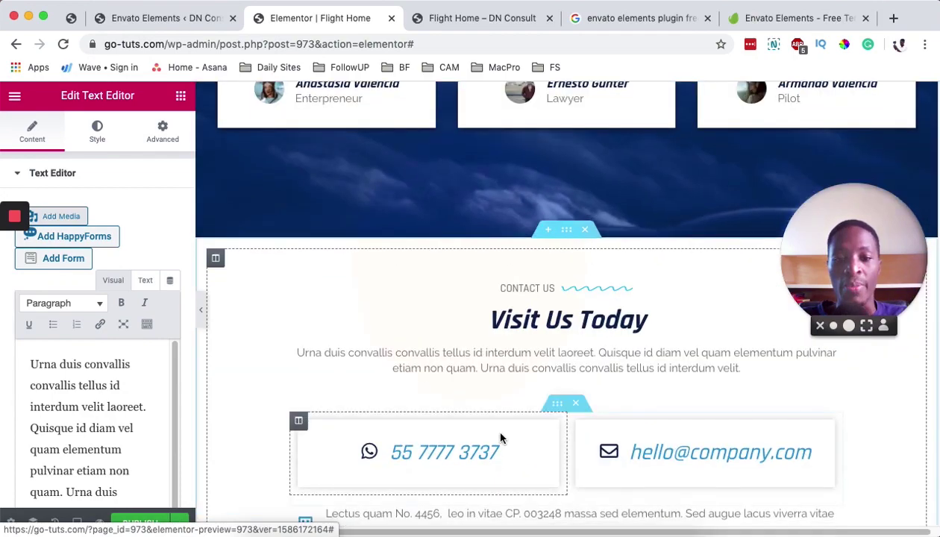
scroll(500, 439, down, 7)
scroll(499, 436, up, 2)
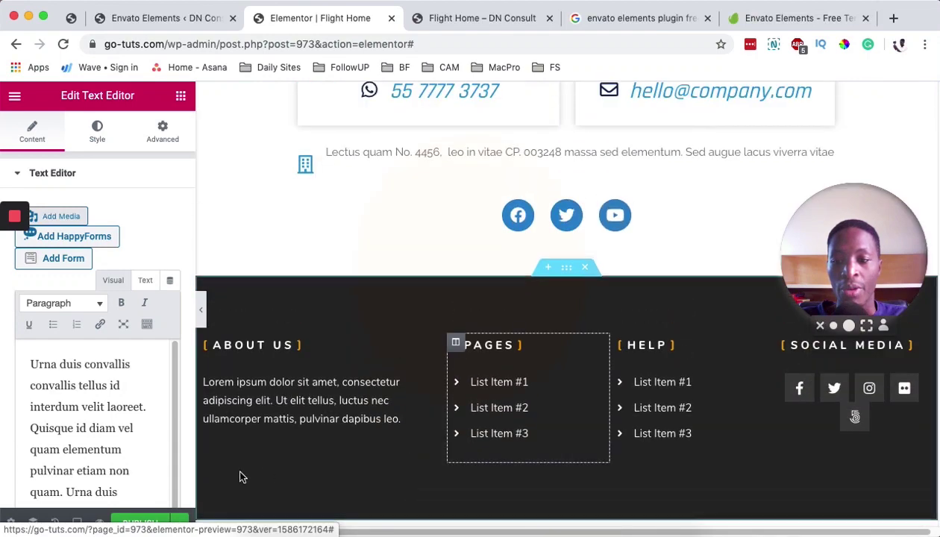
scroll(240, 476, up, 1)
click(142, 525)
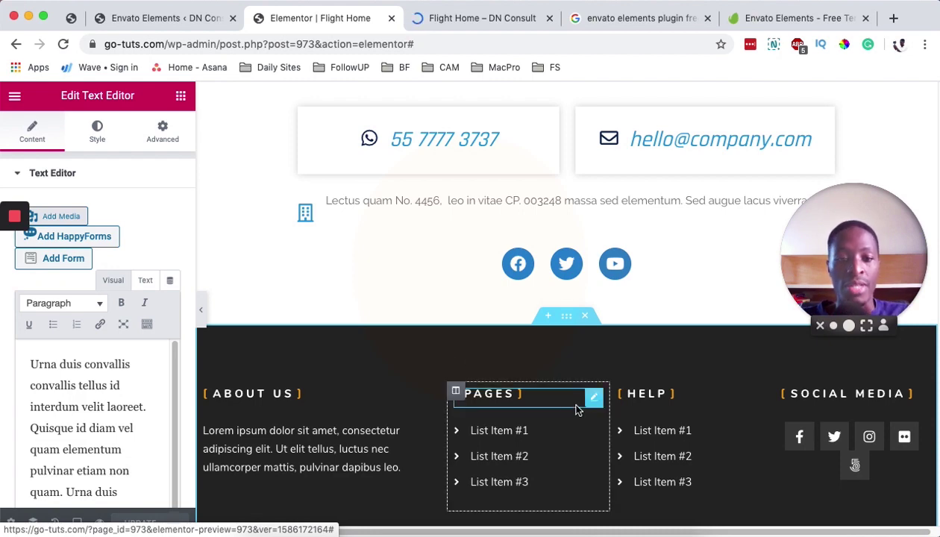
scroll(647, 336, up, 10)
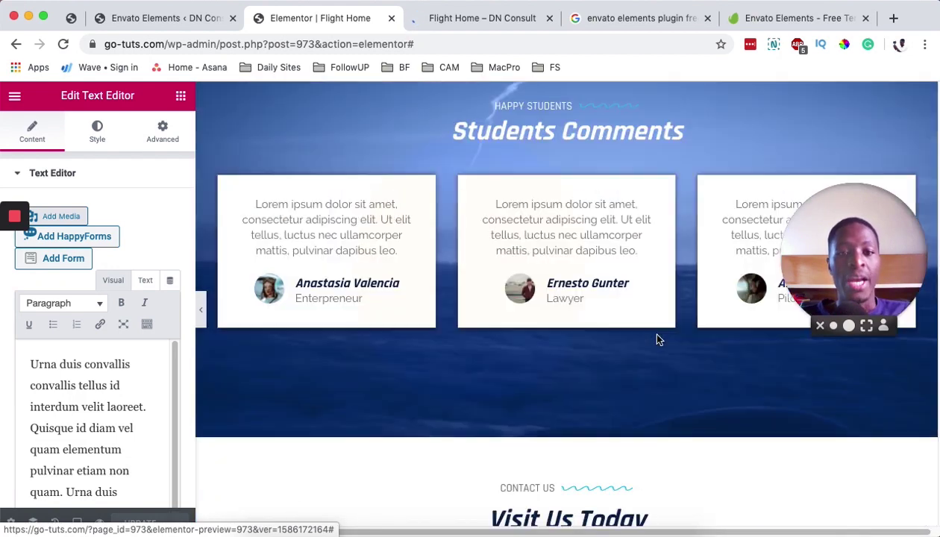
scroll(658, 342, up, 3)
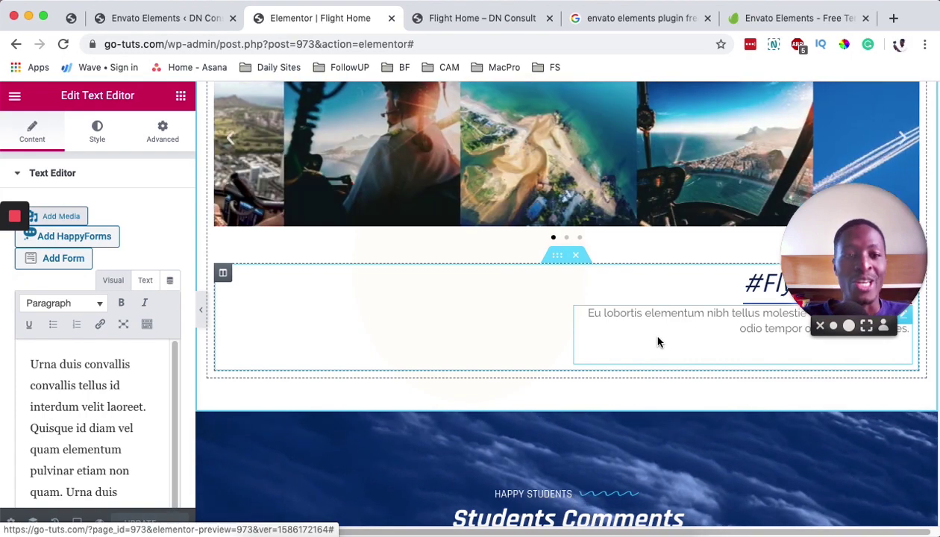
scroll(640, 341, up, 20)
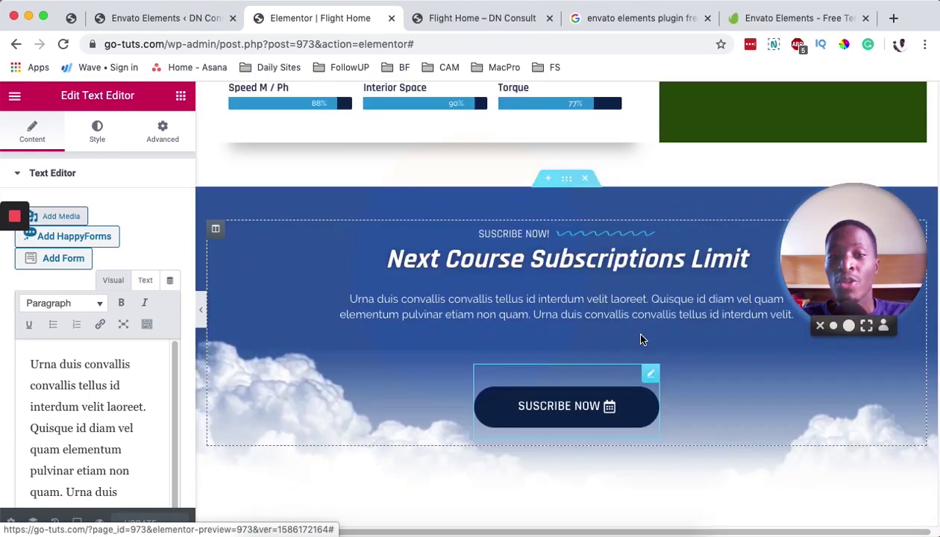
scroll(640, 336, up, 15)
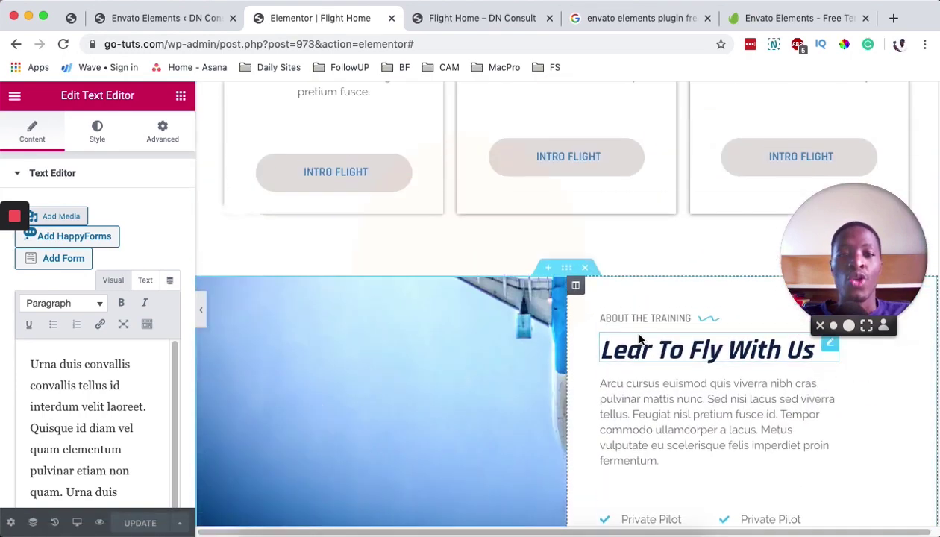